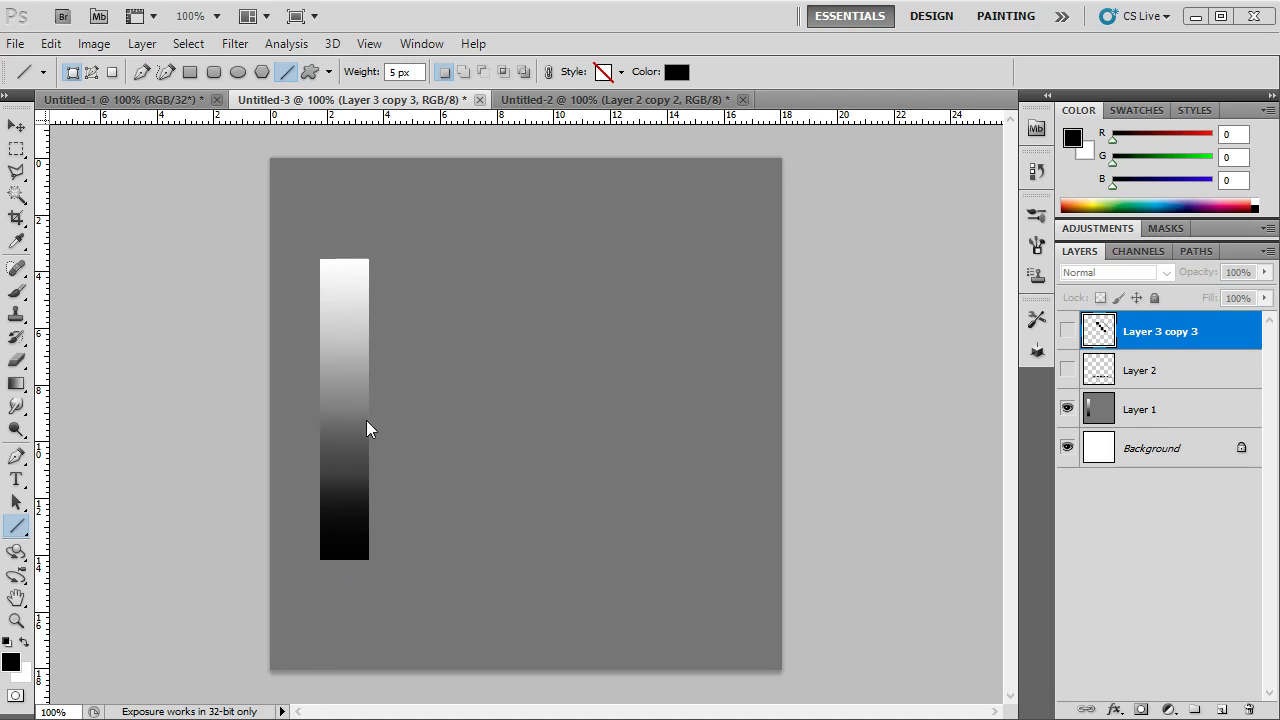
Make Layer 2 and Layer 3 copy 3 visible to add the mountain silhouette, stepped squares and diagonal line
{"action": "left_click", "coordinate": [1068, 371]}
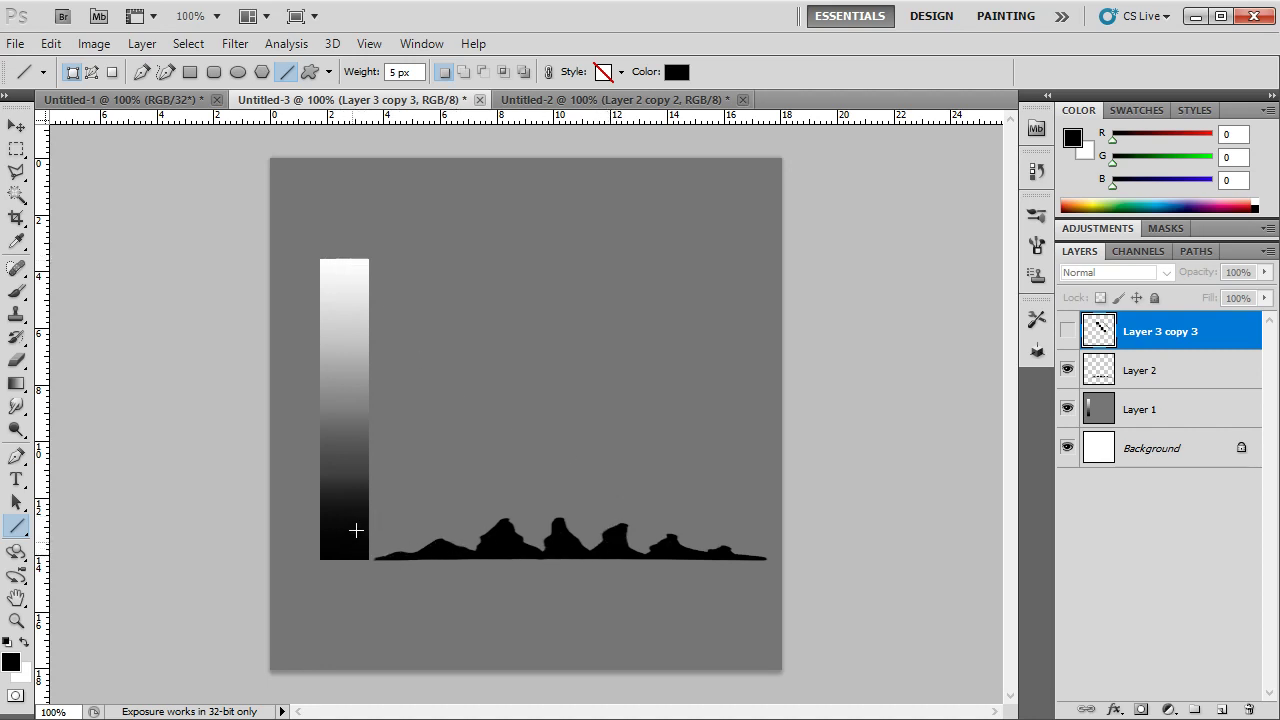
{"action": "left_click", "coordinate": [1067, 331]}
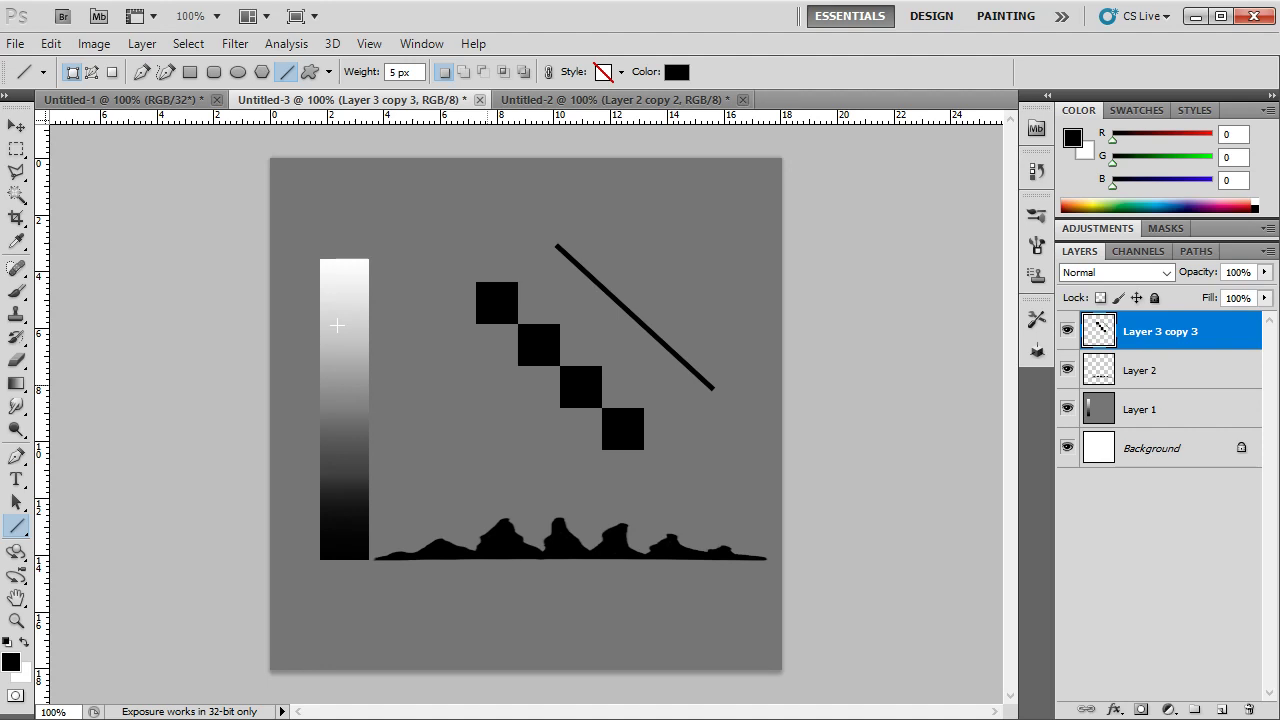
Switch to the Untitled-1 document with the glowing light burst
{"action": "left_click", "coordinate": [157, 100]}
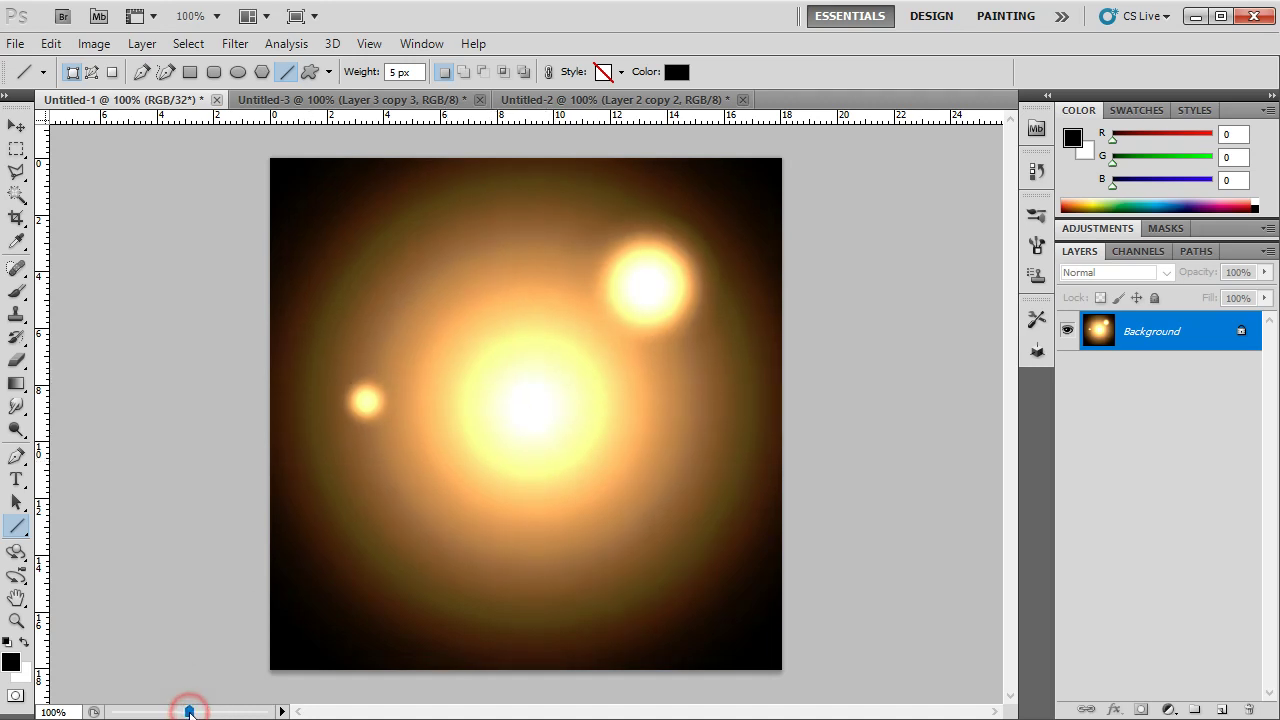
Lower the 32-bit preview exposure to reveal the hidden smiley, then raise it until the glow blows out
{"action": "left_click_drag", "start_coordinate": [186, 711], "coordinate": [165, 711]}
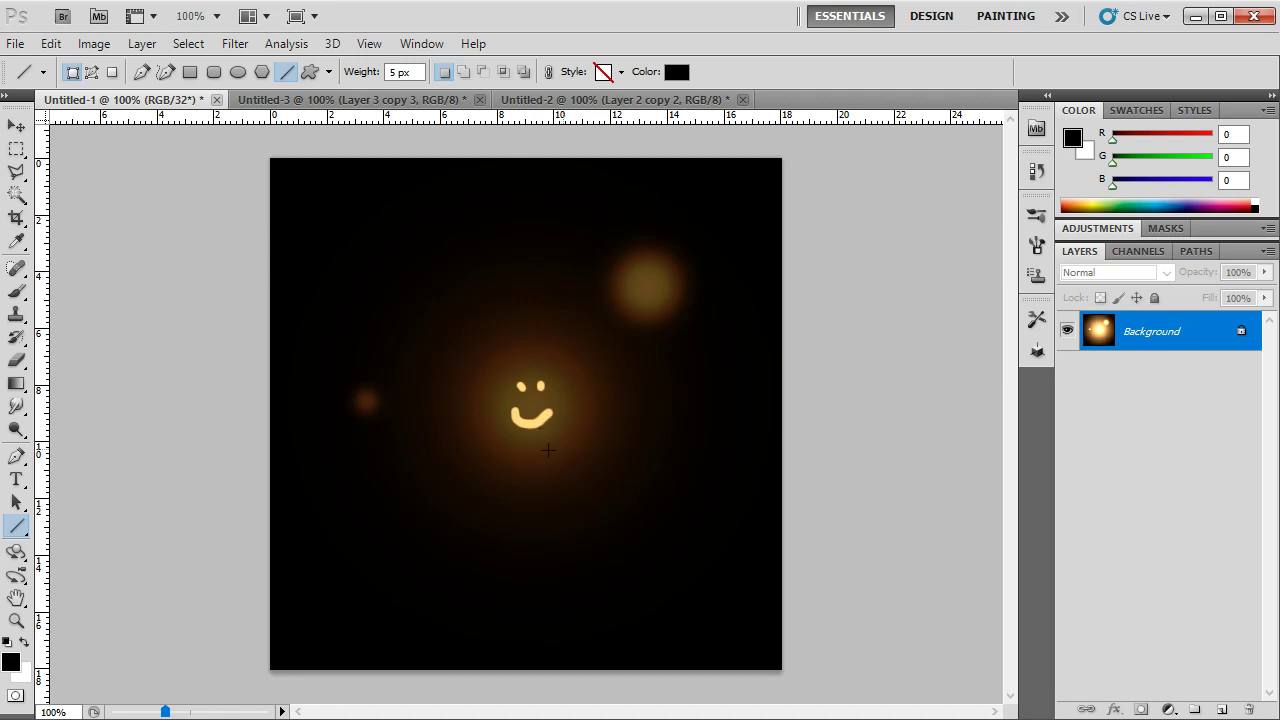
{"action": "left_click_drag", "start_coordinate": [166, 711], "coordinate": [217, 711]}
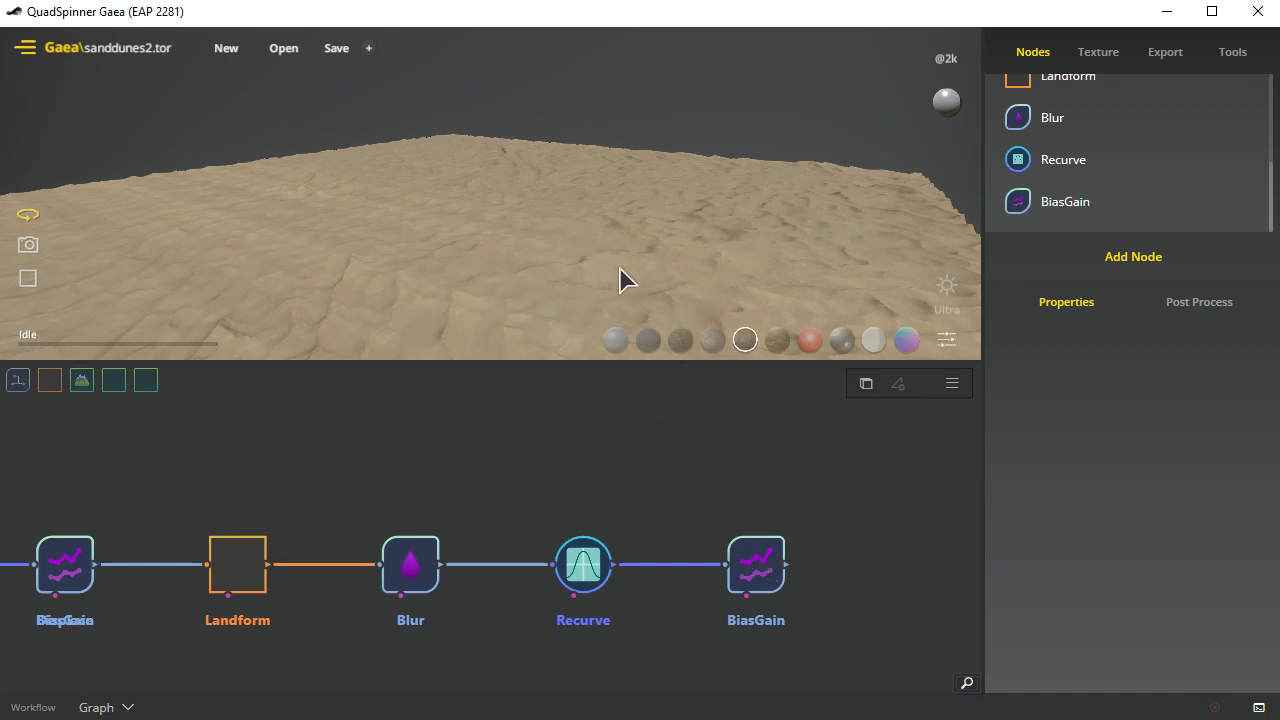
Orbit the dune terrain to a low, level angle and open its 2048 x 2048 export settings
{"action": "left_click", "coordinate": [581, 284]}
{"action": "mouse_move", "coordinate": [560, 284]}
{"action": "left_mouse_down"}
{"action": "mouse_move", "coordinate": [623, 269]}
{"action": "mouse_move", "coordinate": [663, 343]}
{"action": "mouse_move", "coordinate": [574, 294]}
{"action": "left_mouse_up"}
{"action": "left_click_drag", "start_coordinate": [627, 258], "coordinate": [677, 194]}
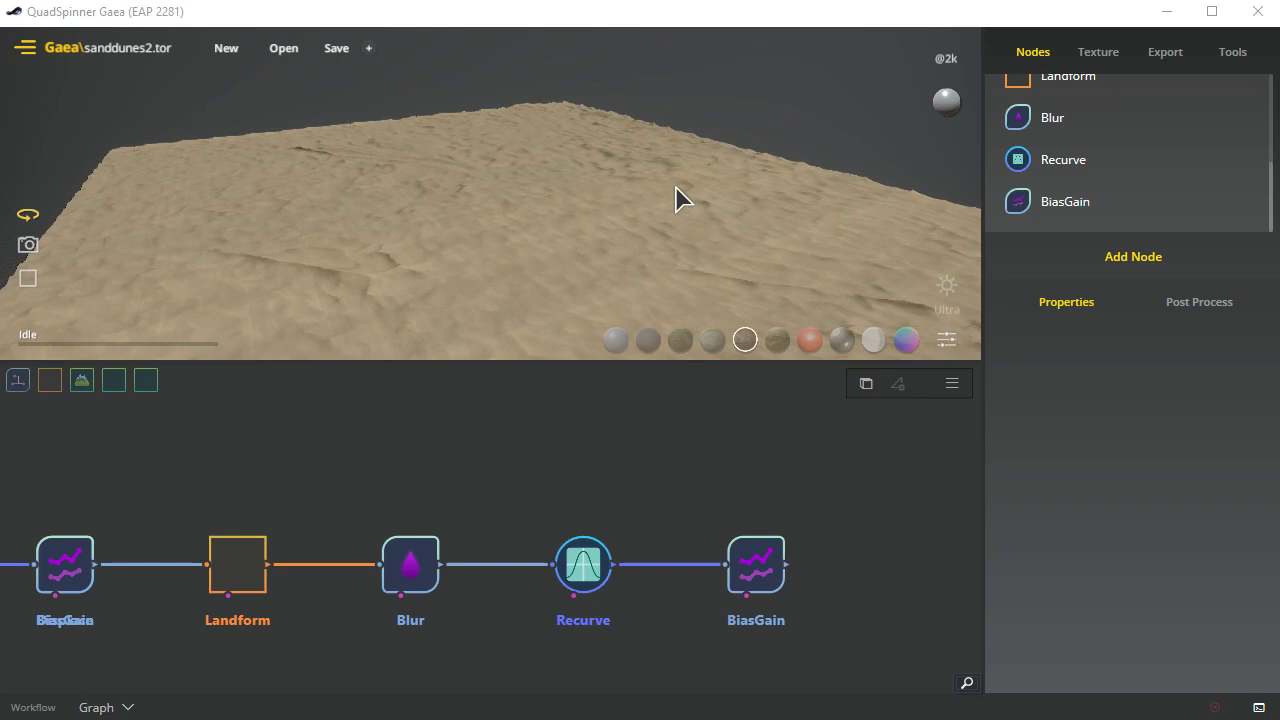
{"action": "left_click_drag", "start_coordinate": [414, 289], "coordinate": [280, 281]}
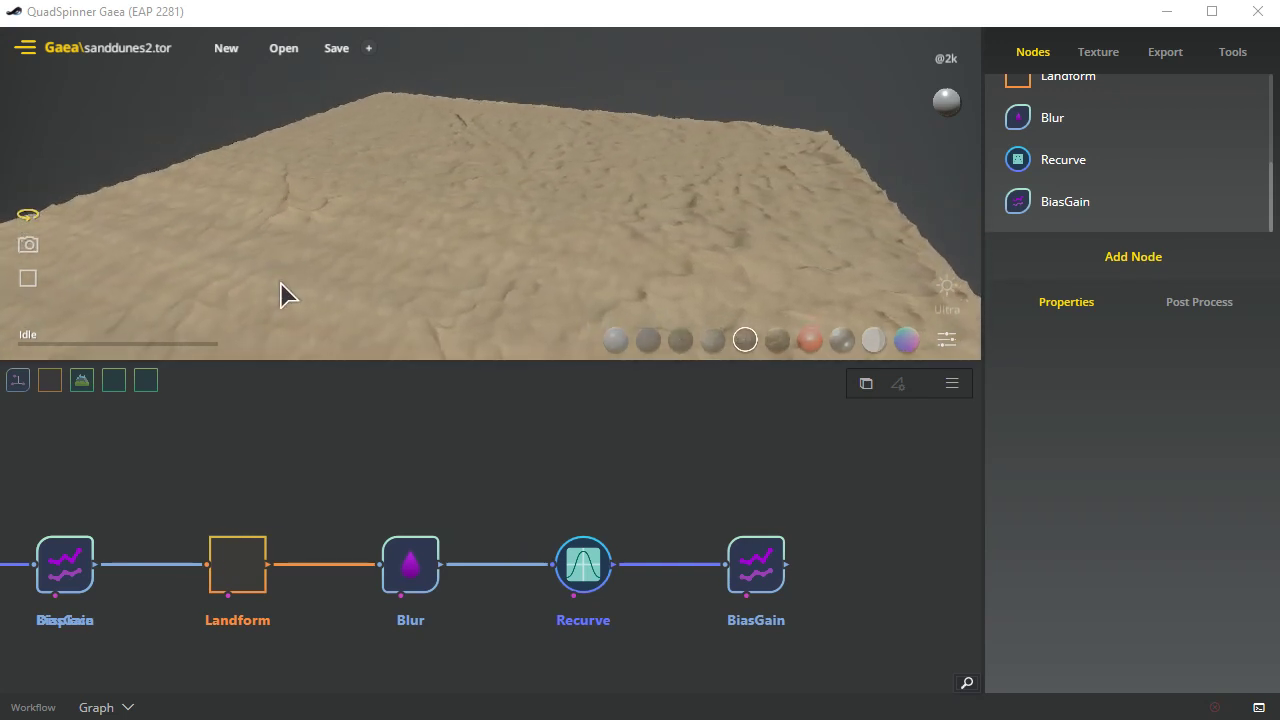
{"action": "left_click", "coordinate": [1168, 54]}
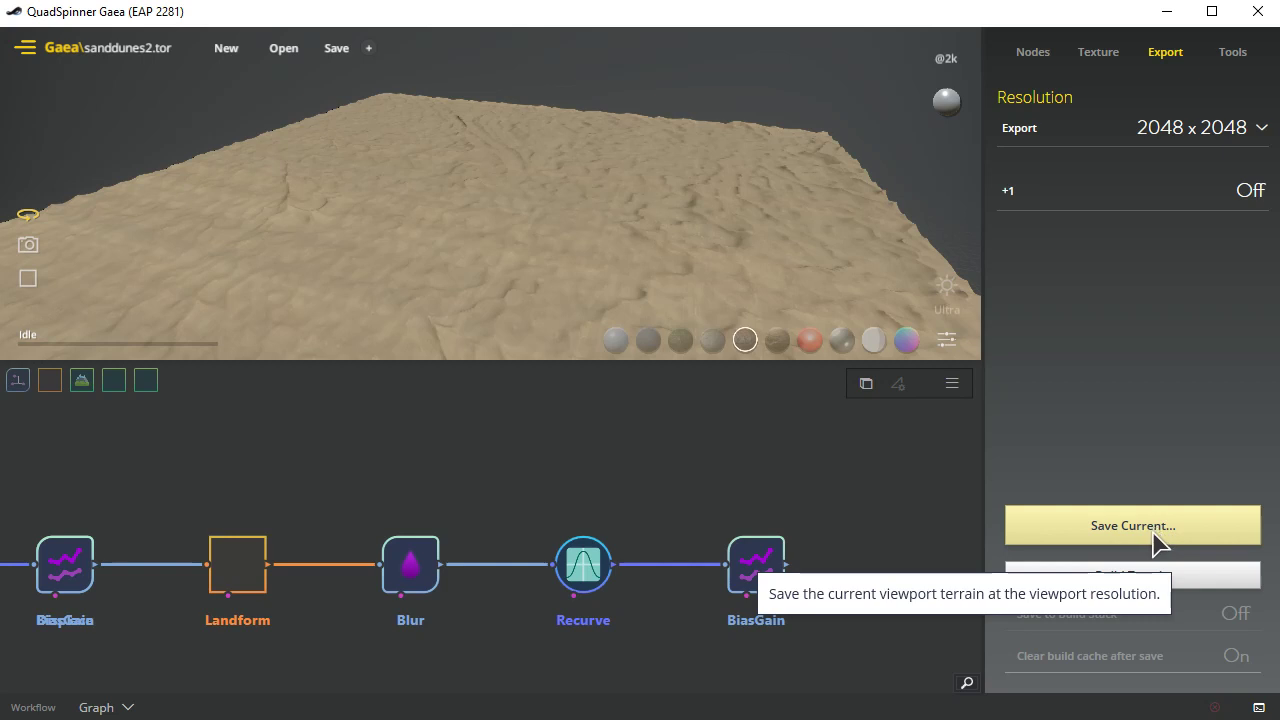
Save the current terrain as dunes.png in 16-bit PNG format
{"action": "left_click", "coordinate": [1114, 543]}
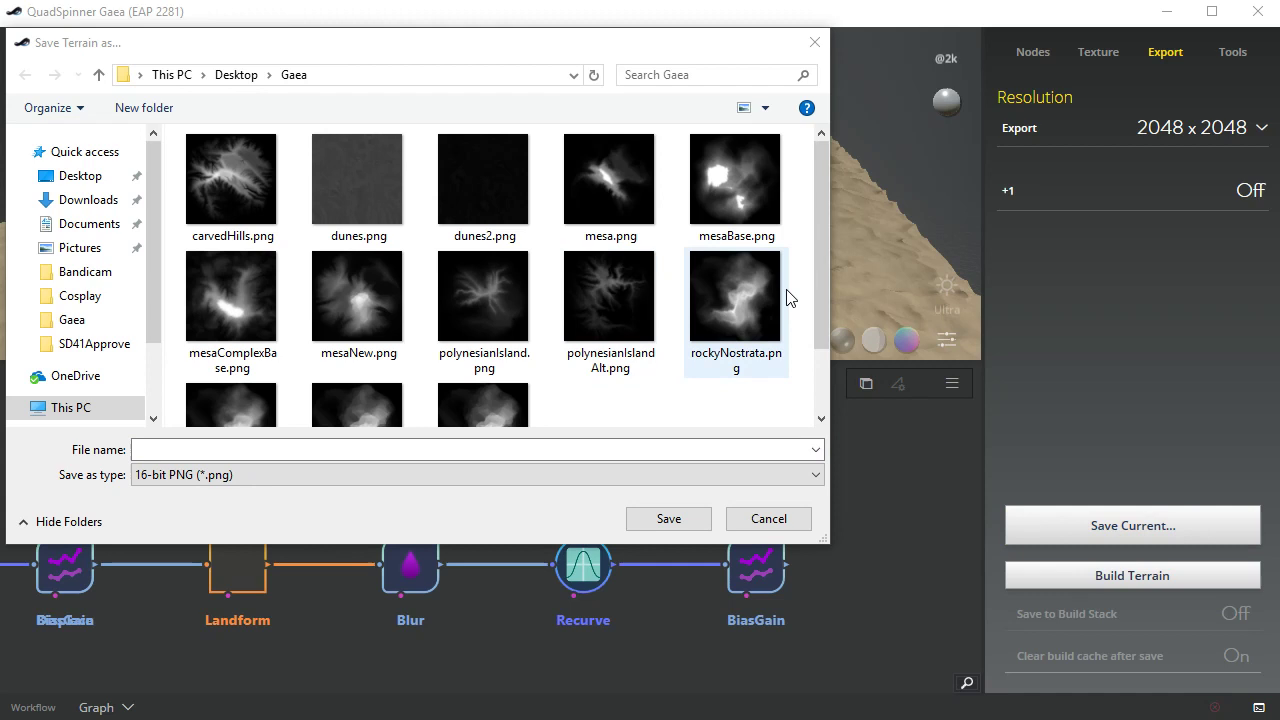
{"action": "left_click", "coordinate": [374, 450]}
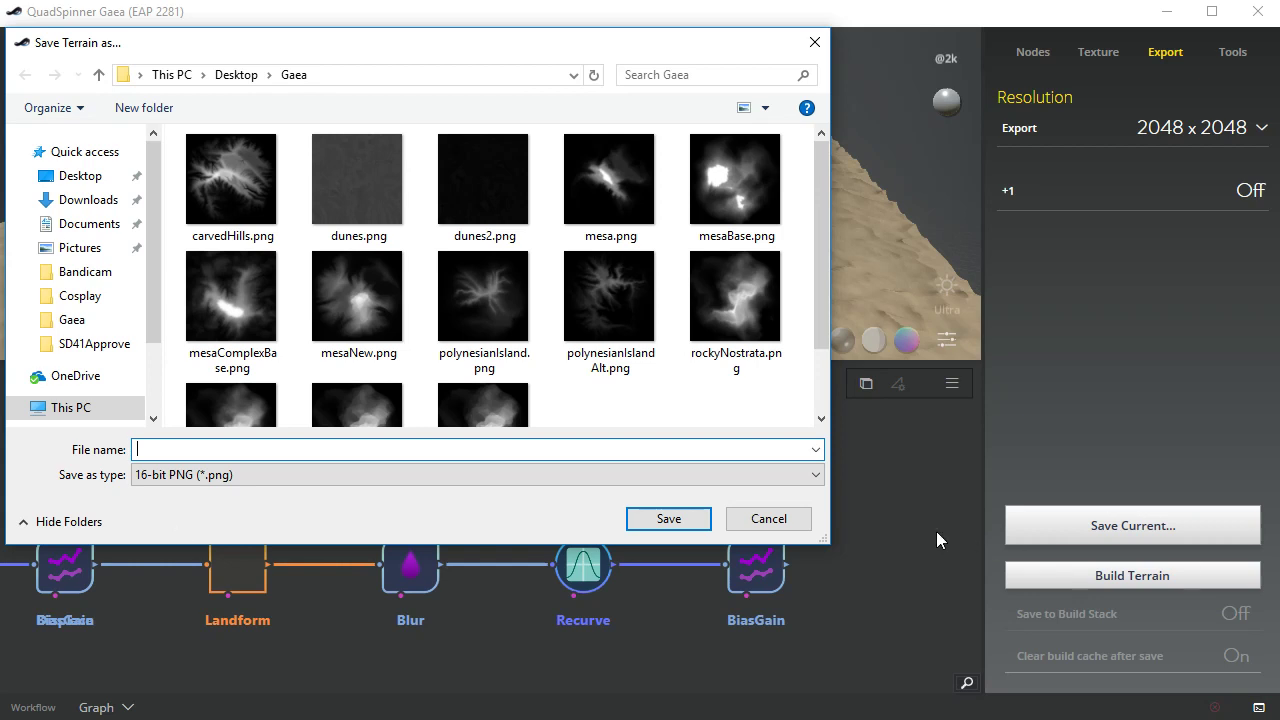
{"action": "left_click", "coordinate": [408, 476]}
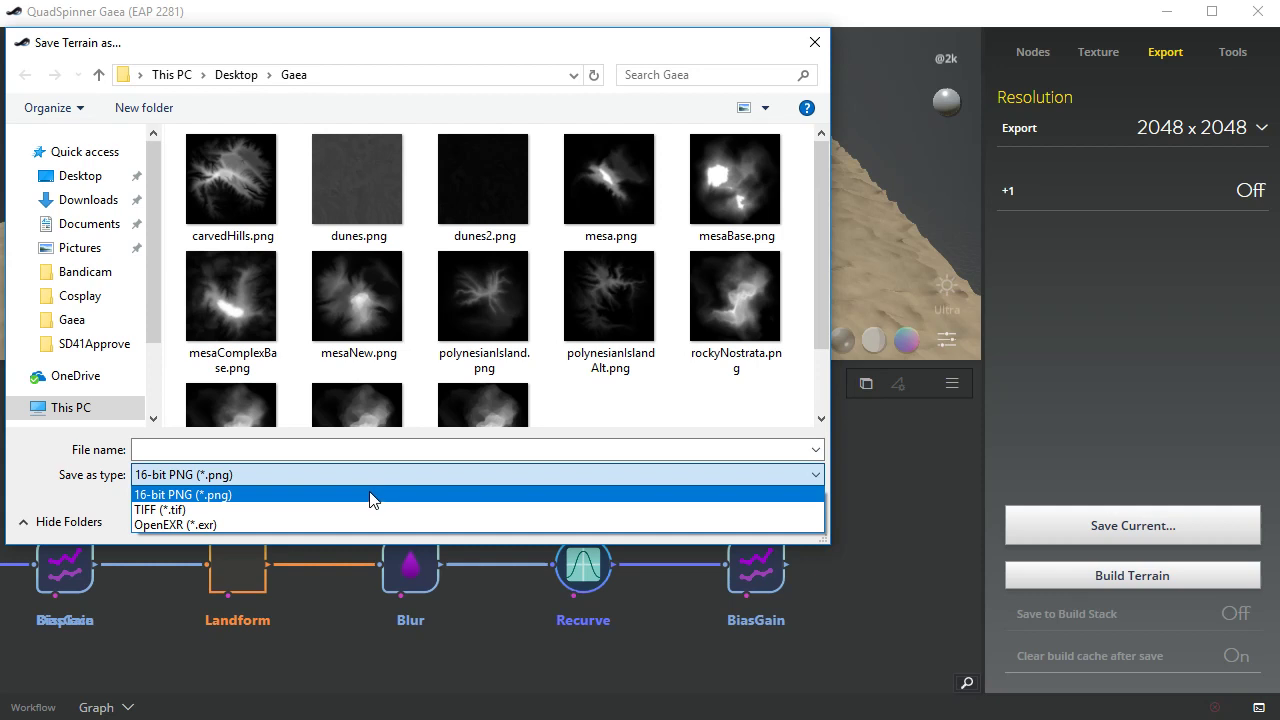
{"action": "left_click", "coordinate": [370, 497]}
{"action": "left_click", "coordinate": [345, 452]}
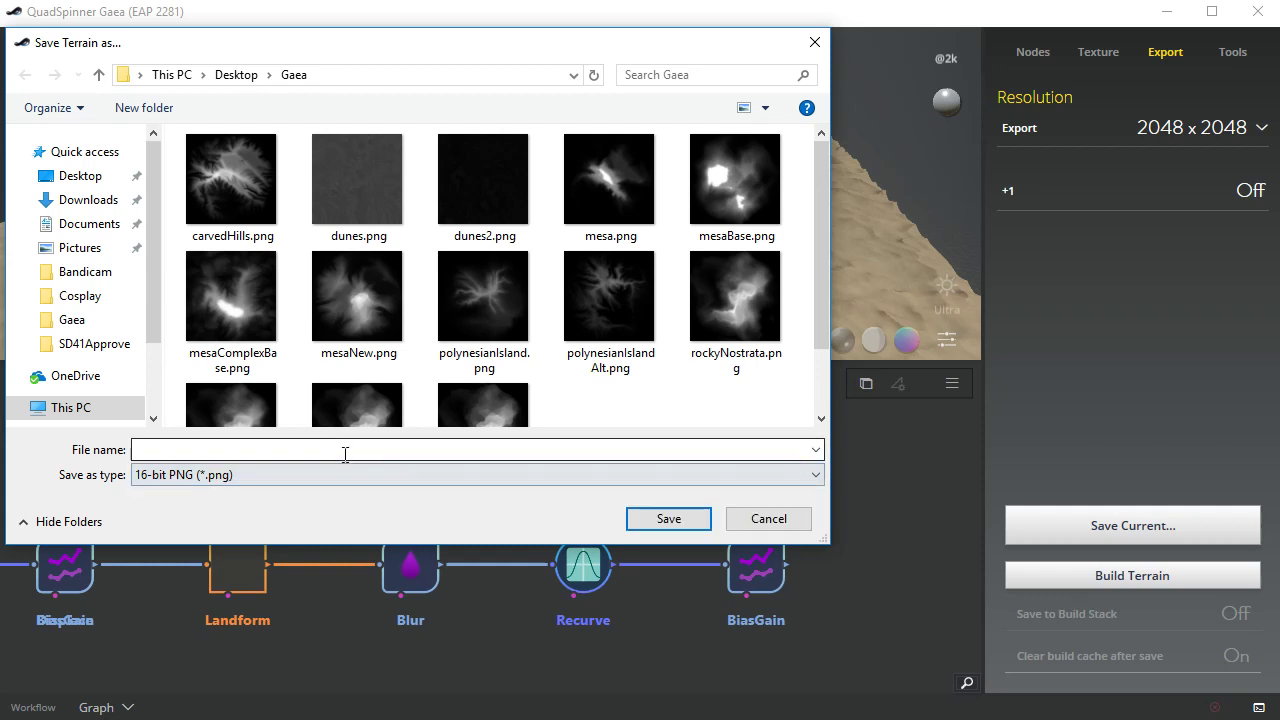
{"action": "left_click", "coordinate": [345, 452]}
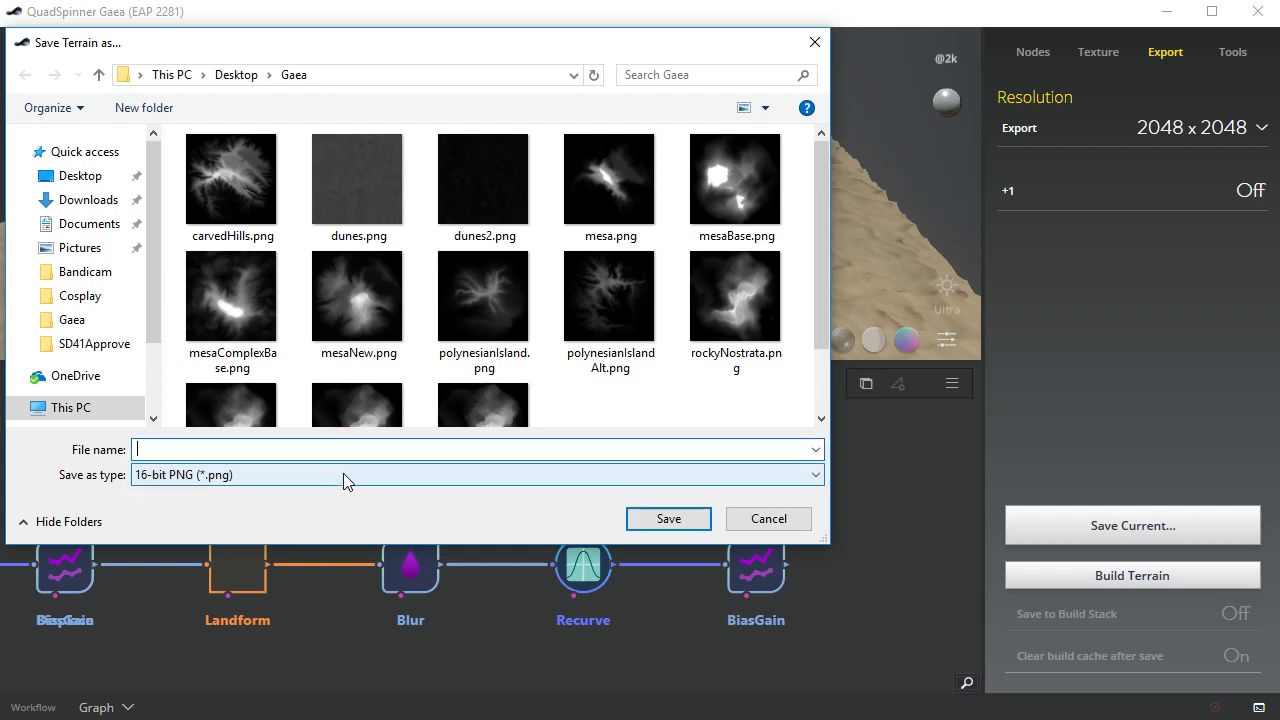
{"action": "type", "text": "dunes"}
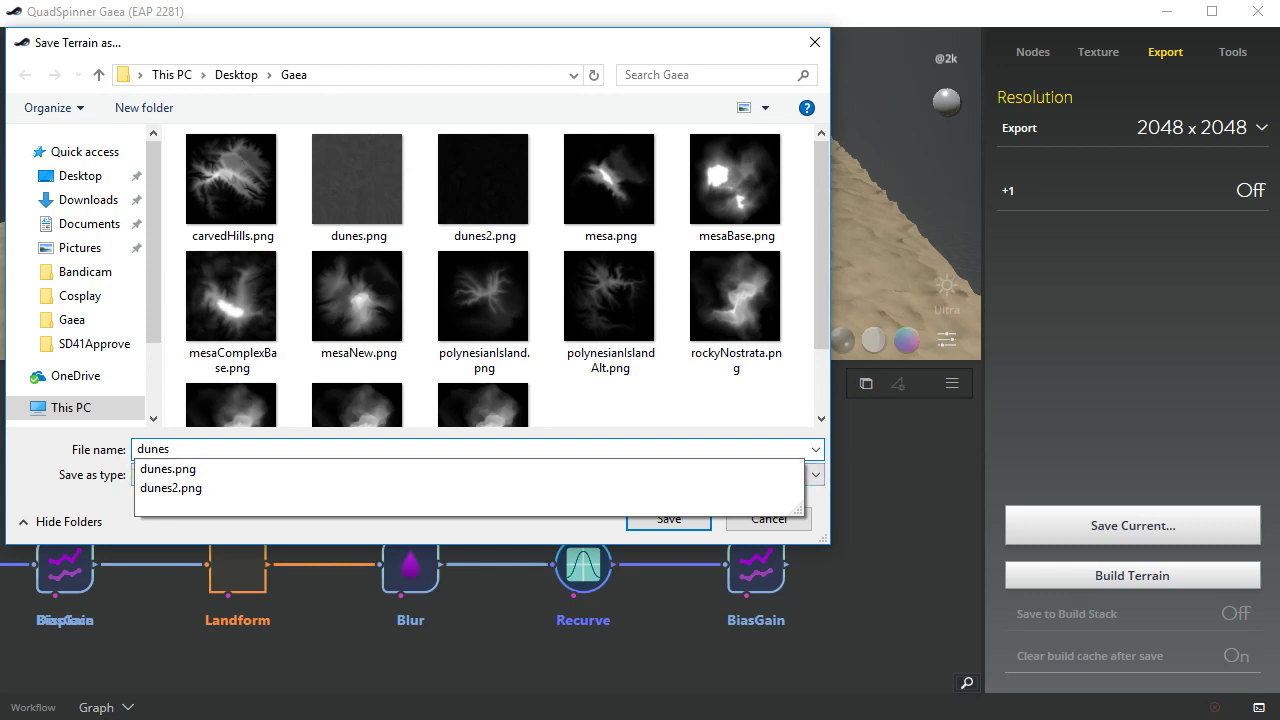
{"action": "left_click", "coordinate": [434, 46]}
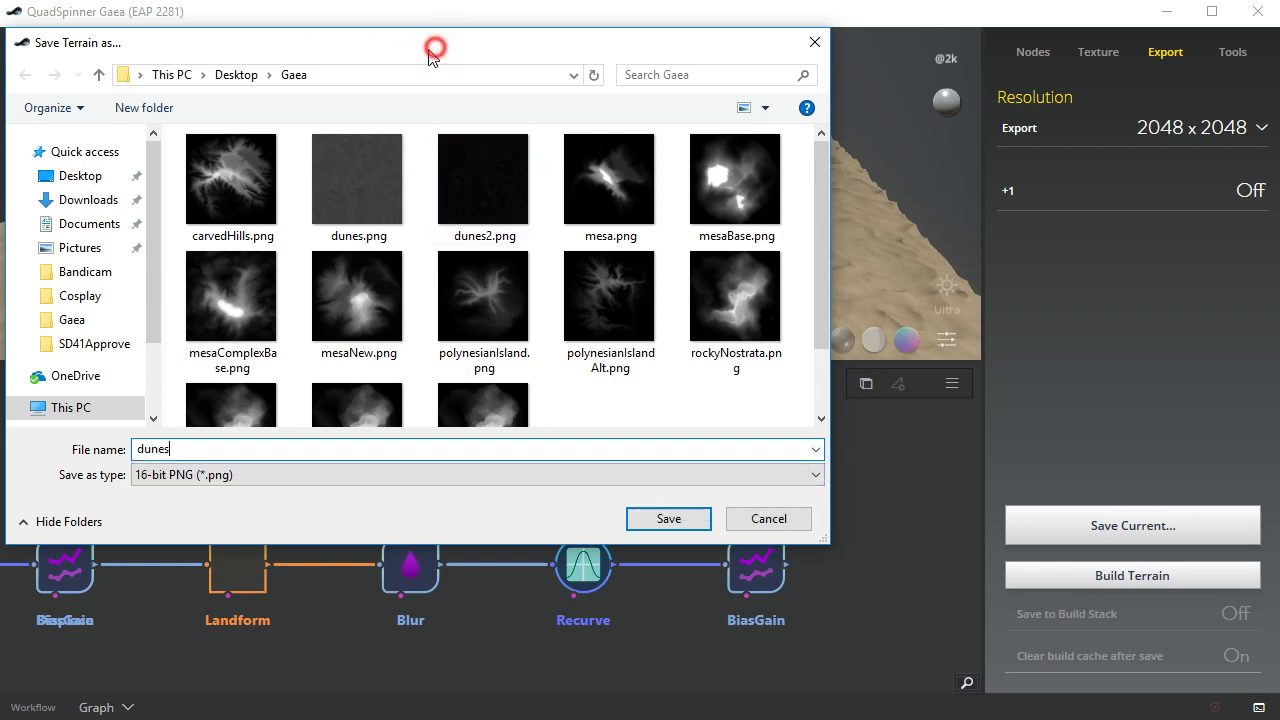
{"action": "left_click", "coordinate": [668, 519]}
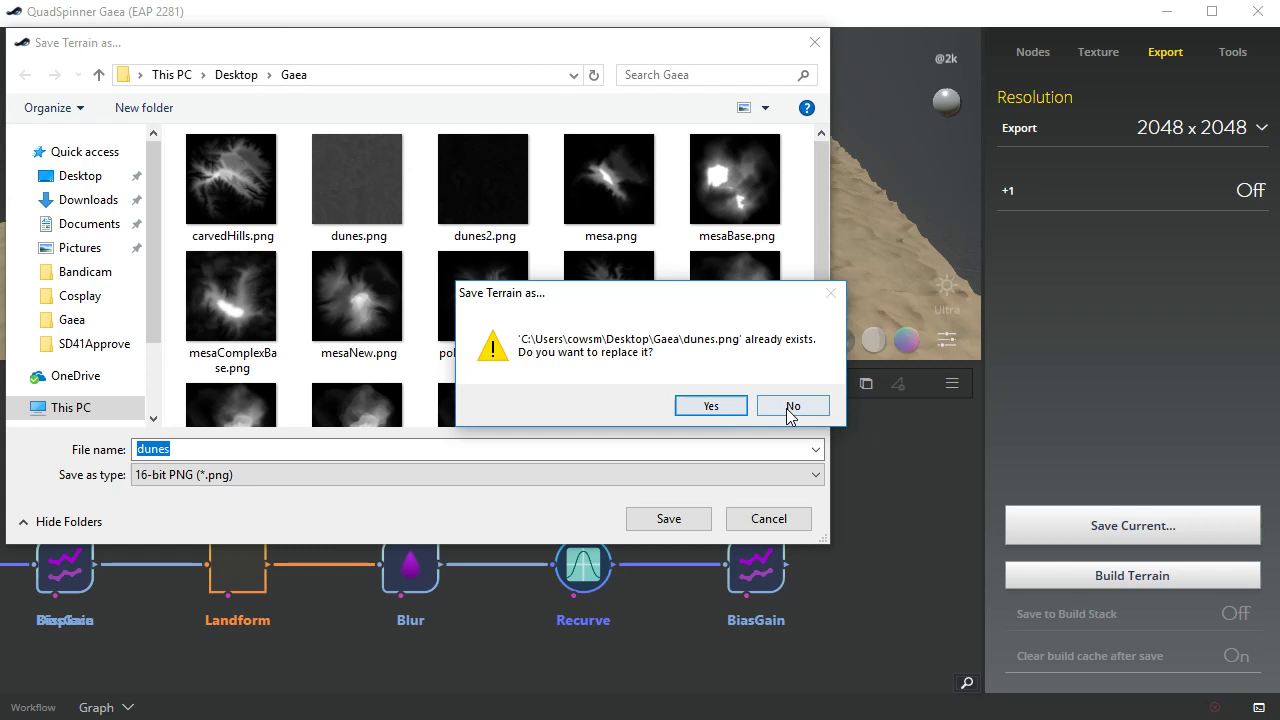
Decline overwriting dunes.png, try saving as dunes2.png, and decline that overwrite too
{"action": "left_click", "coordinate": [792, 406]}
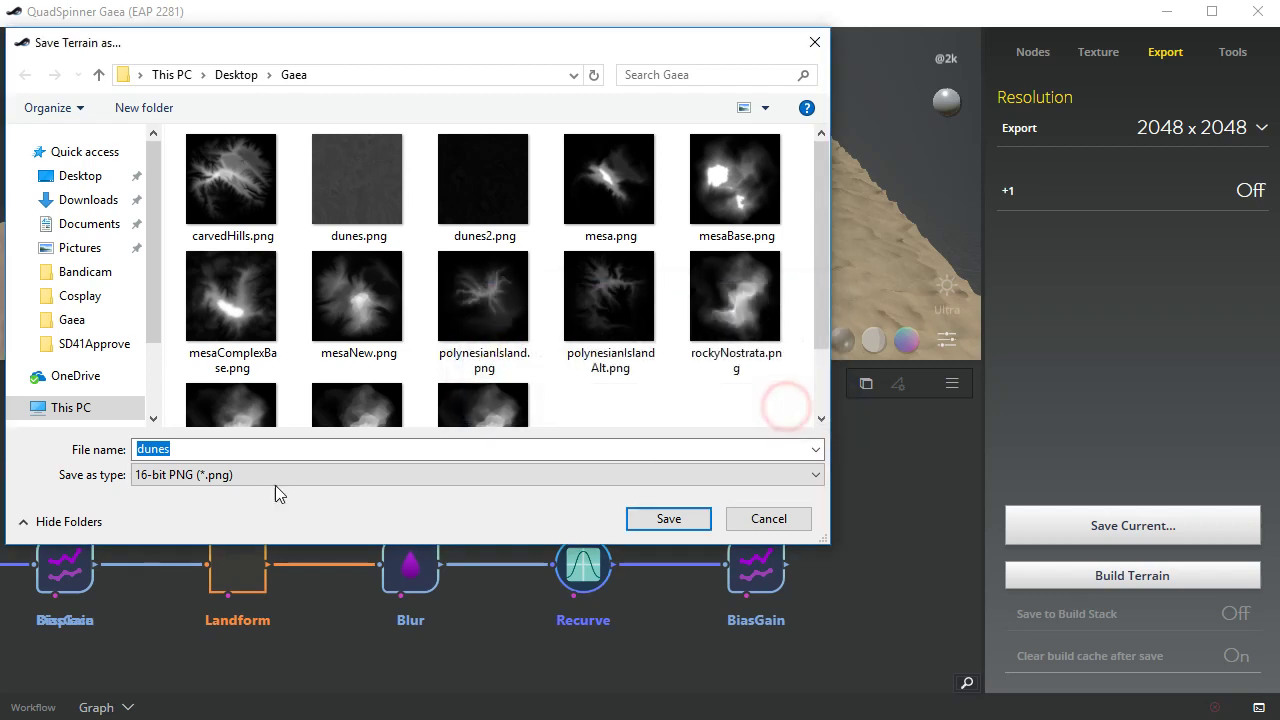
{"action": "left_click", "coordinate": [199, 453]}
{"action": "type", "text": "2"}
{"action": "left_click", "coordinate": [670, 517]}
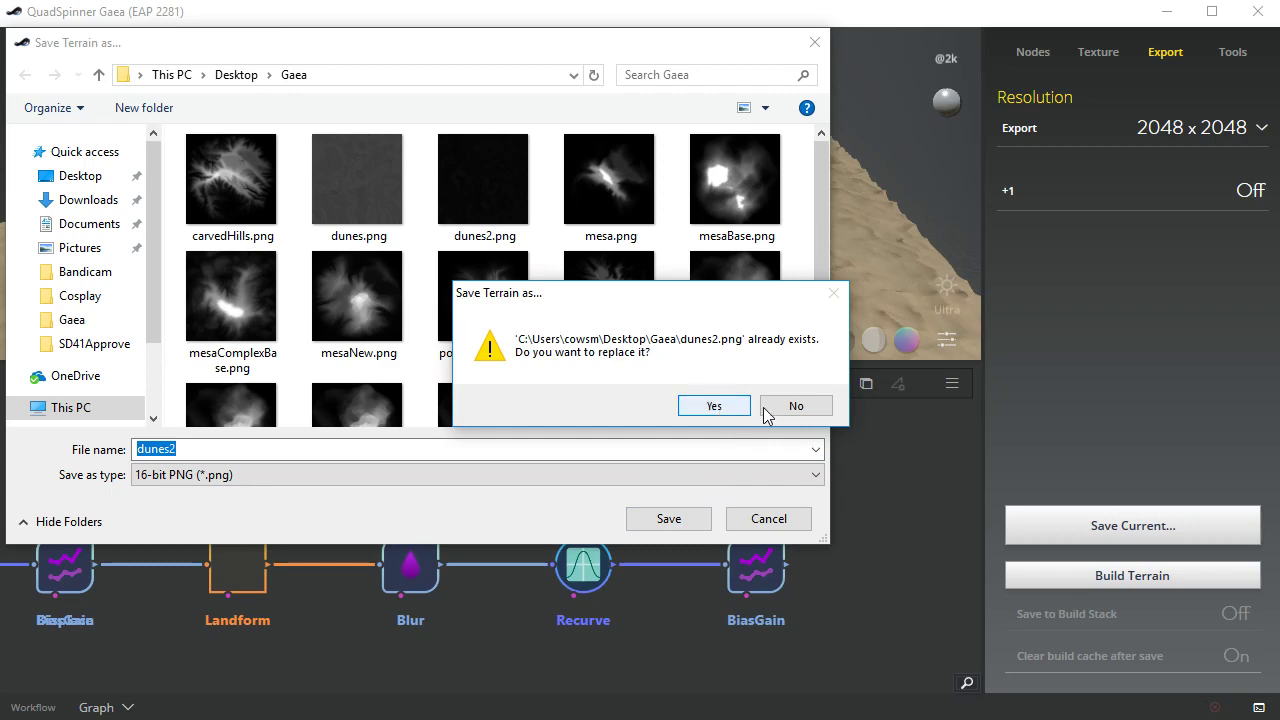
{"action": "left_click", "coordinate": [766, 410]}
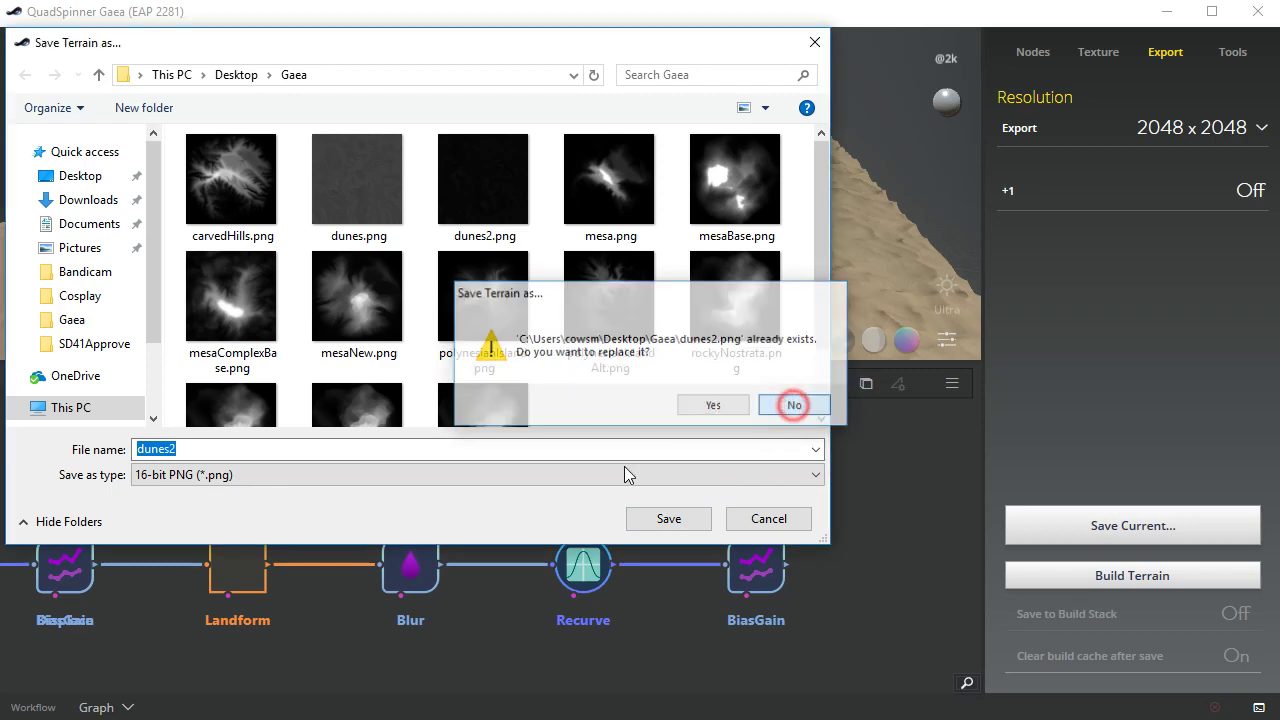
Revert the name to dunes, then dismiss the crash report and close the unresponsive Gaea
{"action": "left_click", "coordinate": [251, 446]}
{"action": "key", "text": "BackSpace"}
{"action": "key", "text": "Escape"}
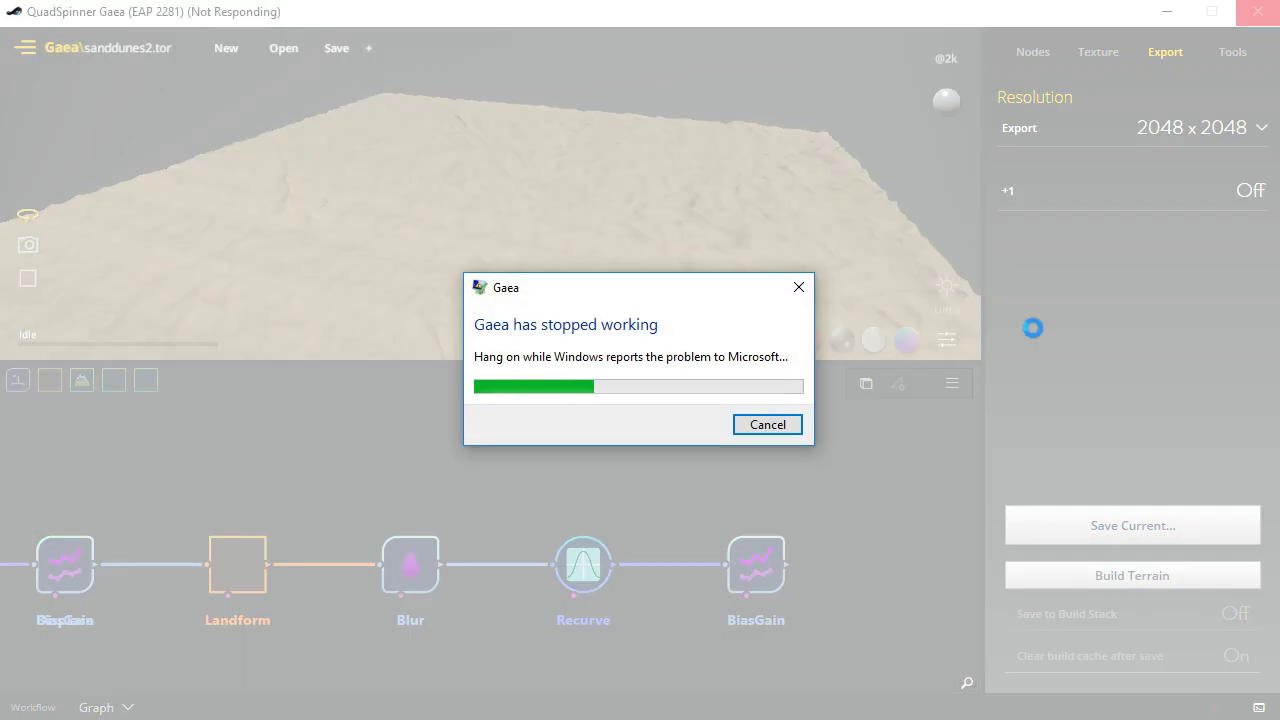
{"action": "left_click", "coordinate": [796, 434]}
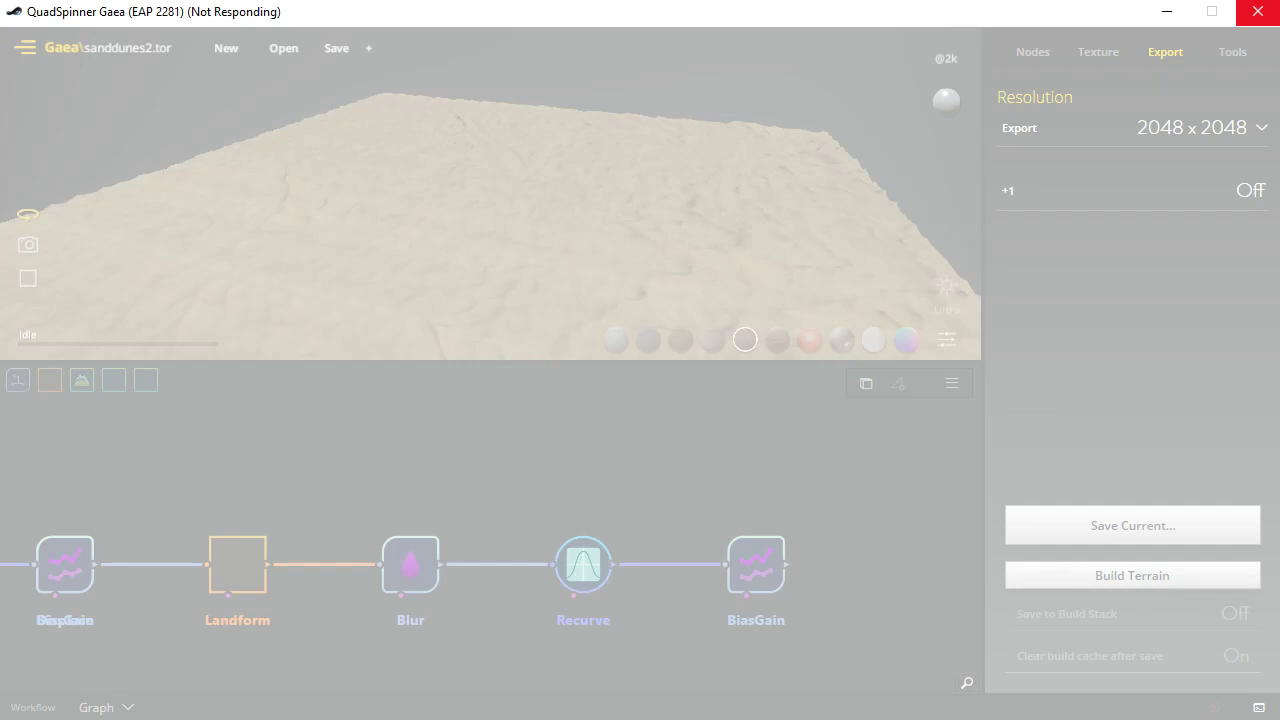
{"action": "left_click", "coordinate": [1257, 11]}
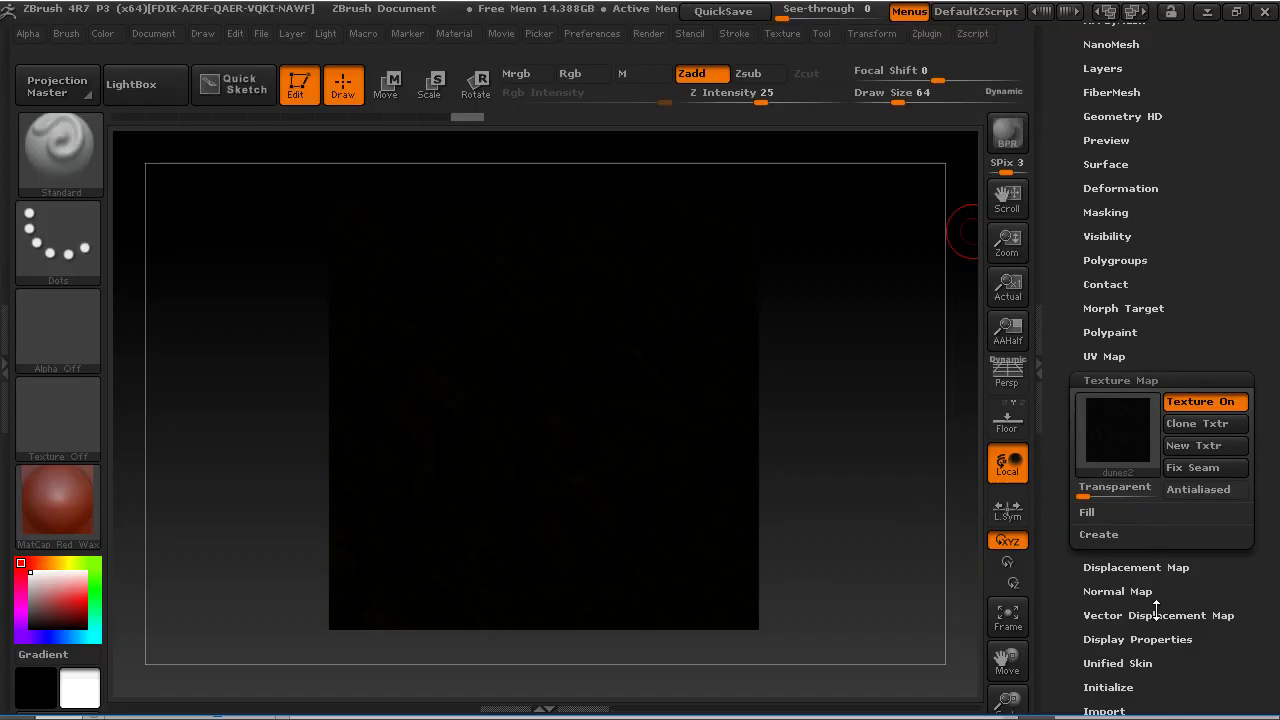
Turn on mask display in the Tool palette's Masking options
{"action": "left_click", "coordinate": [1128, 211]}
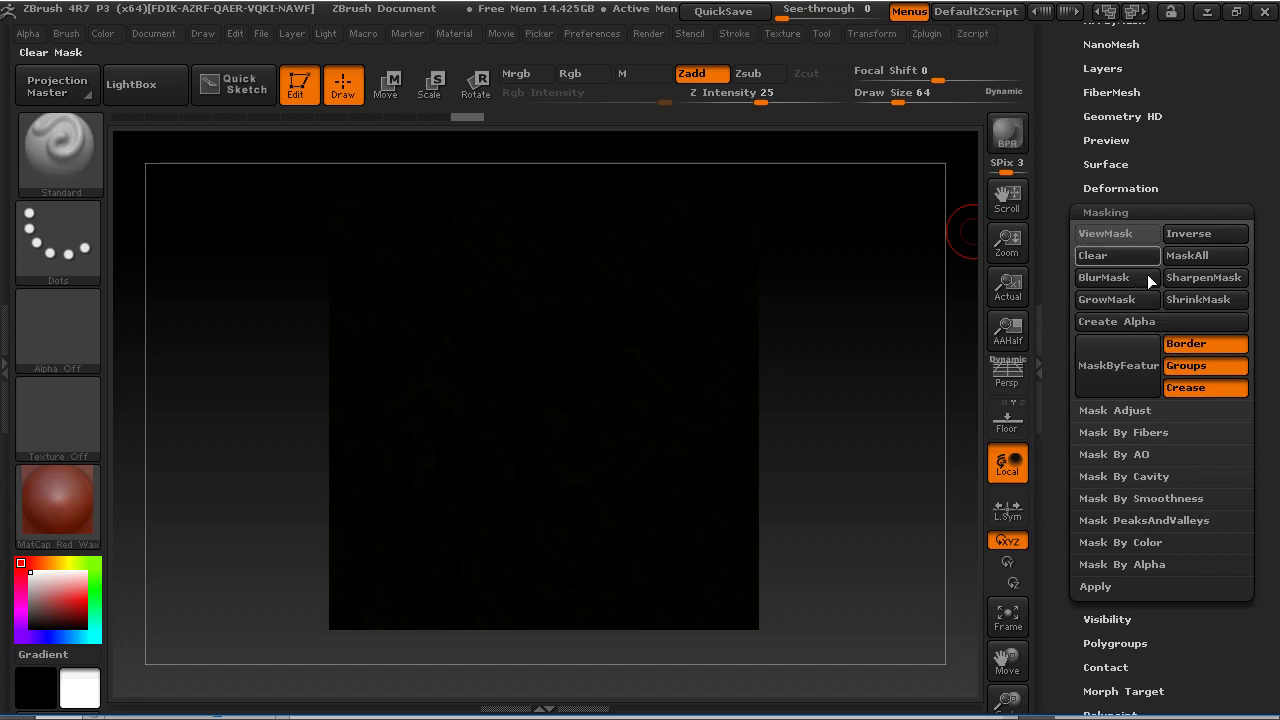
{"action": "left_click", "coordinate": [1155, 543]}
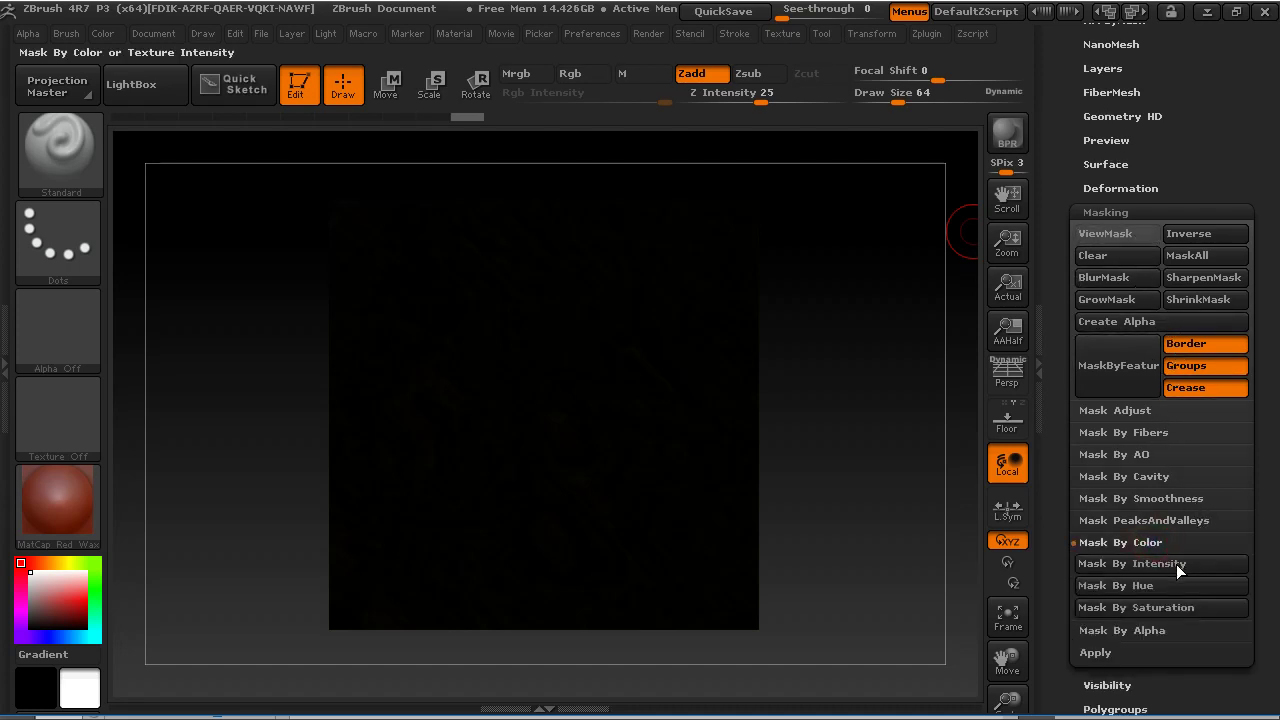
{"action": "left_click", "coordinate": [1140, 233]}
{"action": "left_click", "coordinate": [1140, 211]}
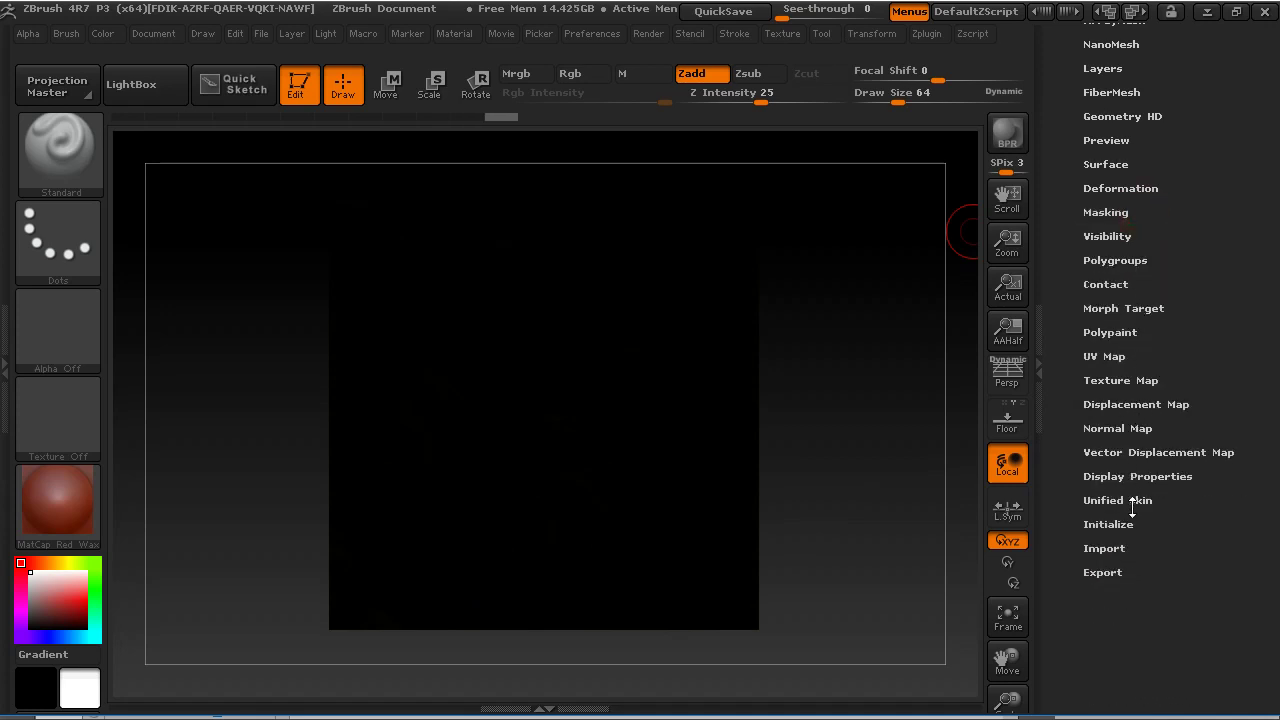
Turn Texture On so the plane shows the dunes2 texture
{"action": "left_click", "coordinate": [1130, 380]}
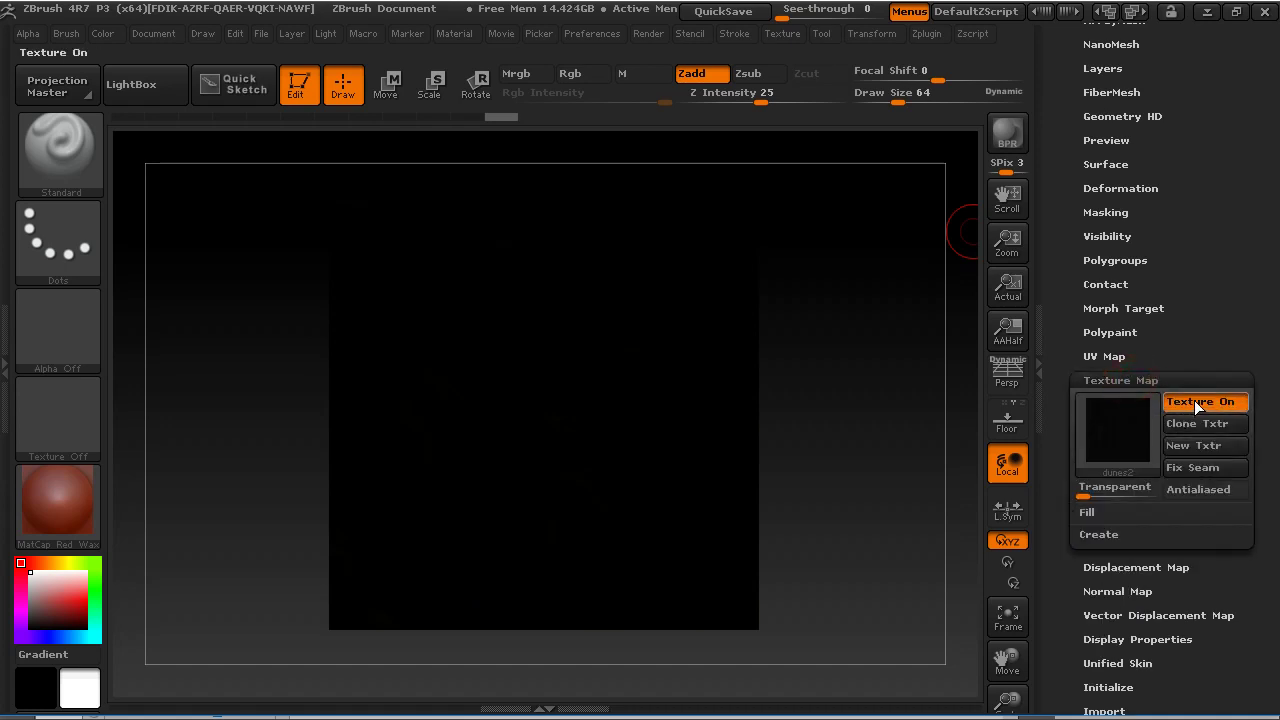
{"action": "left_click", "coordinate": [1198, 401]}
{"action": "left_click", "coordinate": [1185, 380]}
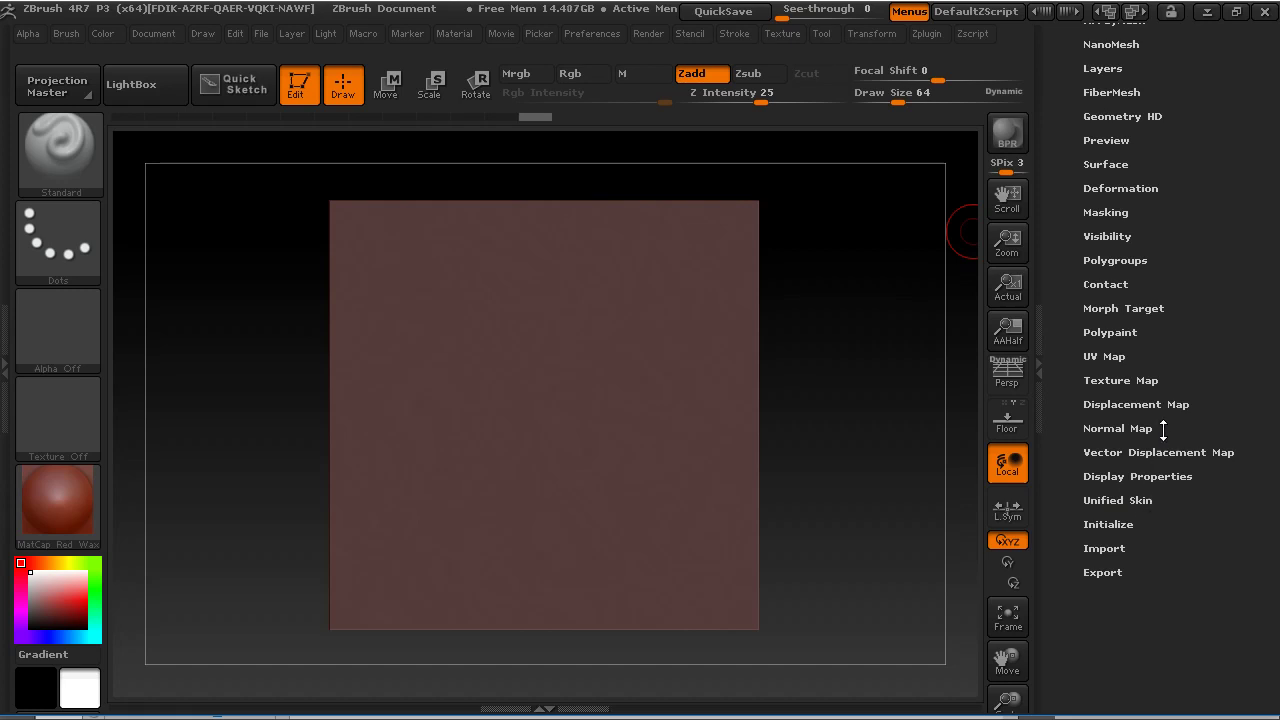
Inflate the plane's surface with Deformation > Inflate, first at -73 and then at 100
{"action": "left_click", "coordinate": [1150, 186]}
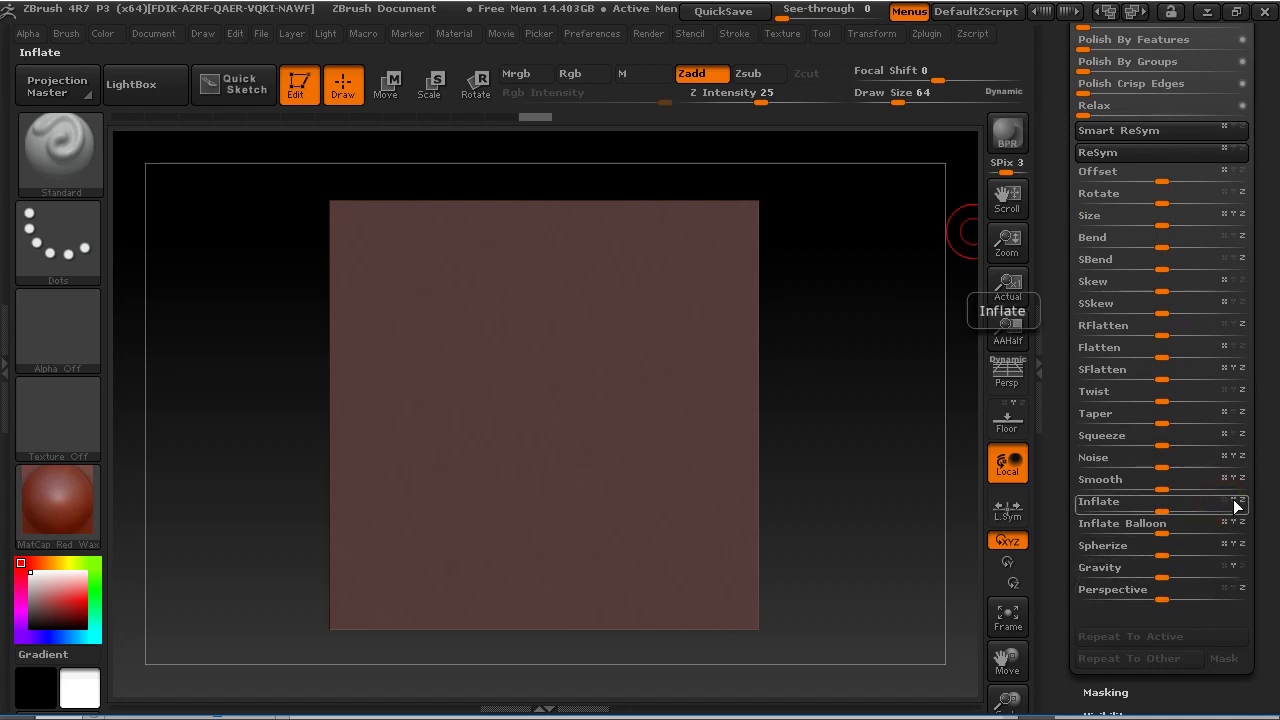
{"action": "left_click_drag", "start_coordinate": [1161, 507], "coordinate": [1274, 508]}
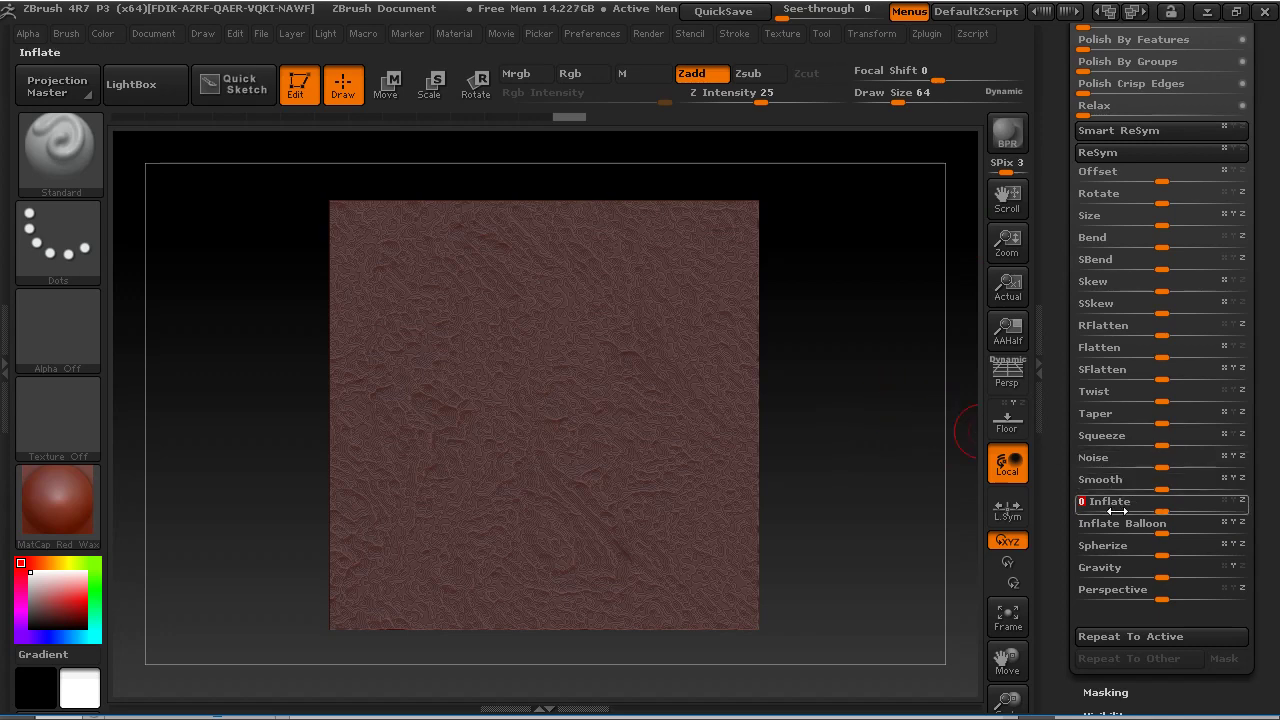
{"action": "mouse_move", "coordinate": [1112, 508]}
{"action": "left_mouse_down"}
{"action": "mouse_move", "coordinate": [926, 561]}
{"action": "mouse_move", "coordinate": [846, 503]}
{"action": "mouse_move", "coordinate": [870, 508]}
{"action": "left_mouse_up"}
{"action": "key", "text": "ctrl"}
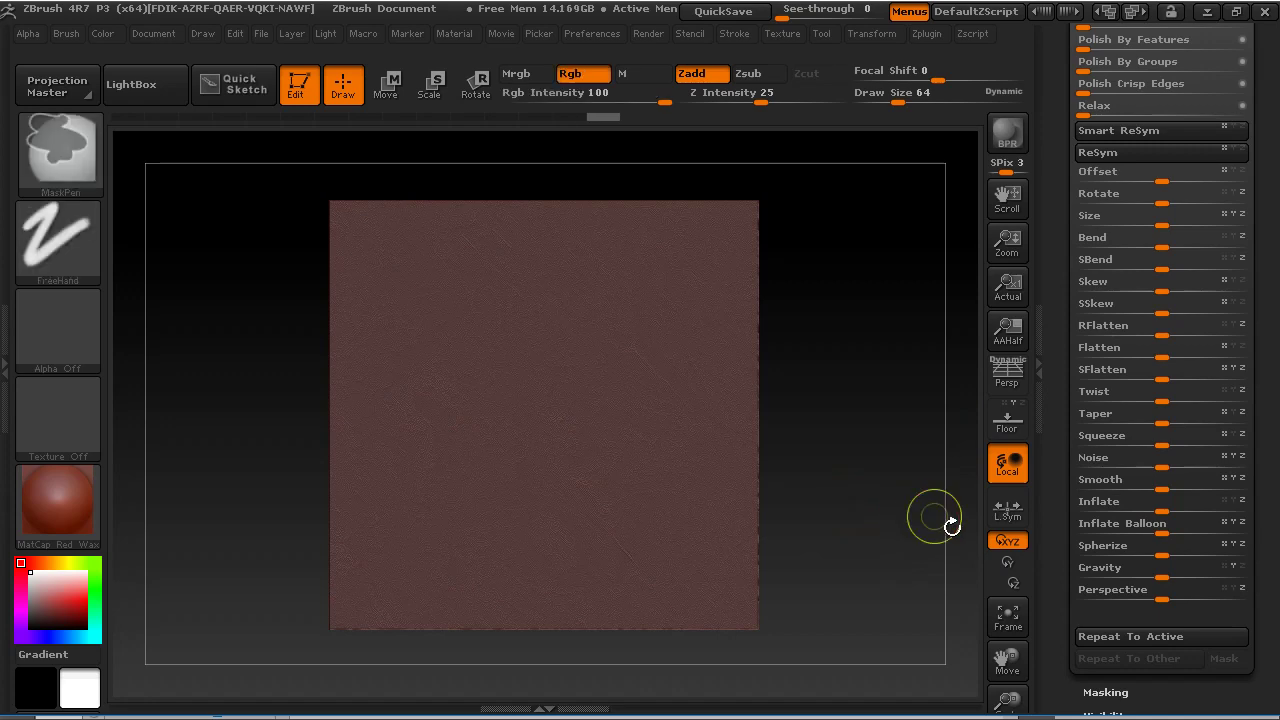
{"action": "key", "text": "ctrl+z"}
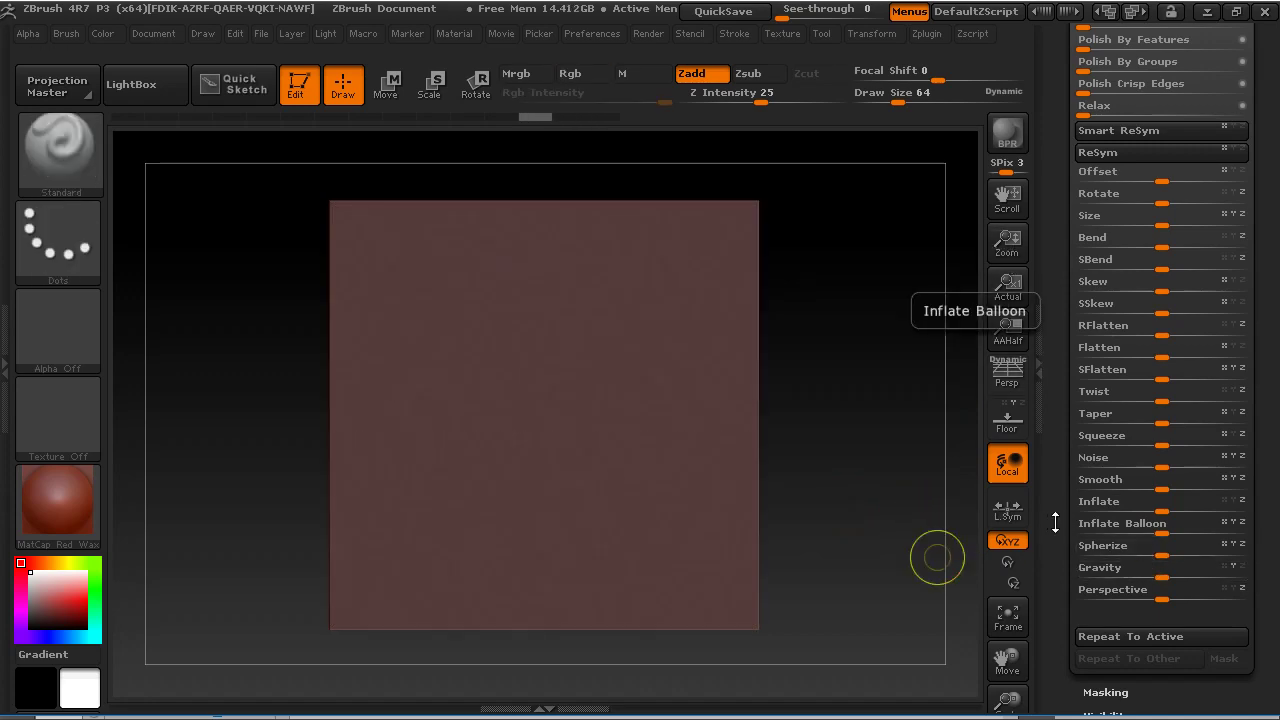
{"action": "mouse_move", "coordinate": [1115, 507]}
{"action": "left_mouse_down"}
{"action": "mouse_move", "coordinate": [990, 542]}
{"action": "mouse_move", "coordinate": [900, 549]}
{"action": "mouse_move", "coordinate": [857, 529]}
{"action": "left_mouse_up"}
{"action": "key", "text": "ctrl"}
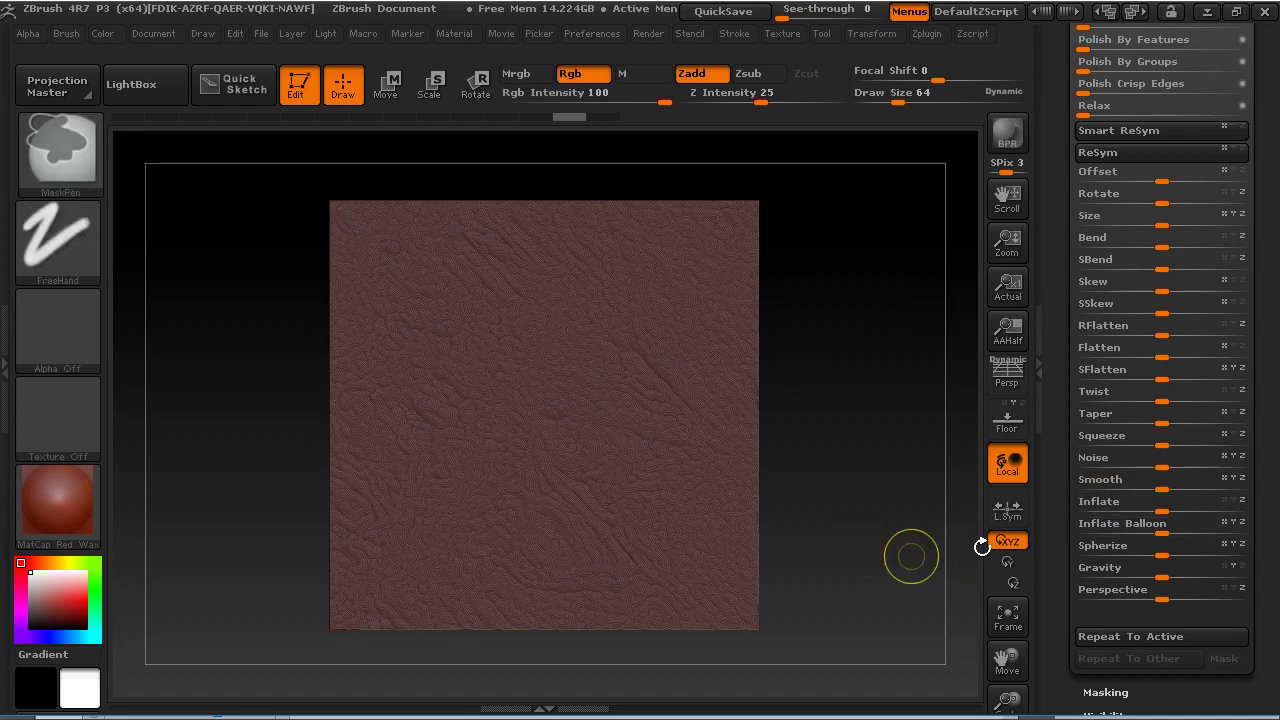
{"action": "left_click_drag", "start_coordinate": [1104, 511], "coordinate": [1100, 515]}
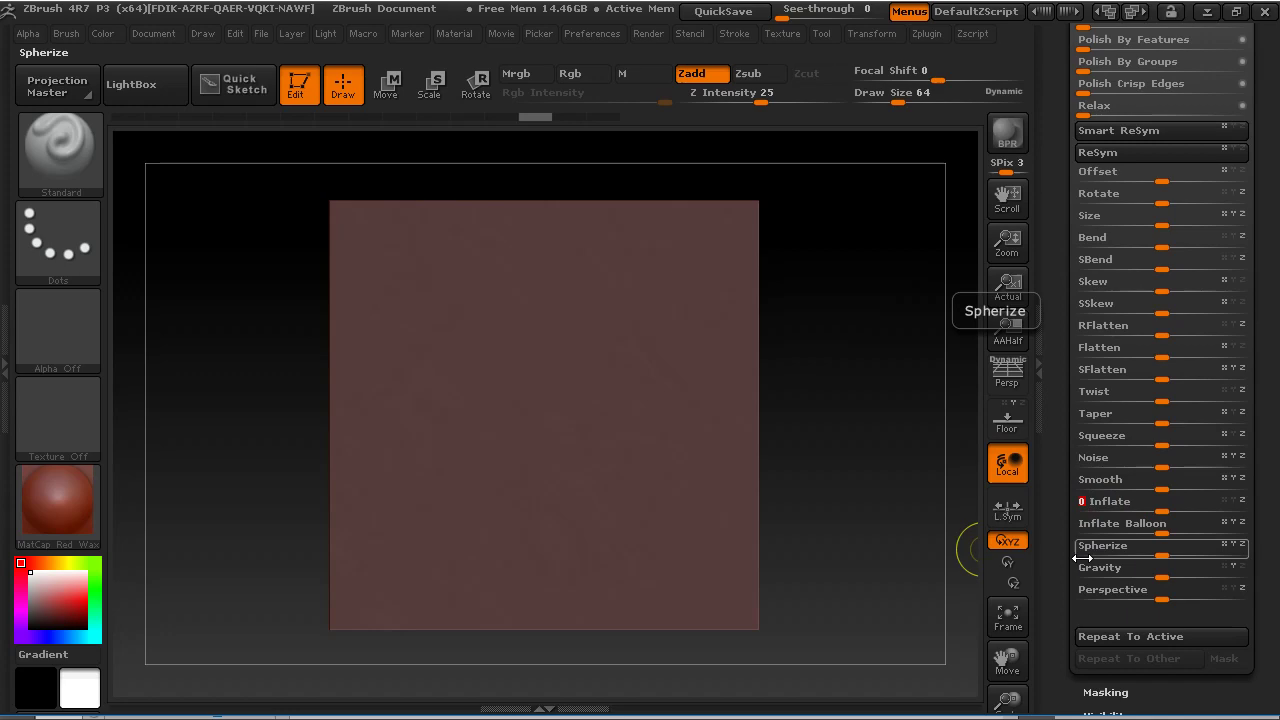
{"action": "type", "text": "100"}
{"action": "key", "text": "Return"}
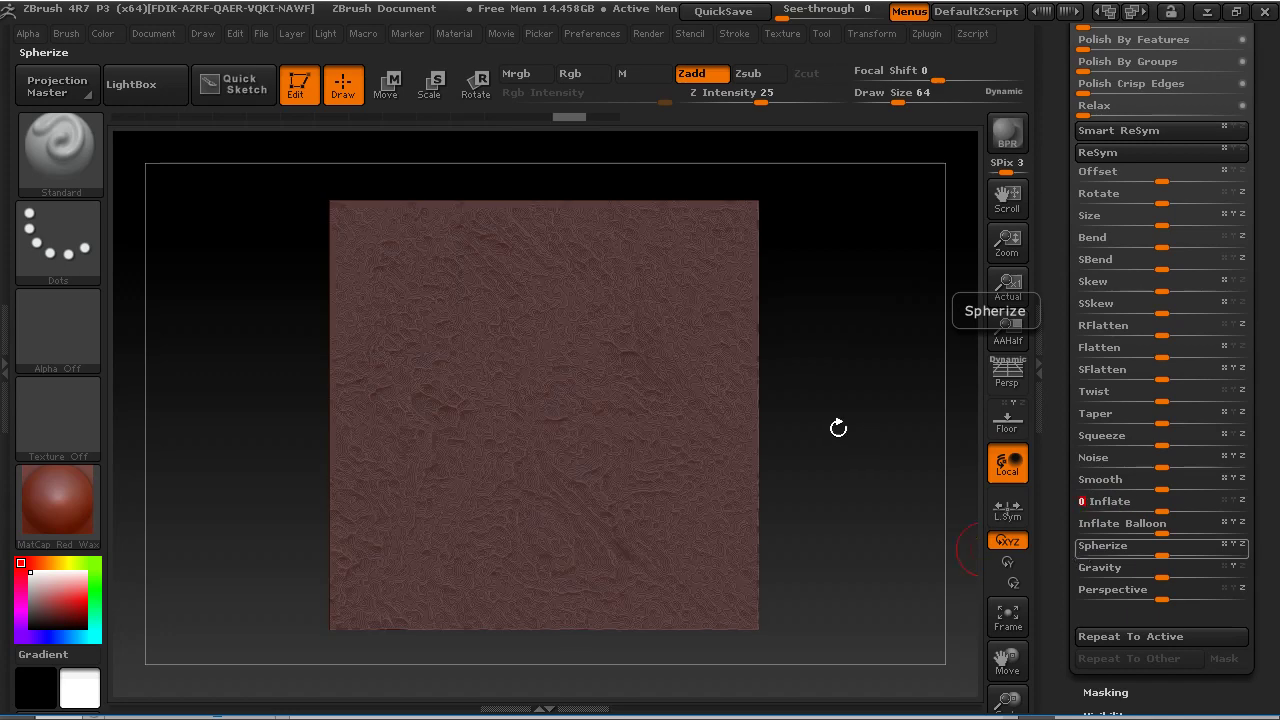
{"action": "key", "text": "ctrl"}
Clear the mask, blur and sharpen it, then mask the entire plane so it turns black
{"action": "mouse_move", "coordinate": [849, 424]}
{"action": "left_mouse_down", "text": "ctrl"}
{"action": "mouse_move", "coordinate": [871, 500]}
{"action": "mouse_move", "coordinate": [857, 514]}
{"action": "mouse_move", "coordinate": [577, 216]}
{"action": "mouse_move", "coordinate": [578, 149]}
{"action": "mouse_move", "coordinate": [328, 336]}
{"action": "mouse_move", "coordinate": [141, 235]}
{"action": "left_mouse_up", "text": "ctrl"}
{"action": "left_click_drag", "start_coordinate": [725, 481], "coordinate": [765, 560]}
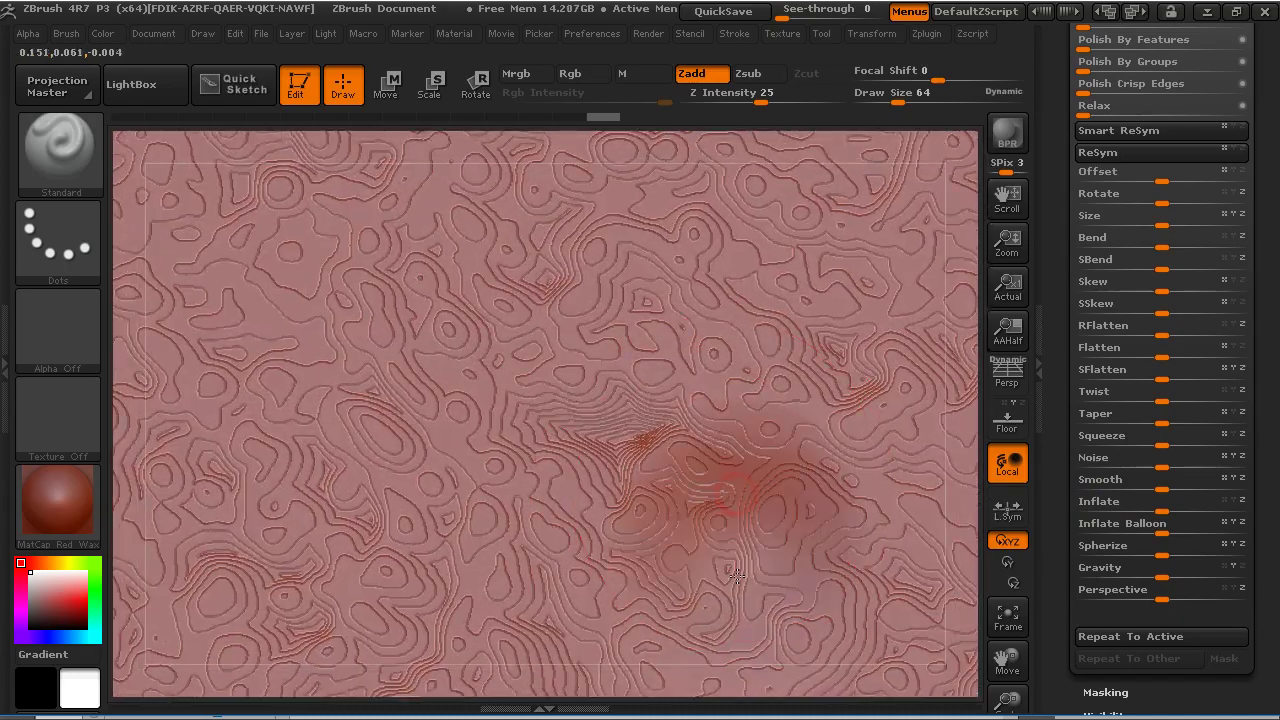
{"action": "key", "text": "ctrl+z"}
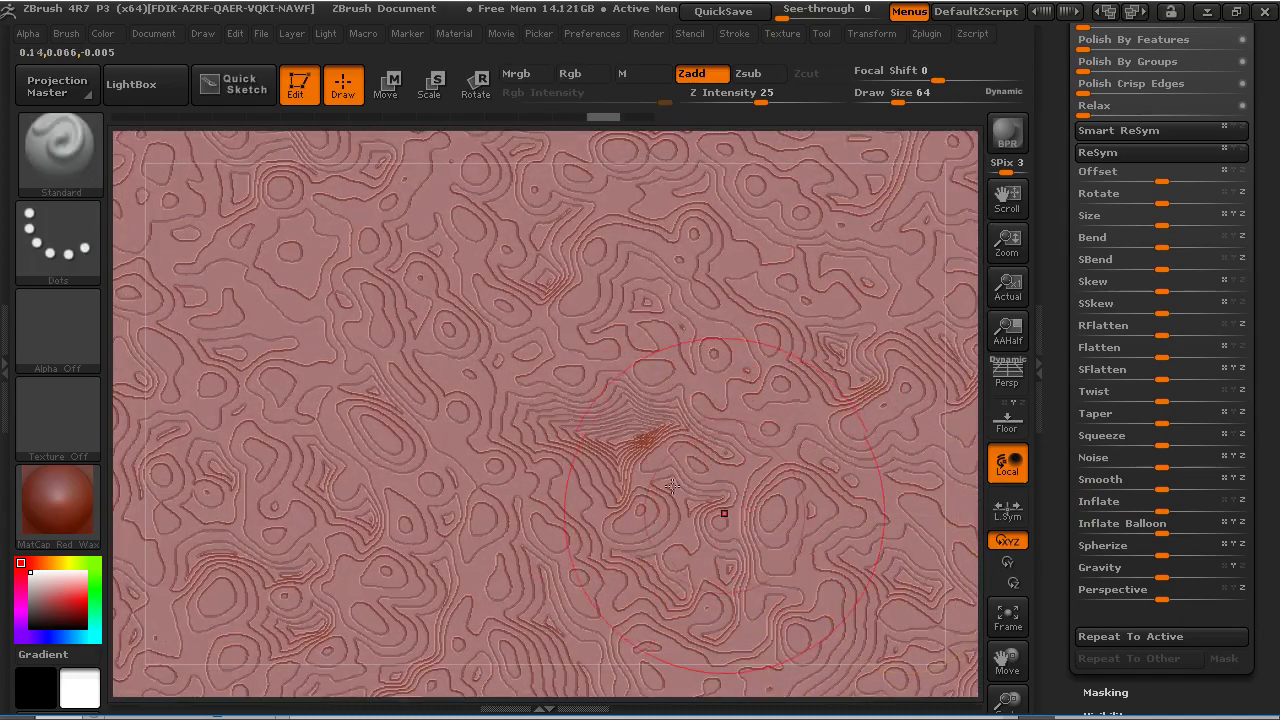
{"action": "left_click", "coordinate": [686, 534], "text": "ctrl"}
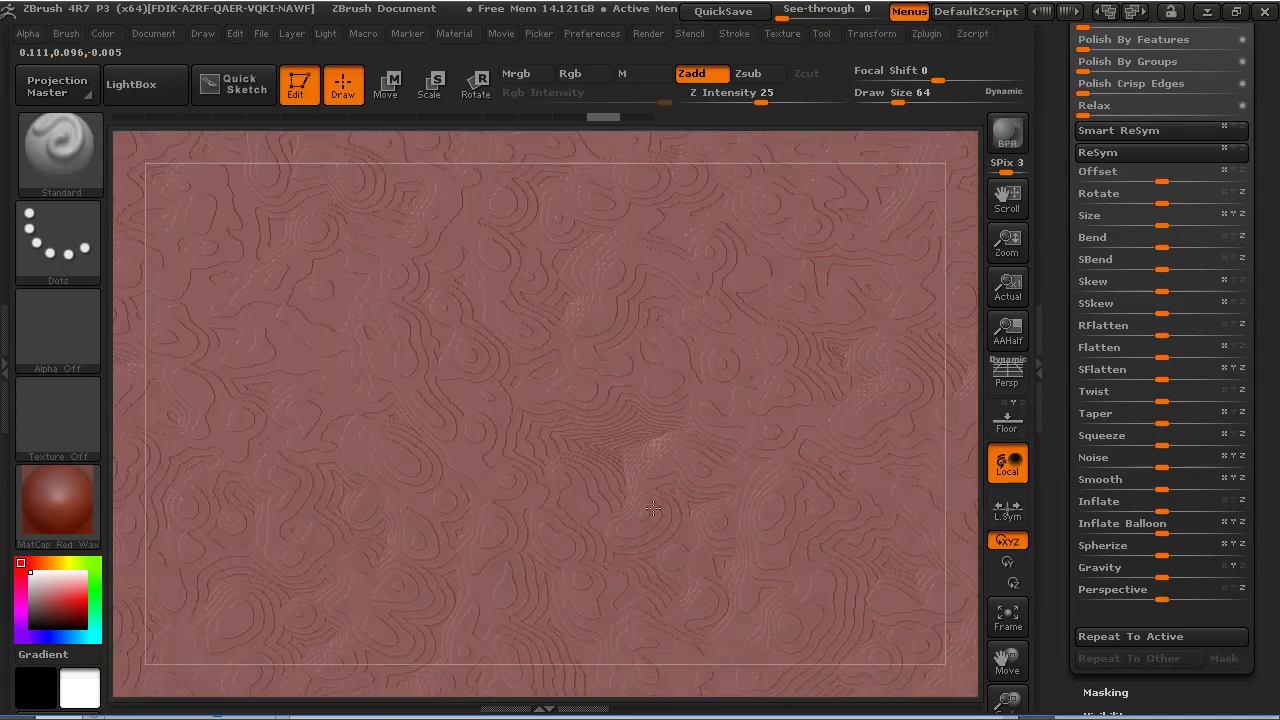
{"action": "left_click", "coordinate": [692, 533], "text": "ctrl+alt"}
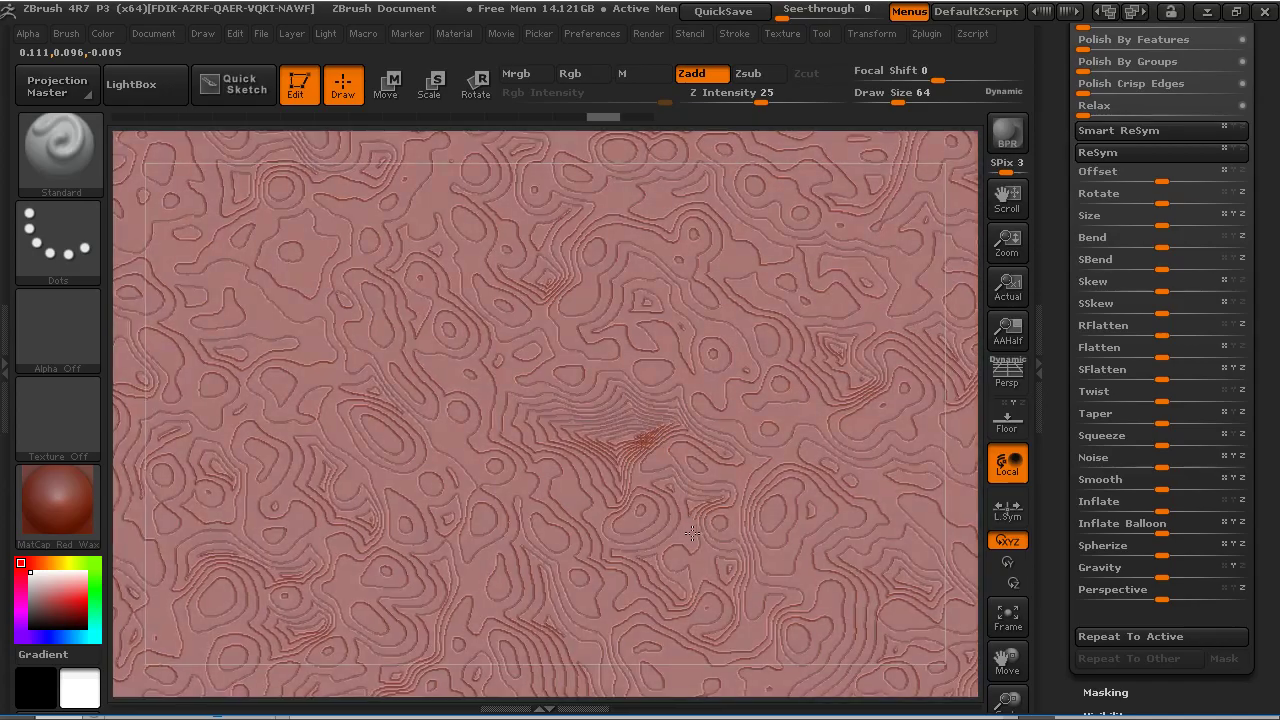
{"action": "left_click", "coordinate": [690, 533], "text": "ctrl+alt"}
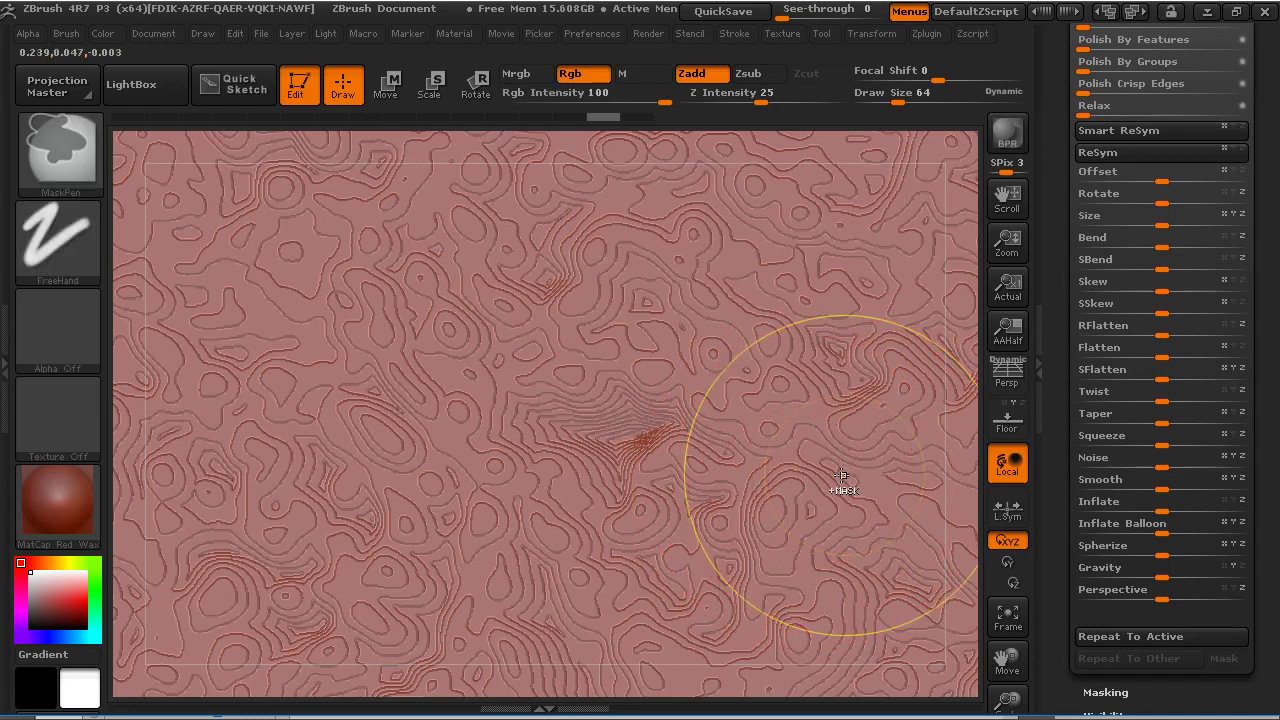
{"action": "key", "text": "ctrl+a"}
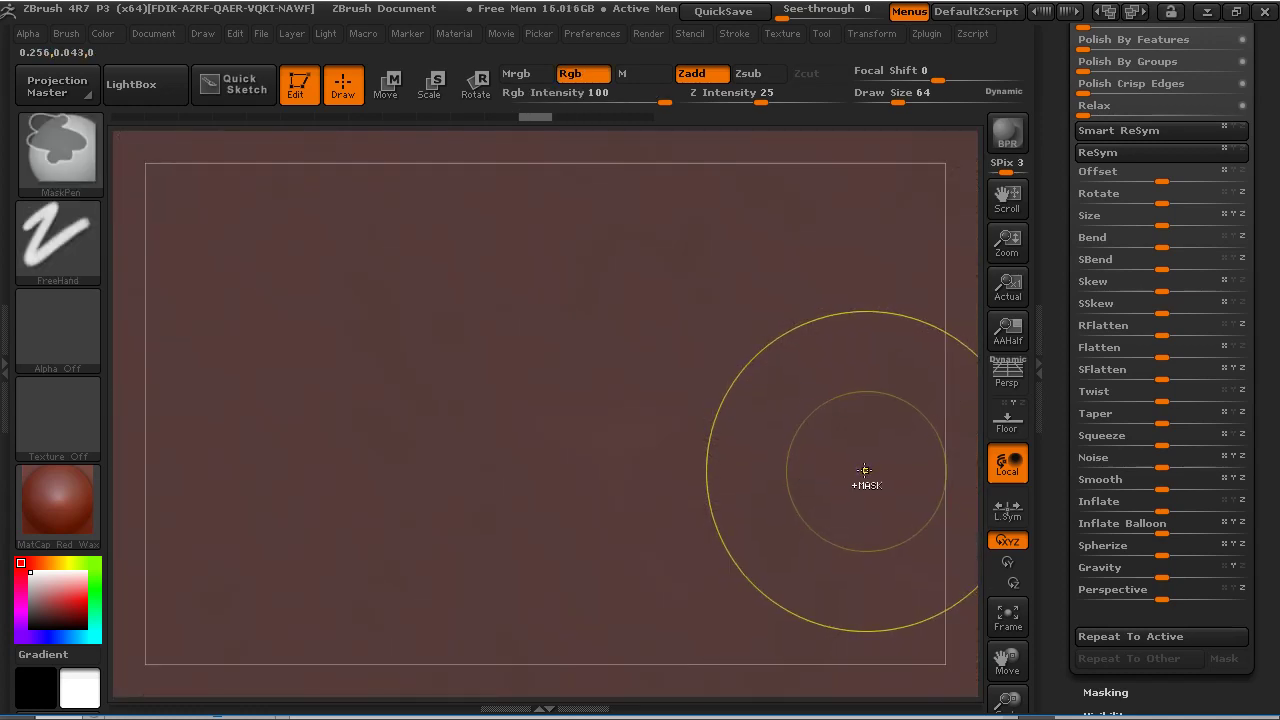
{"action": "key", "text": "ctrl+a"}
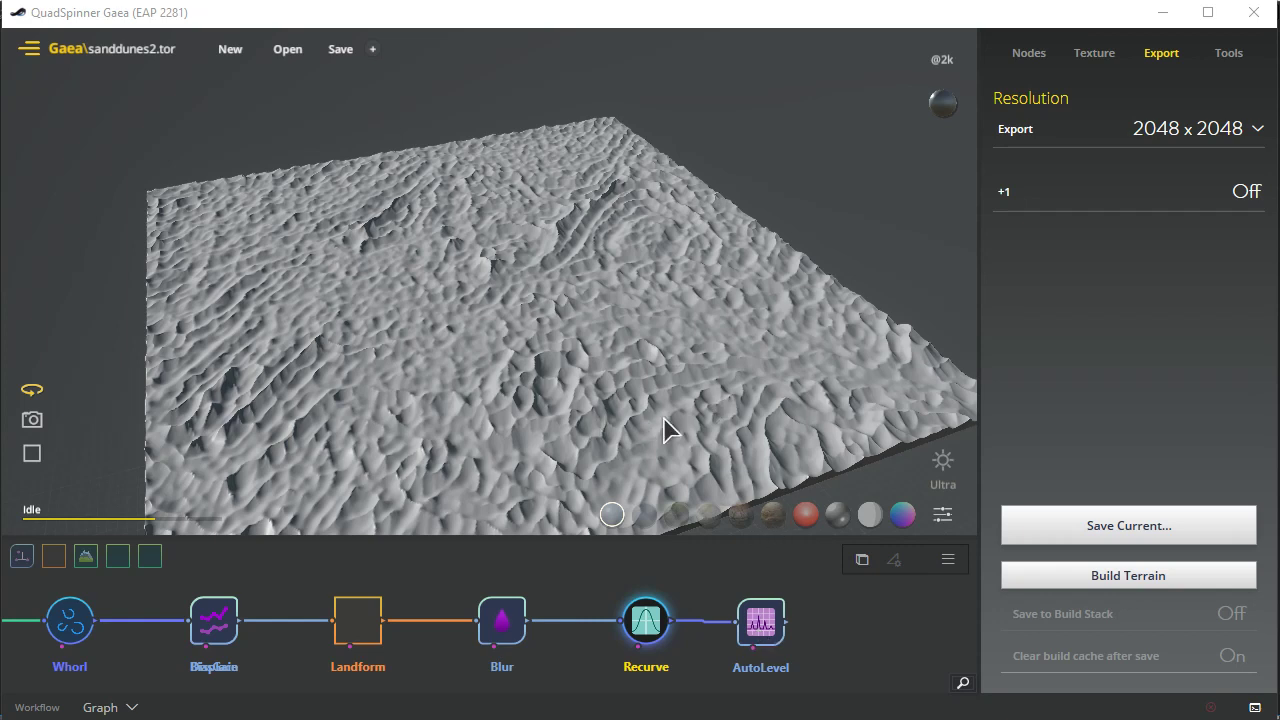
Preview the AutoLevel node and orbit the 3D view around its field of tall jagged spikes
{"action": "left_click", "coordinate": [762, 624]}
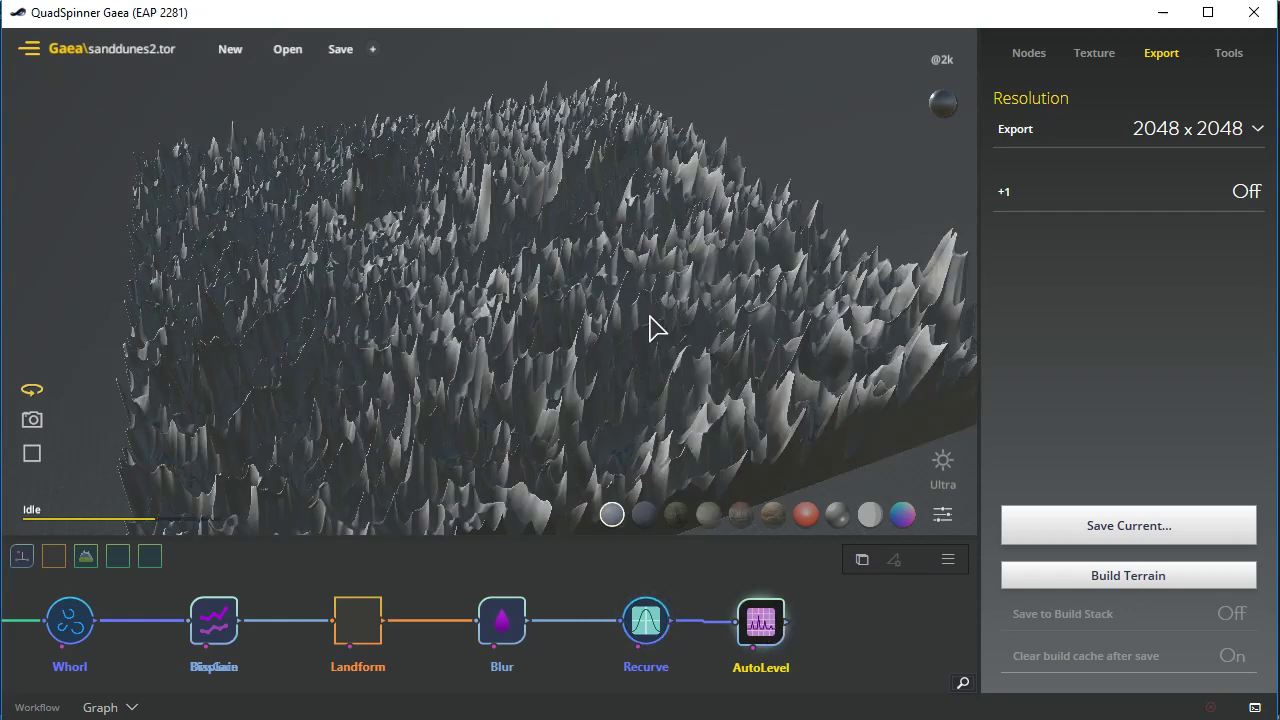
{"action": "left_click_drag", "start_coordinate": [658, 343], "coordinate": [625, 452]}
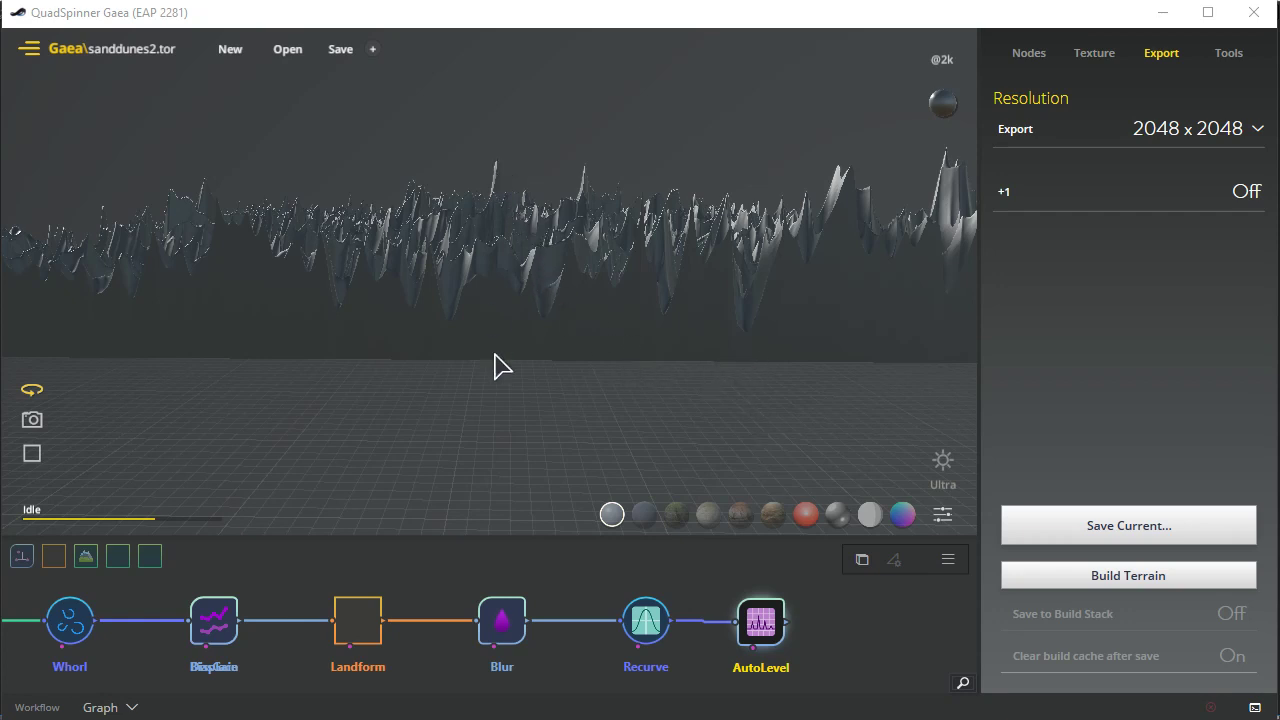
{"action": "left_click", "coordinate": [531, 383]}
{"action": "left_click_drag", "start_coordinate": [557, 382], "coordinate": [683, 458]}
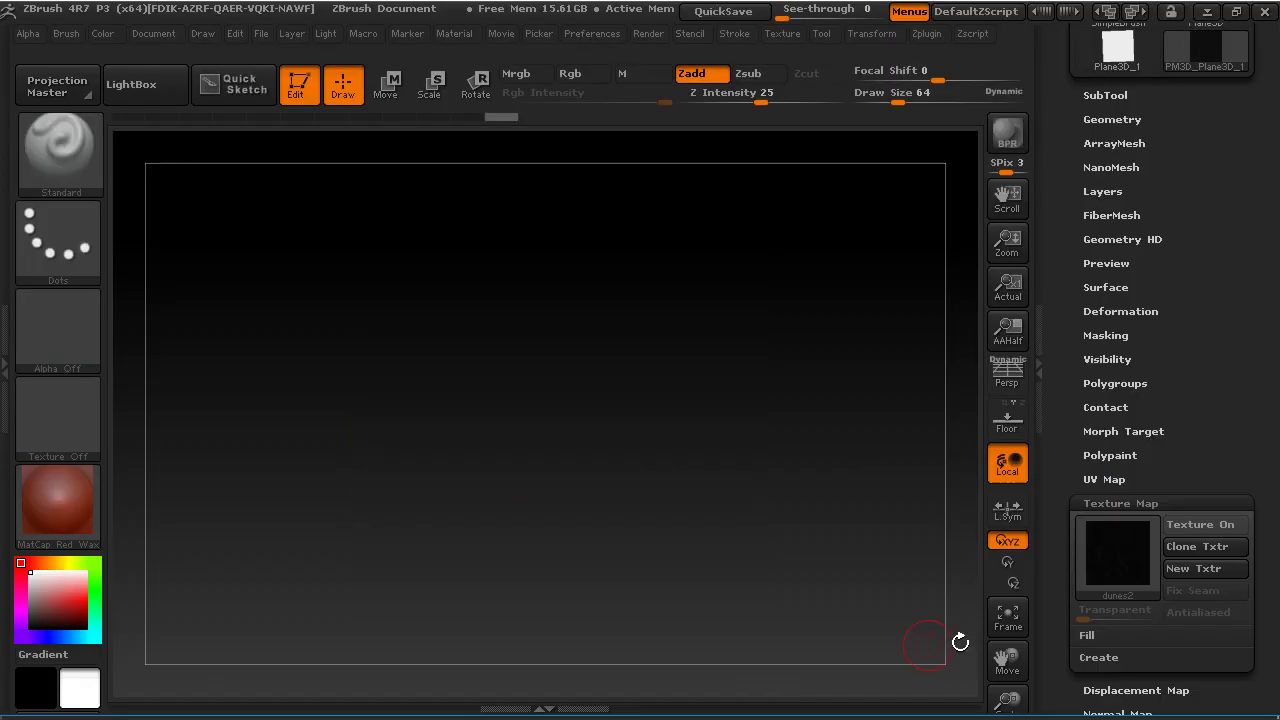
Import dunesfull.png as the plane's texture map
{"action": "left_click", "coordinate": [1104, 566]}
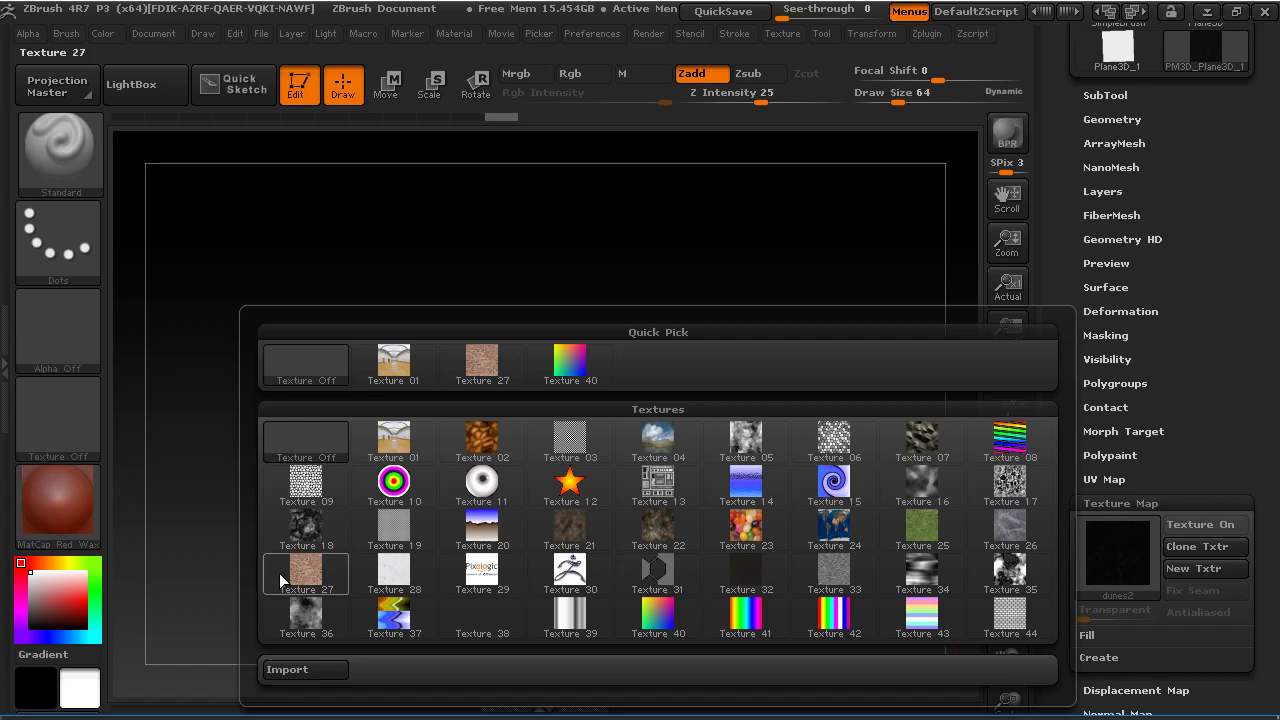
{"action": "left_click", "coordinate": [292, 680]}
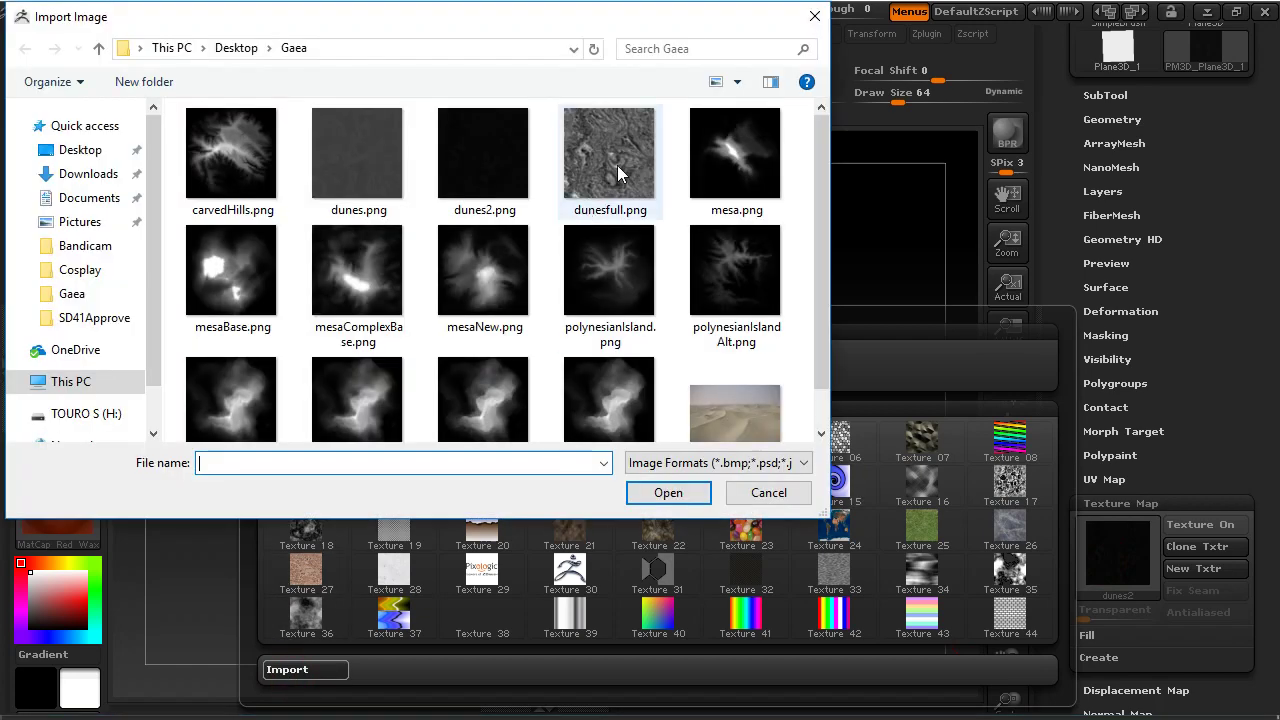
{"action": "left_click", "coordinate": [612, 162]}
{"action": "left_click", "coordinate": [665, 492]}
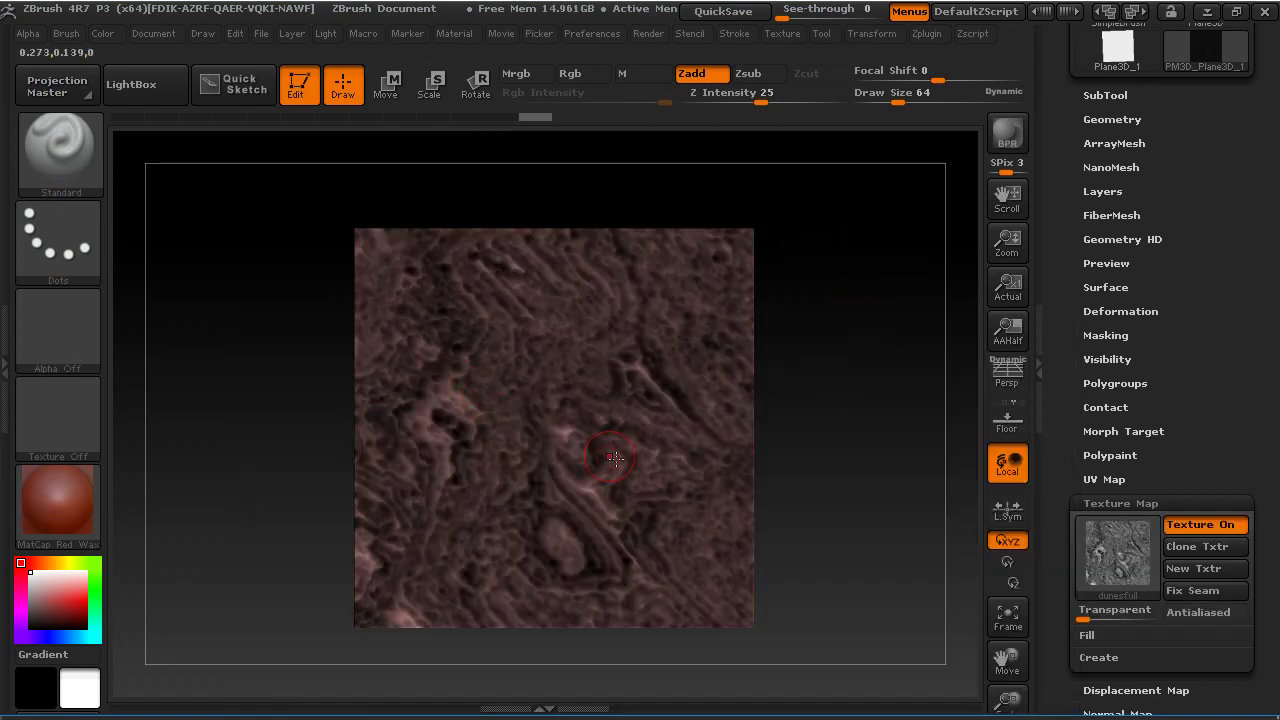
{"action": "left_click", "coordinate": [1156, 503]}
Mask the plane by the texture's intensity and display the texture on it
{"action": "left_click", "coordinate": [1128, 336]}
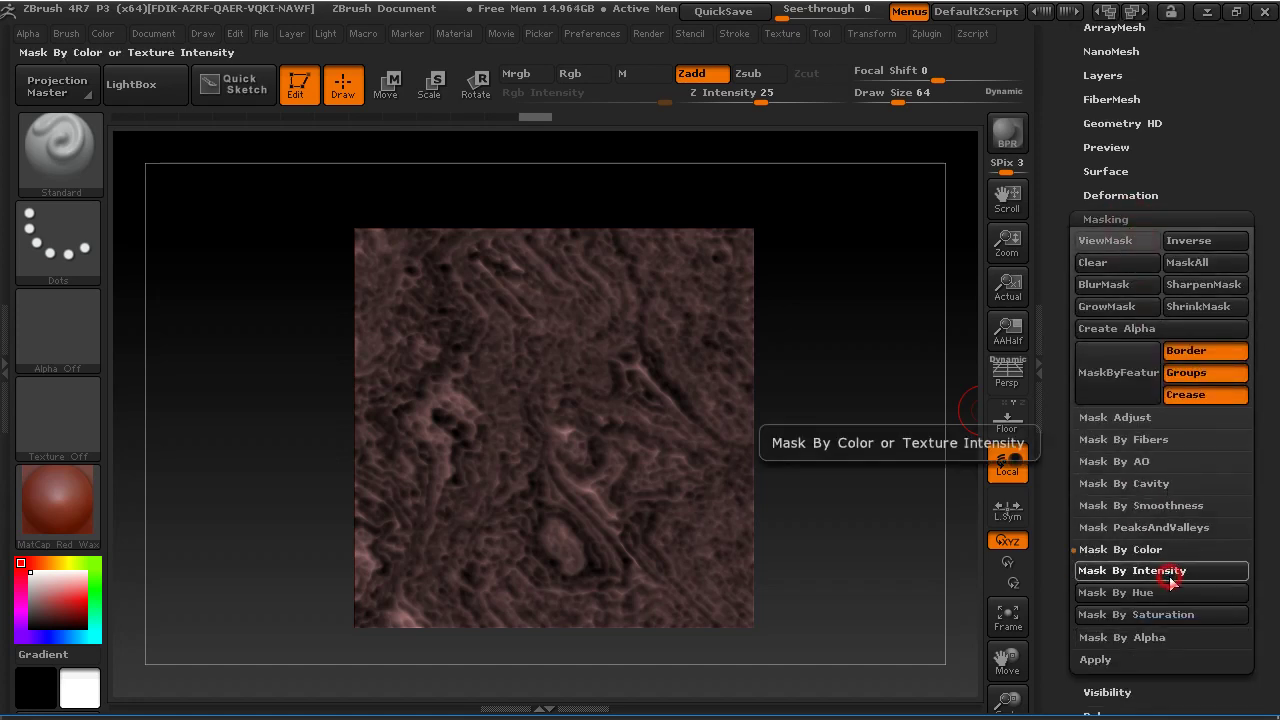
{"action": "left_click", "coordinate": [1165, 571]}
{"action": "left_click", "coordinate": [1164, 220]}
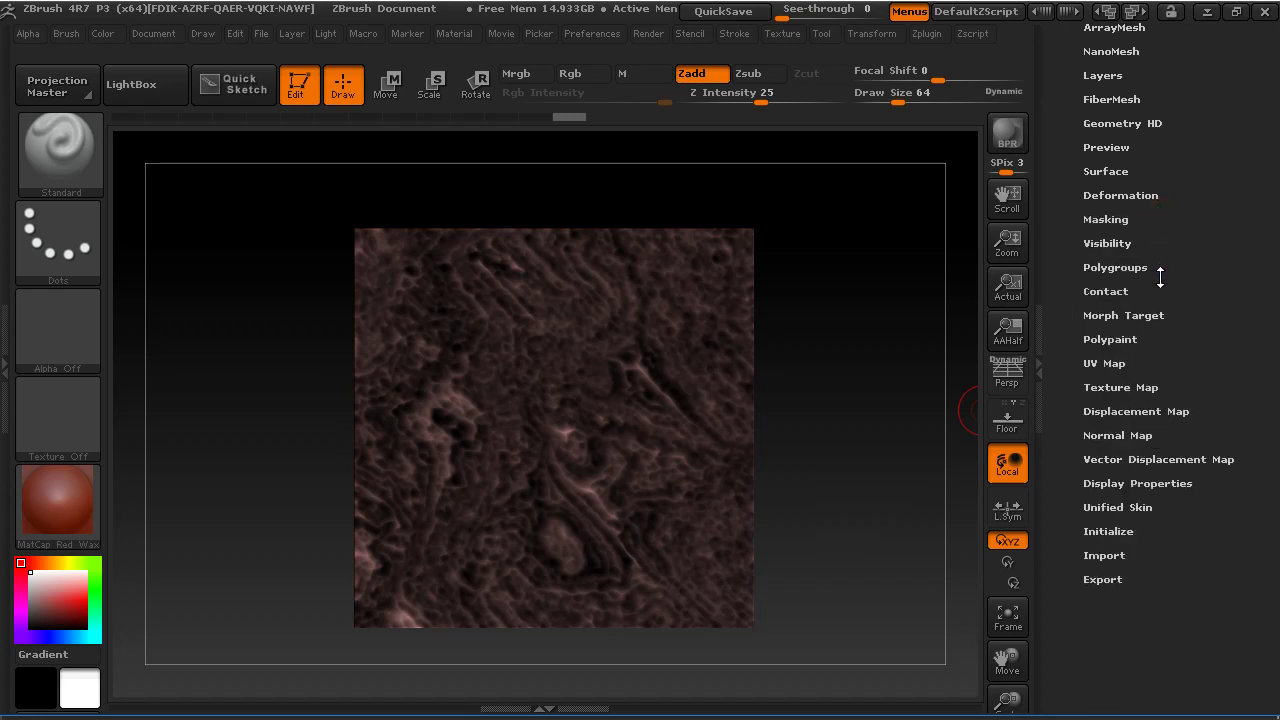
{"action": "left_click", "coordinate": [1150, 387]}
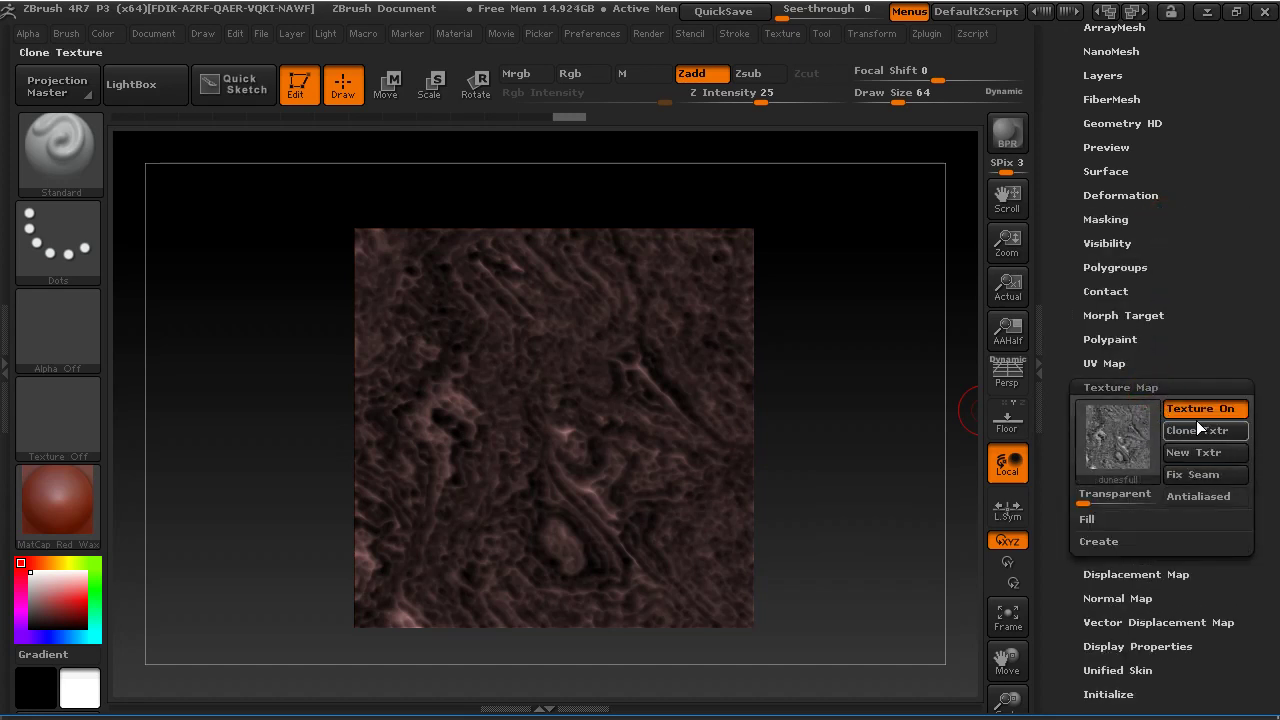
{"action": "left_click", "coordinate": [1199, 410]}
{"action": "left_click", "coordinate": [1166, 389]}
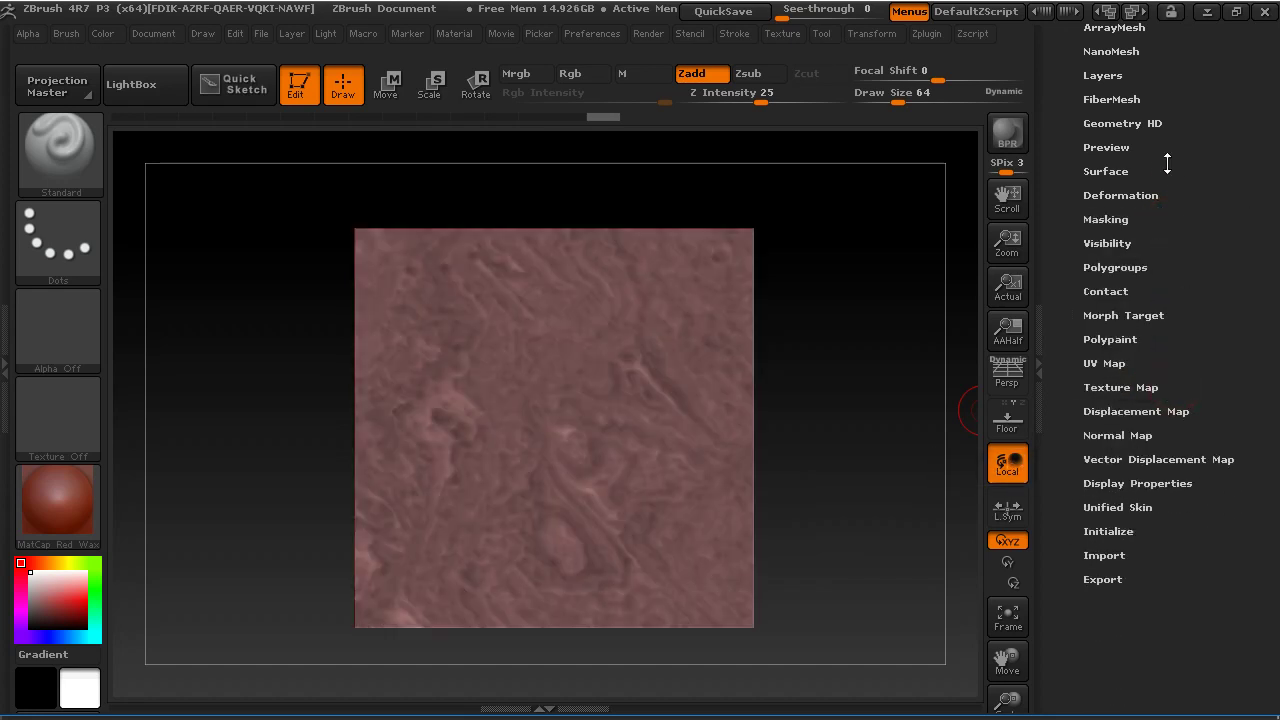
Inflate the unmasked dune pattern on the plane with Deformation > Inflate
{"action": "left_click", "coordinate": [1153, 195]}
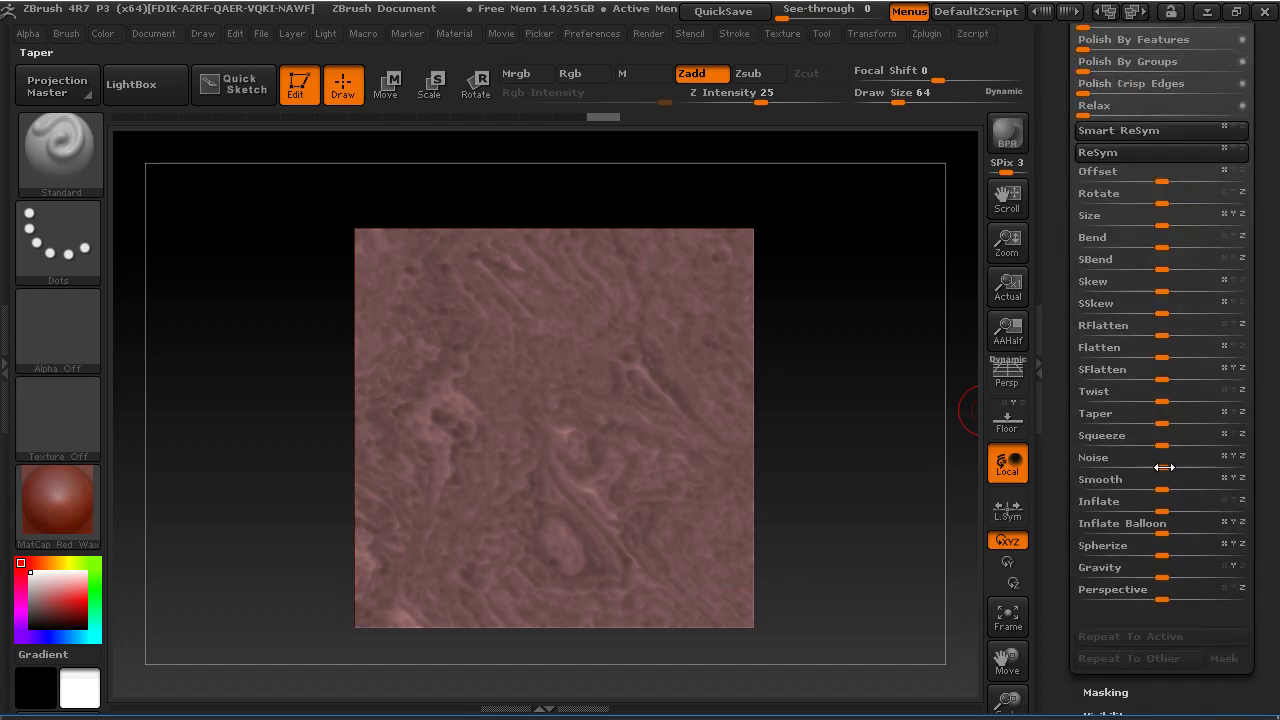
{"action": "left_click_drag", "start_coordinate": [1109, 505], "coordinate": [1102, 505]}
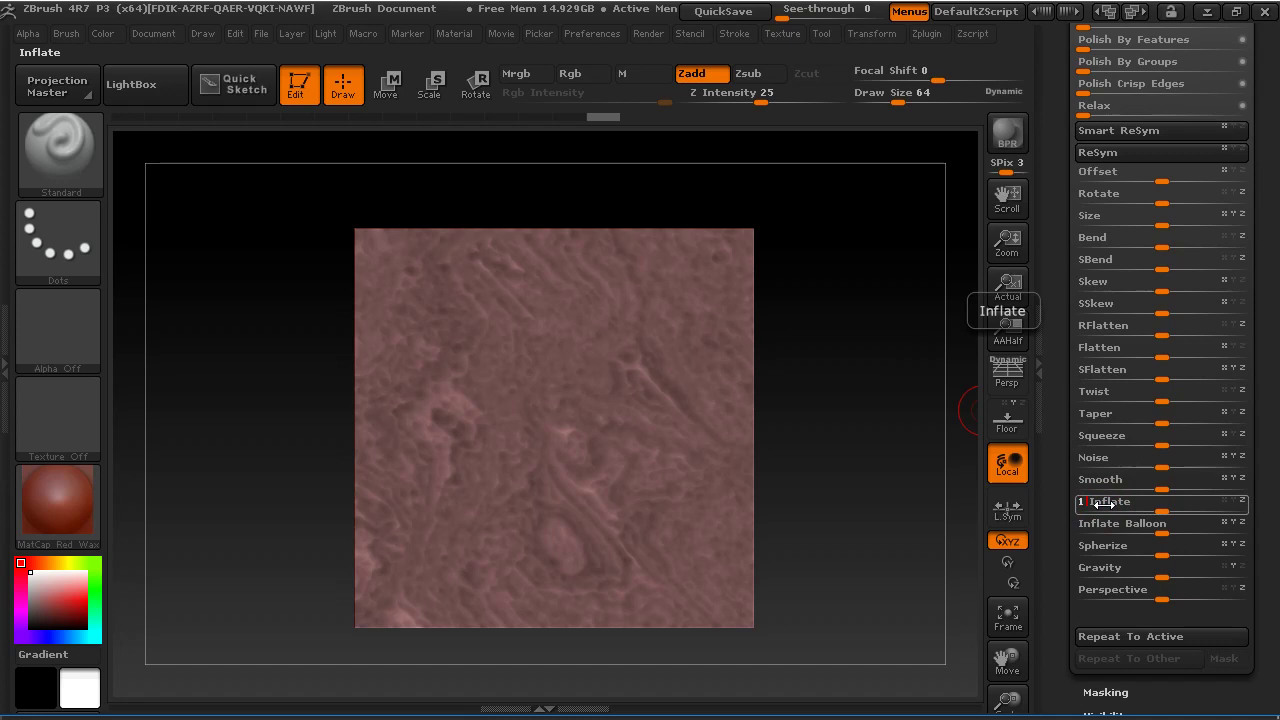
{"action": "left_click_drag", "start_coordinate": [1100, 504], "coordinate": [1100, 504]}
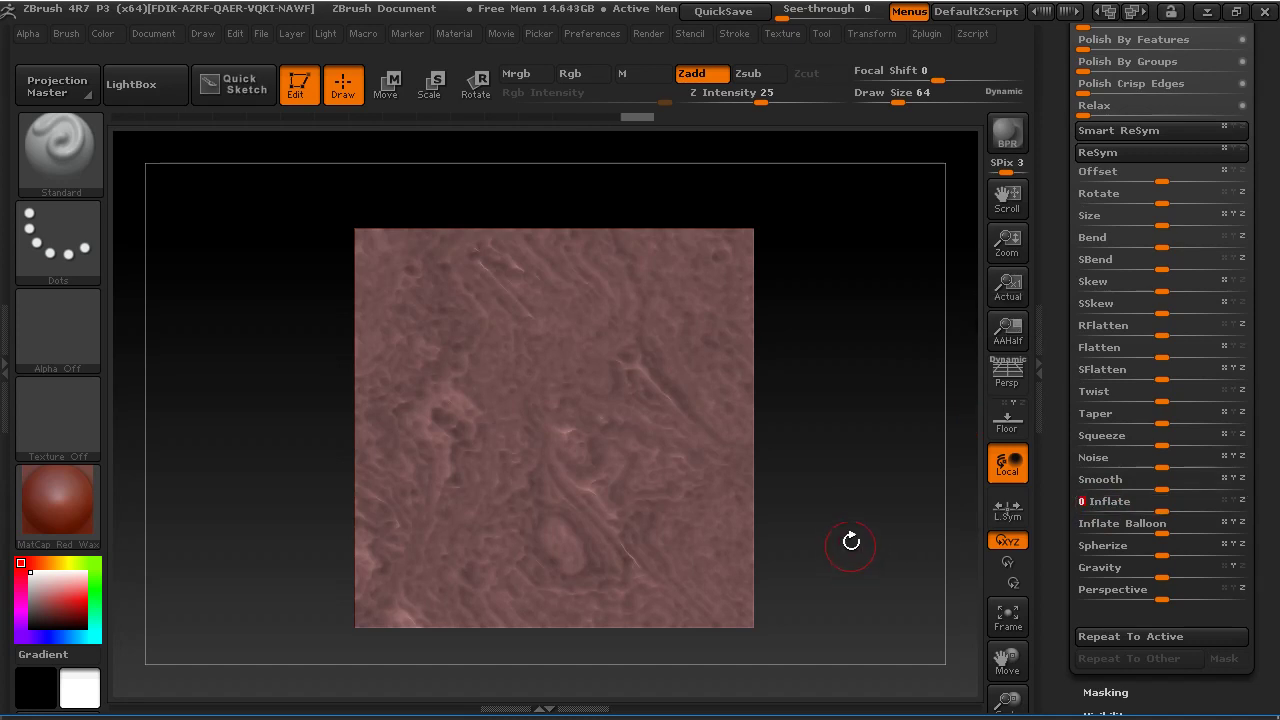
Clear the plane's mask and zoom in until the plane fills the view
{"action": "key", "text": "ctrl"}
{"action": "left_click_drag", "start_coordinate": [841, 540], "coordinate": [837, 523], "text": "ctrl"}
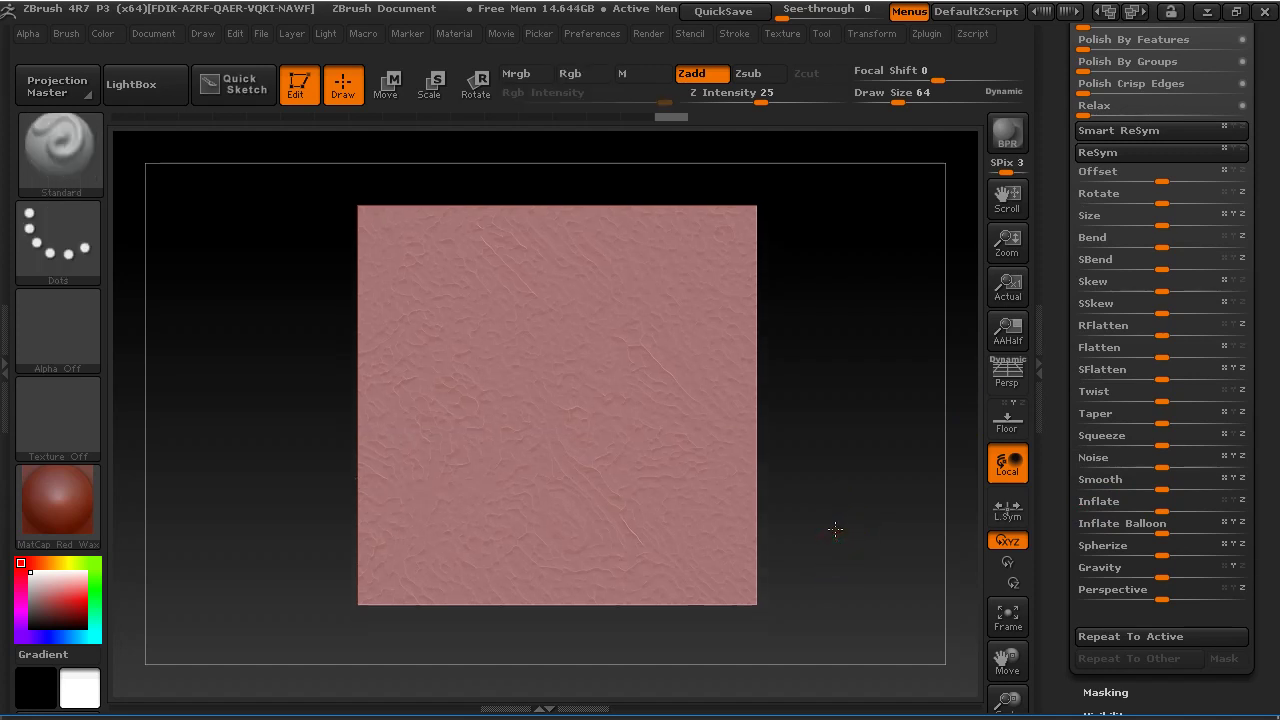
{"action": "left_click_drag", "start_coordinate": [834, 529], "coordinate": [880, 690], "text": "alt"}
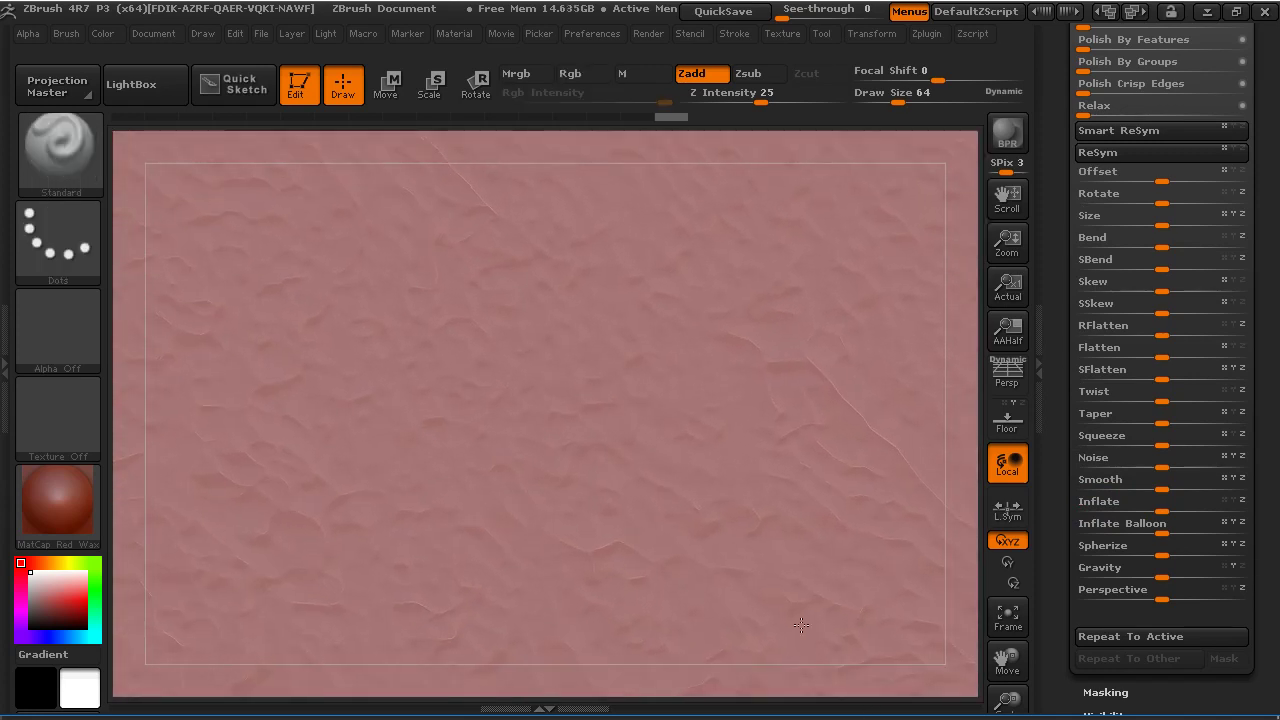
{"action": "key", "text": "shift+d"}
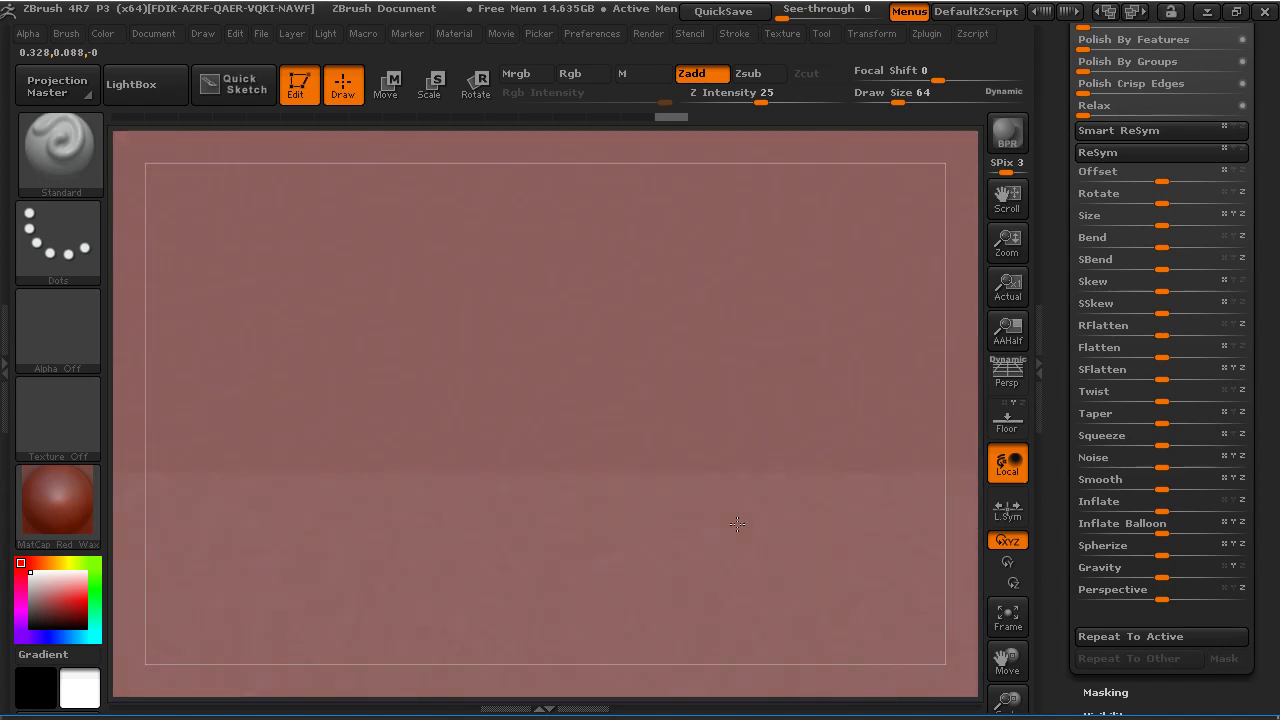
{"action": "key", "text": "ctrl"}
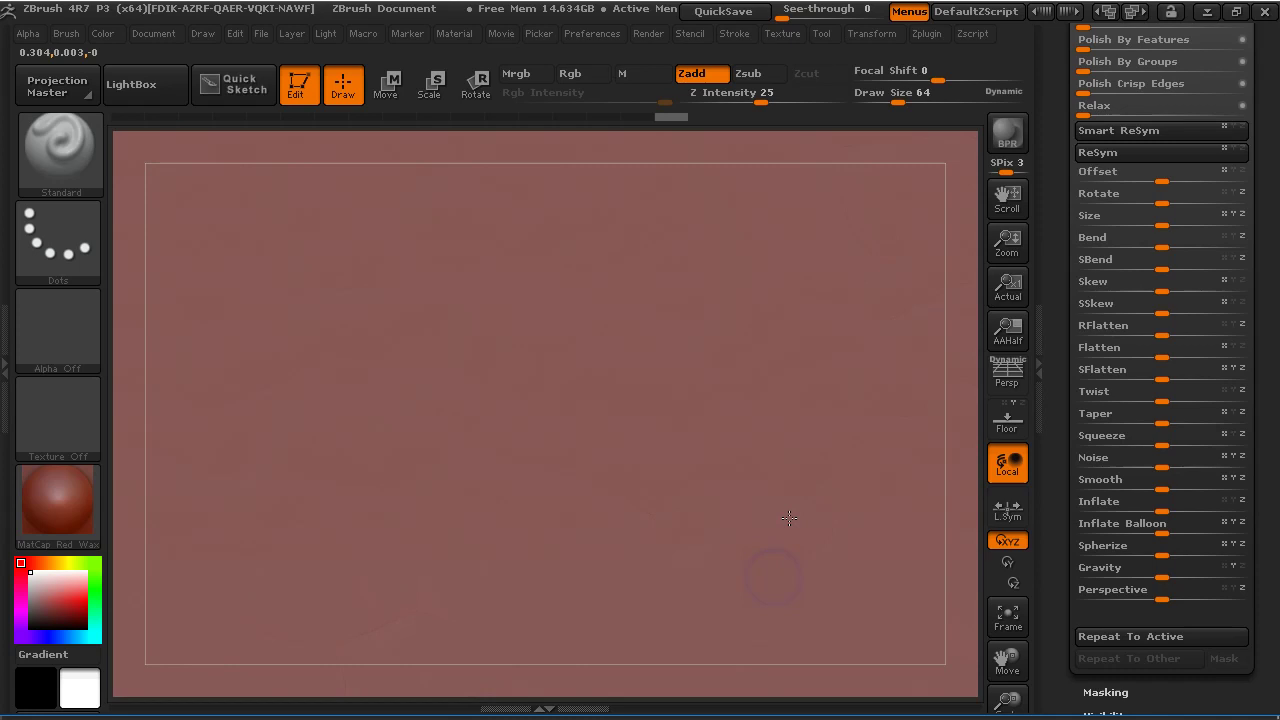
{"action": "key", "text": "d"}
{"action": "key", "text": "d"}
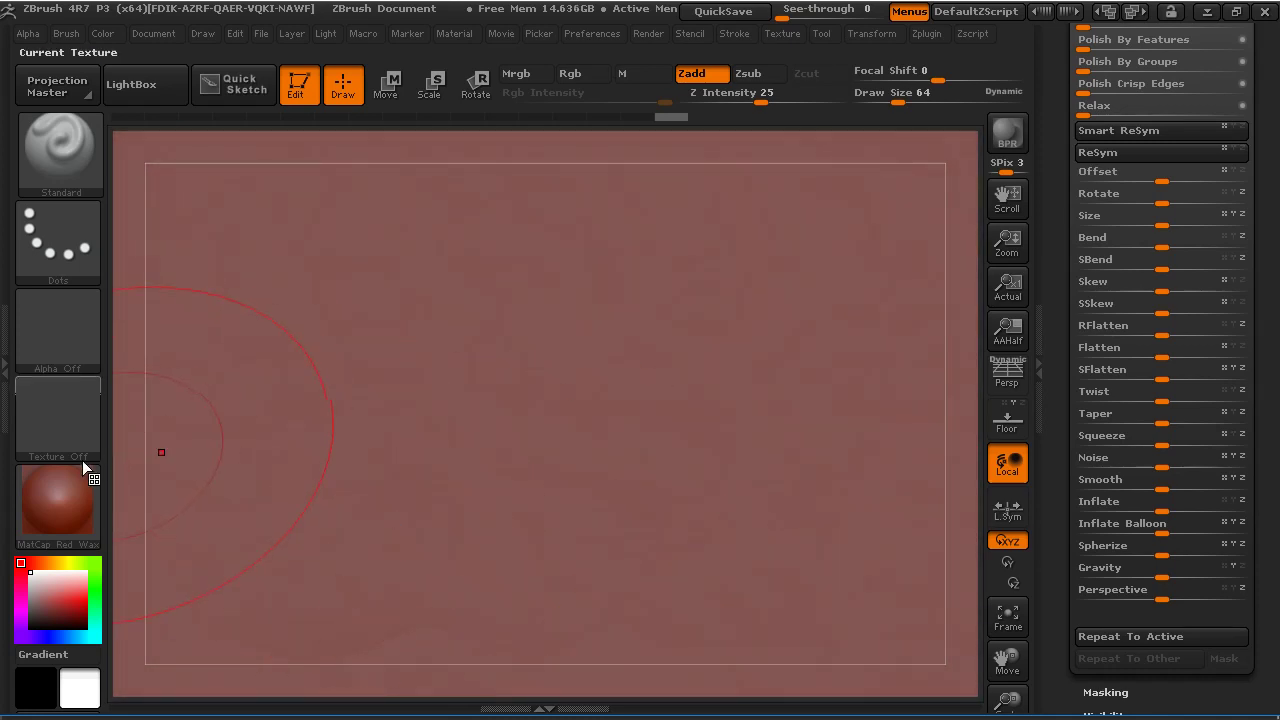
Apply the MatCap Pearl Cavity material to the plane and zoom in to inspect it
{"action": "left_click", "coordinate": [57, 500]}
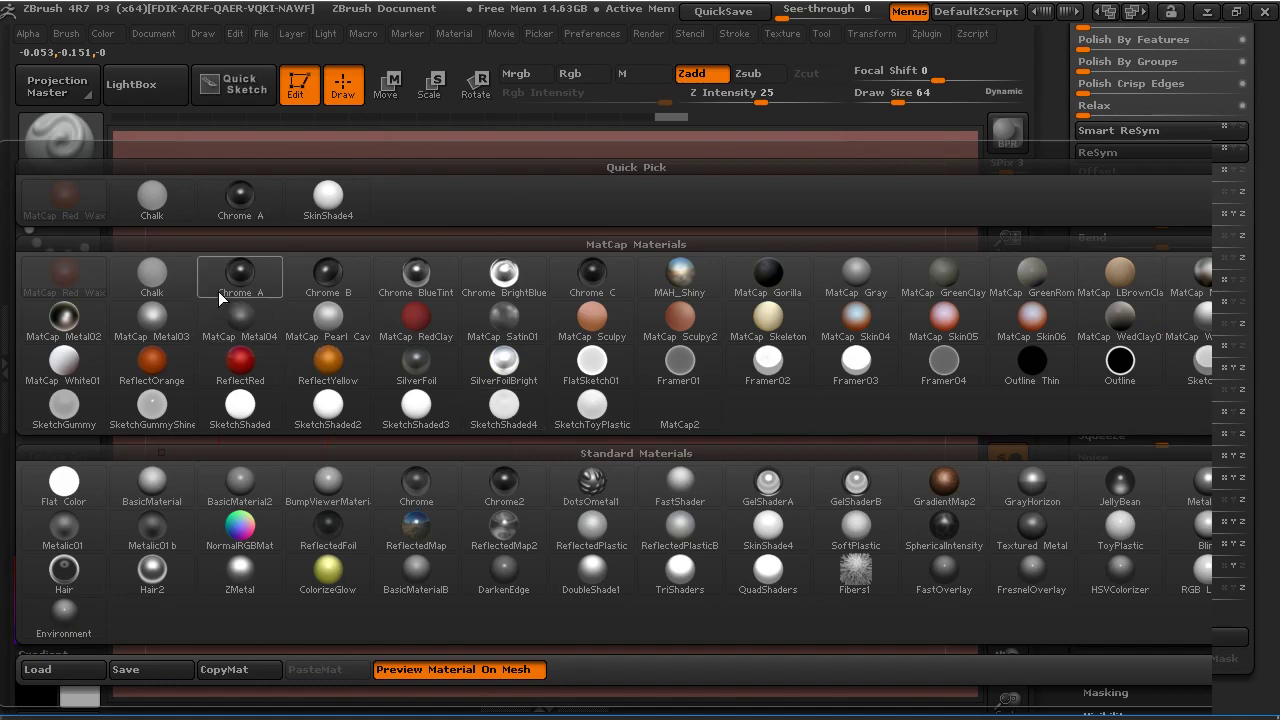
{"action": "left_click", "coordinate": [327, 318]}
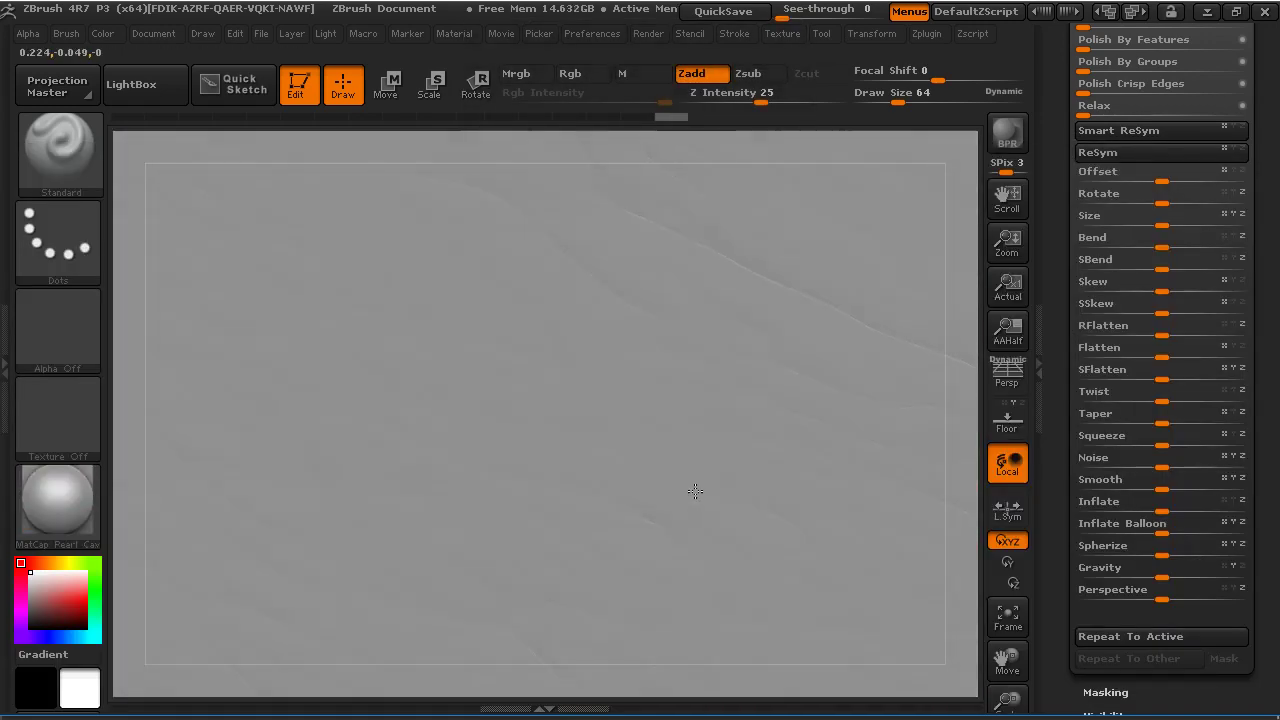
{"action": "key", "text": "0"}
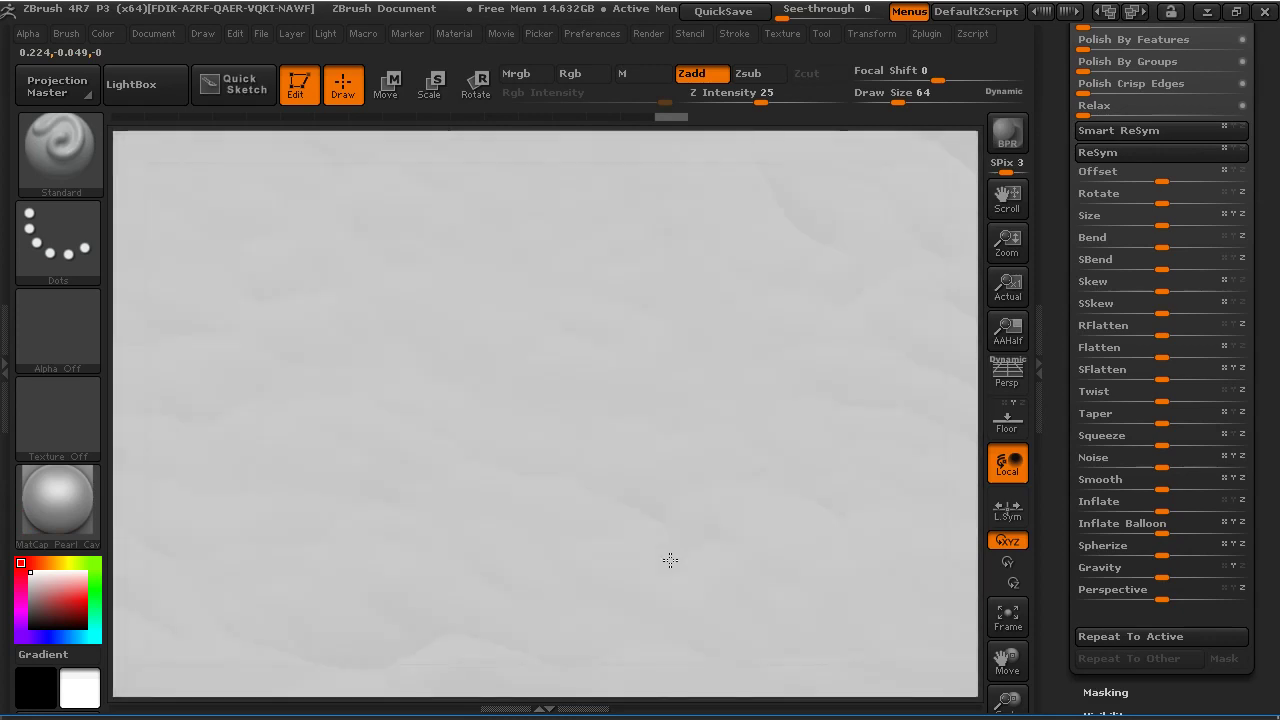
{"action": "key", "text": "ctrl+0"}
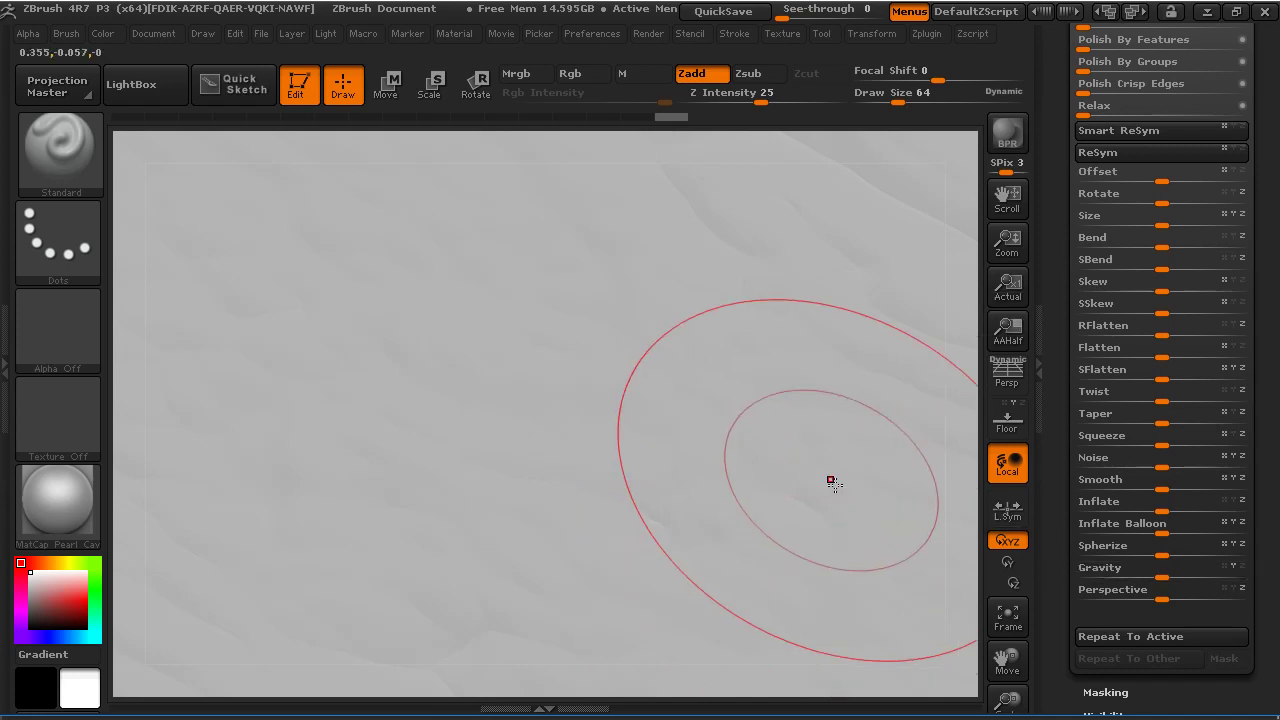
{"action": "key", "text": "ctrl"}
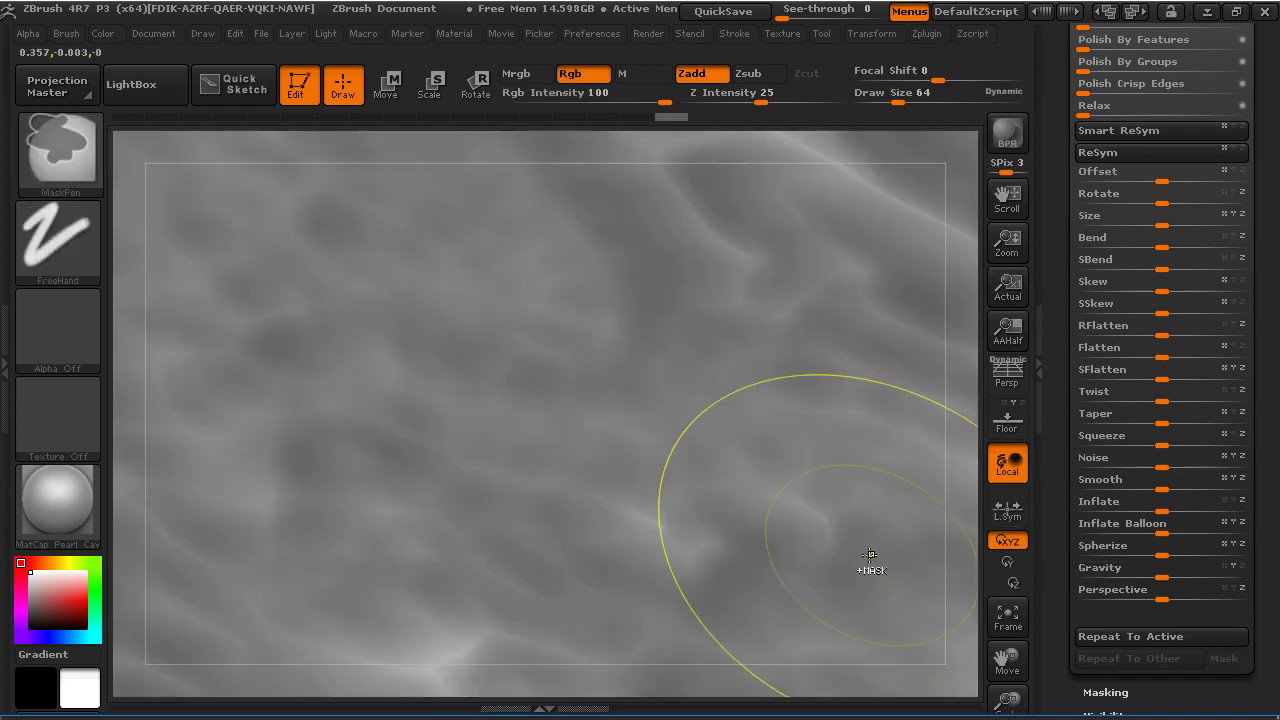
Inflate the mesh to about 10 and rotate around it to inspect the swollen ridges
{"action": "left_click", "coordinate": [1112, 506]}
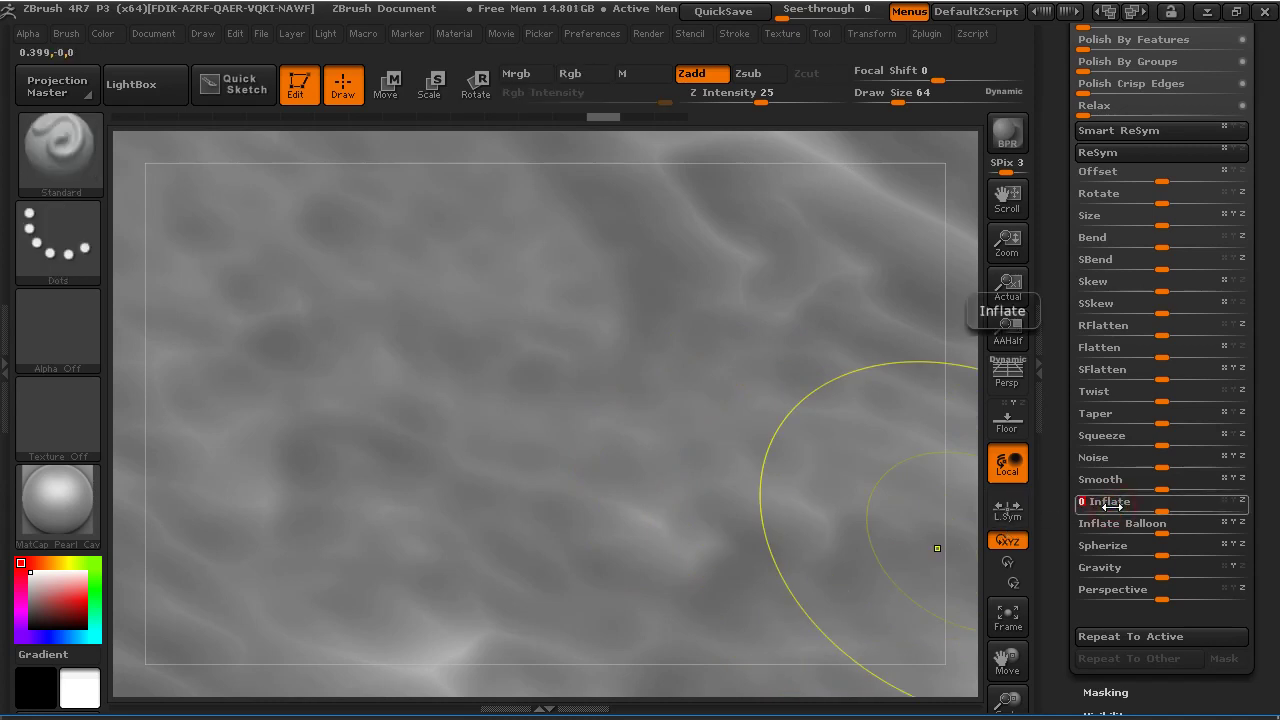
{"action": "left_click_drag", "start_coordinate": [1112, 506], "coordinate": [1115, 505]}
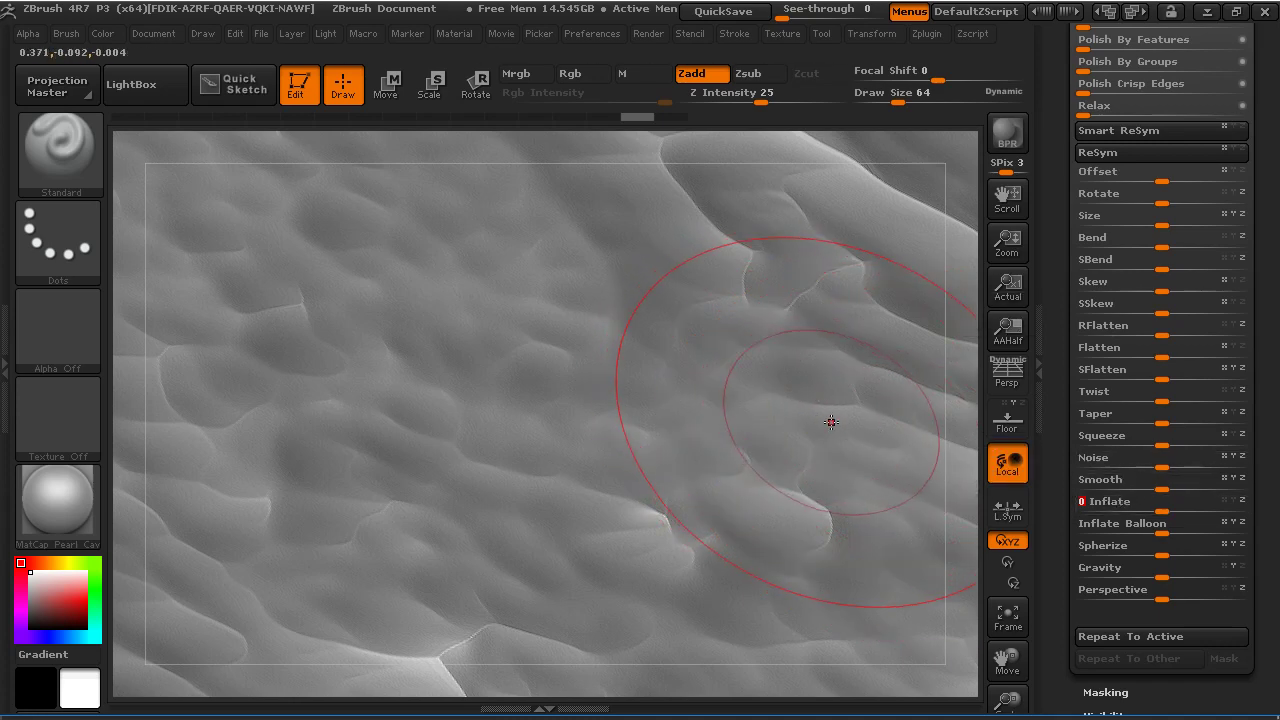
{"action": "left_click_drag", "start_coordinate": [830, 422], "coordinate": [538, 395]}
{"action": "mouse_move", "coordinate": [543, 443]}
{"action": "left_mouse_down"}
{"action": "mouse_move", "coordinate": [514, 434]}
{"action": "mouse_move", "coordinate": [234, 514]}
{"action": "mouse_move", "coordinate": [262, 512]}
{"action": "left_mouse_up"}
{"action": "key", "text": "ctrl"}
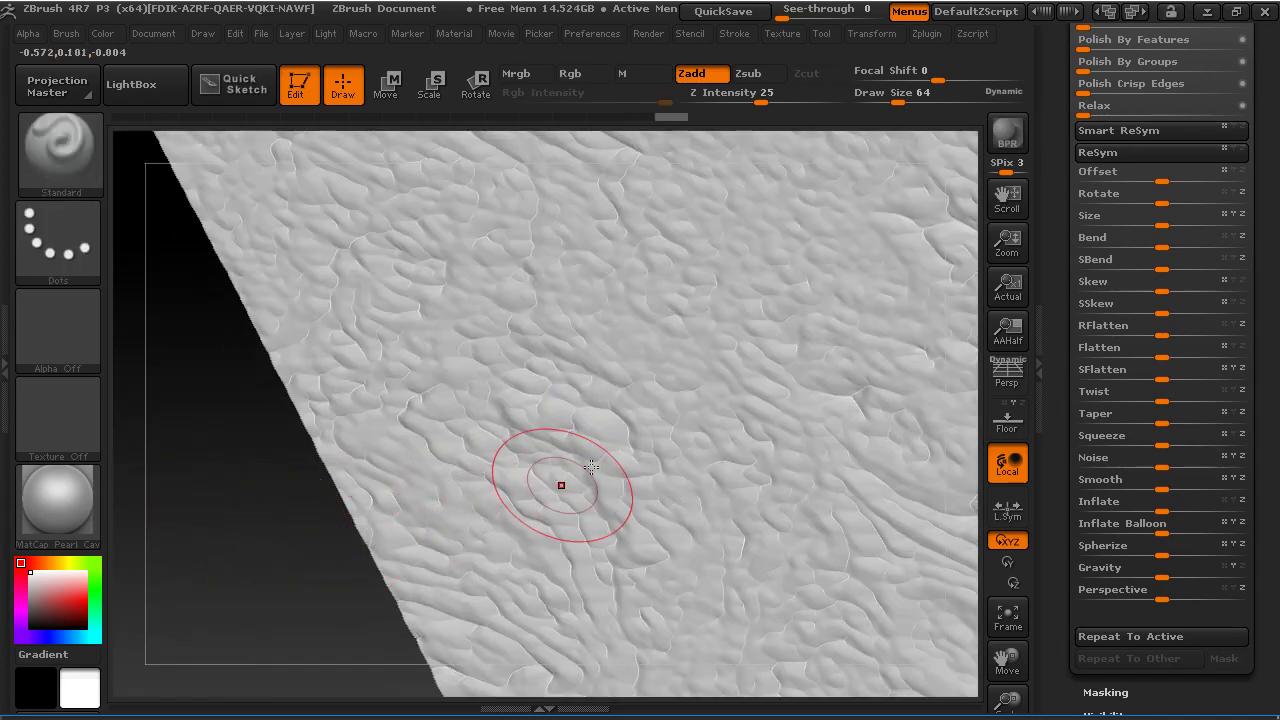
Rotate and zoom in close on the inflated surface bumps
{"action": "mouse_move", "coordinate": [629, 439]}
{"action": "right_mouse_down"}
{"action": "mouse_move", "coordinate": [457, 434]}
{"action": "mouse_move", "coordinate": [960, 562]}
{"action": "mouse_move", "coordinate": [583, 451]}
{"action": "mouse_move", "coordinate": [554, 482]}
{"action": "mouse_move", "coordinate": [523, 486]}
{"action": "mouse_move", "coordinate": [600, 491]}
{"action": "mouse_move", "coordinate": [537, 474]}
{"action": "mouse_move", "coordinate": [540, 400]}
{"action": "mouse_move", "coordinate": [543, 509]}
{"action": "mouse_move", "coordinate": [583, 486]}
{"action": "mouse_move", "coordinate": [614, 488]}
{"action": "mouse_move", "coordinate": [621, 470]}
{"action": "right_mouse_up"}
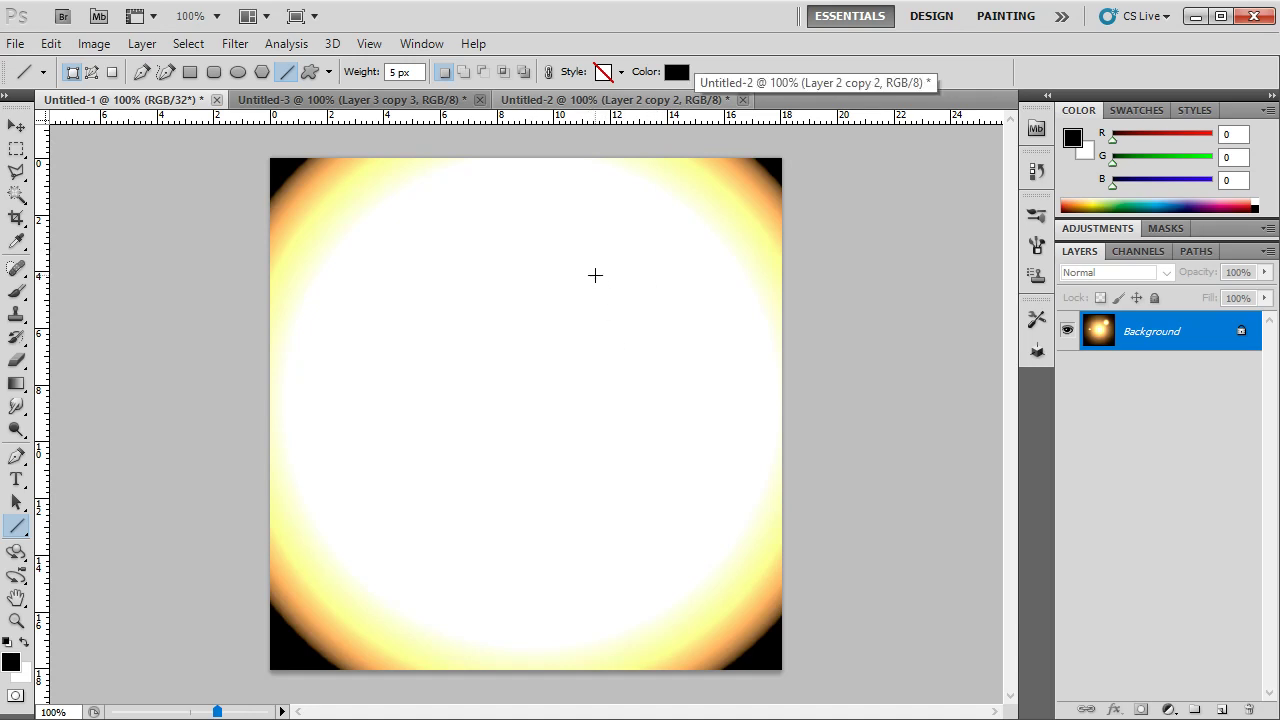
In Untitled-2, hide Layer 2 copy 2 and show the taller Layer 2 spike silhouette
{"action": "left_click", "coordinate": [599, 103]}
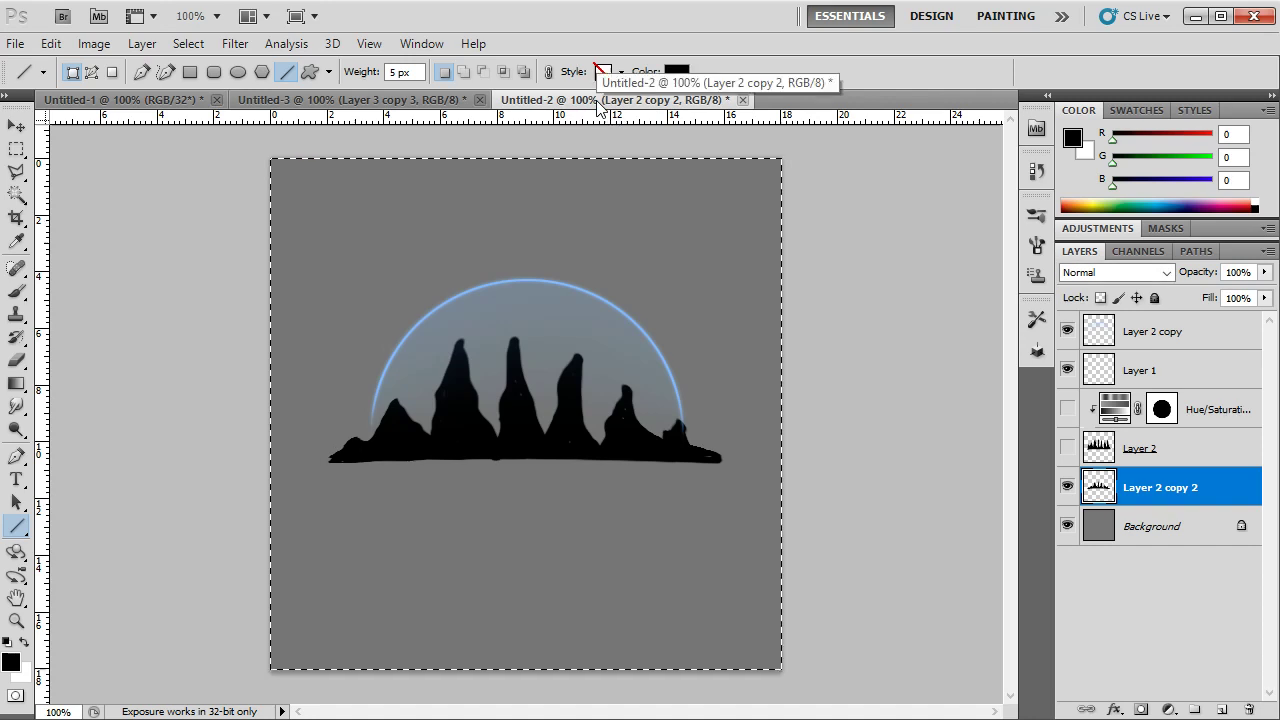
{"action": "left_click", "coordinate": [1067, 487]}
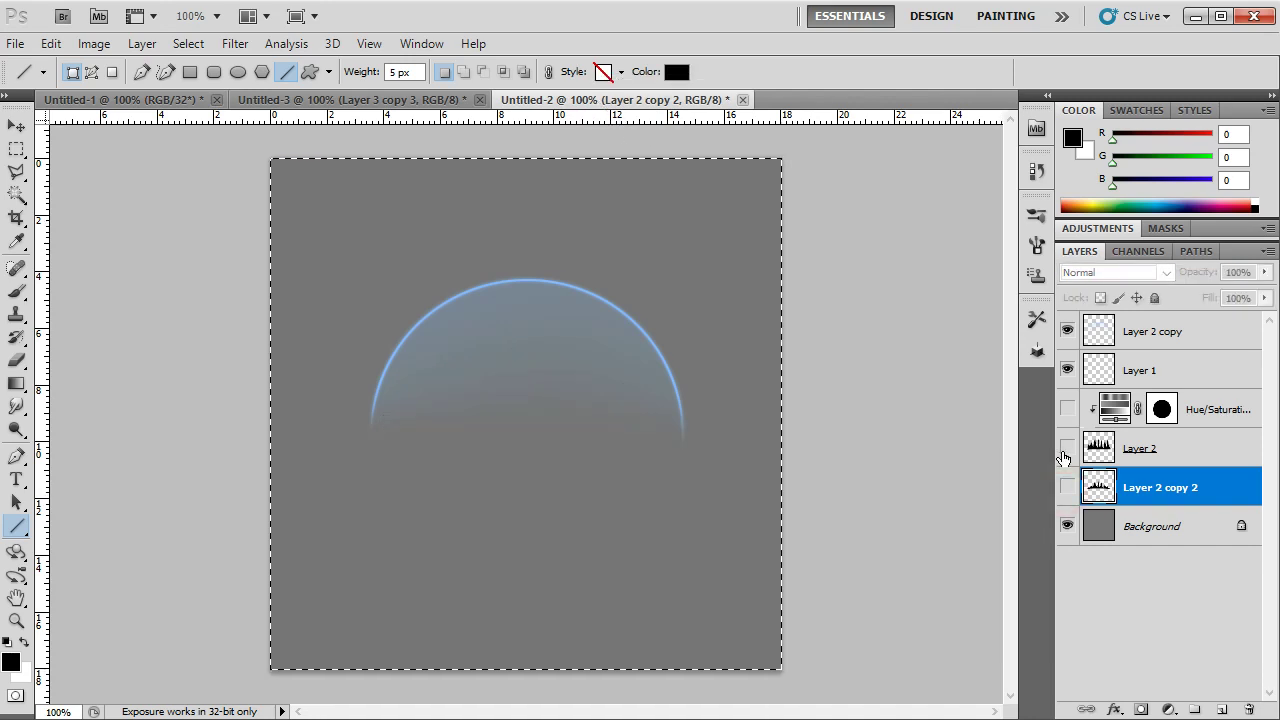
{"action": "left_click", "coordinate": [1067, 449]}
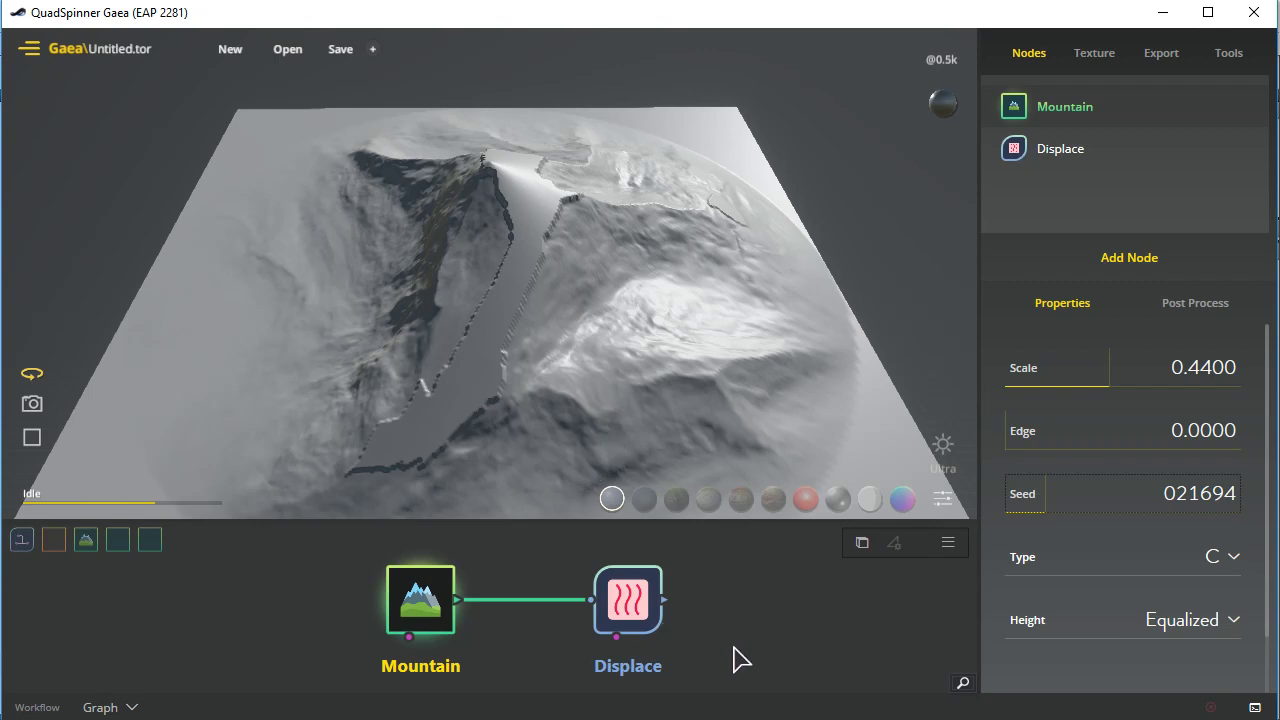
Add a Voronoi node to the graph and raise its Scale to about 0.54
{"action": "right_click_drag", "start_coordinate": [805, 597], "coordinate": [746, 549]}
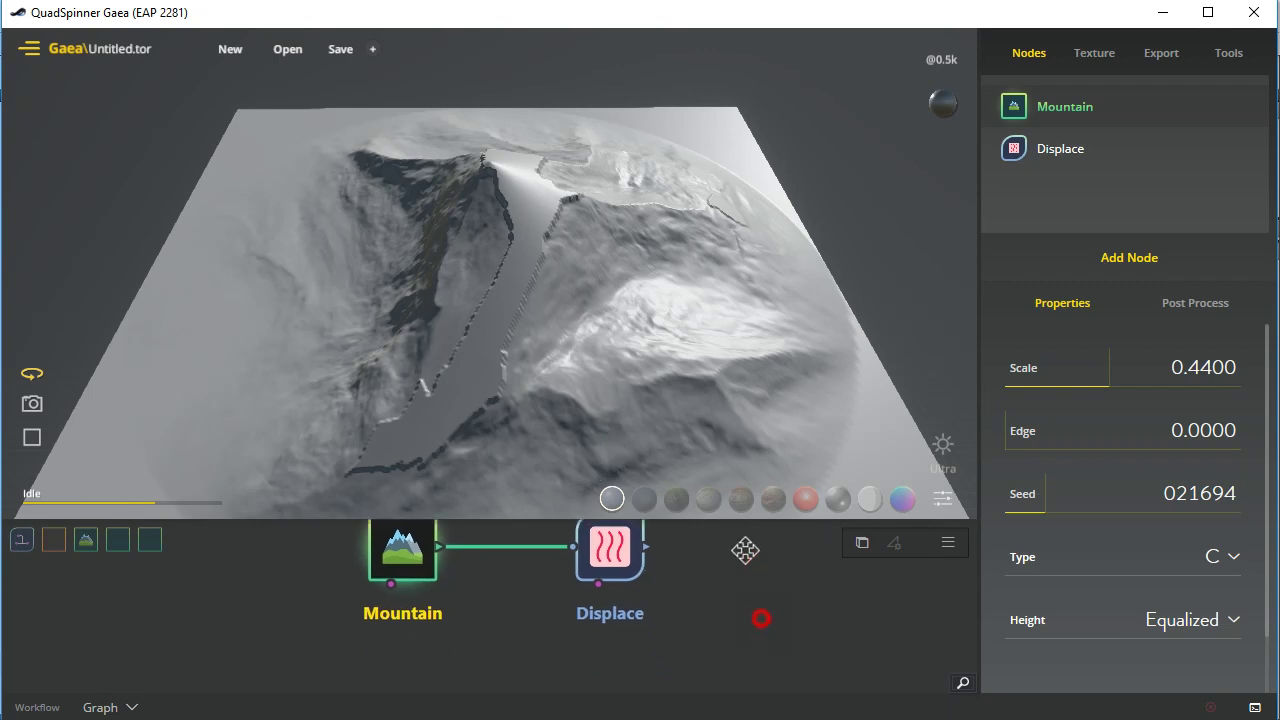
{"action": "left_click", "coordinate": [398, 618]}
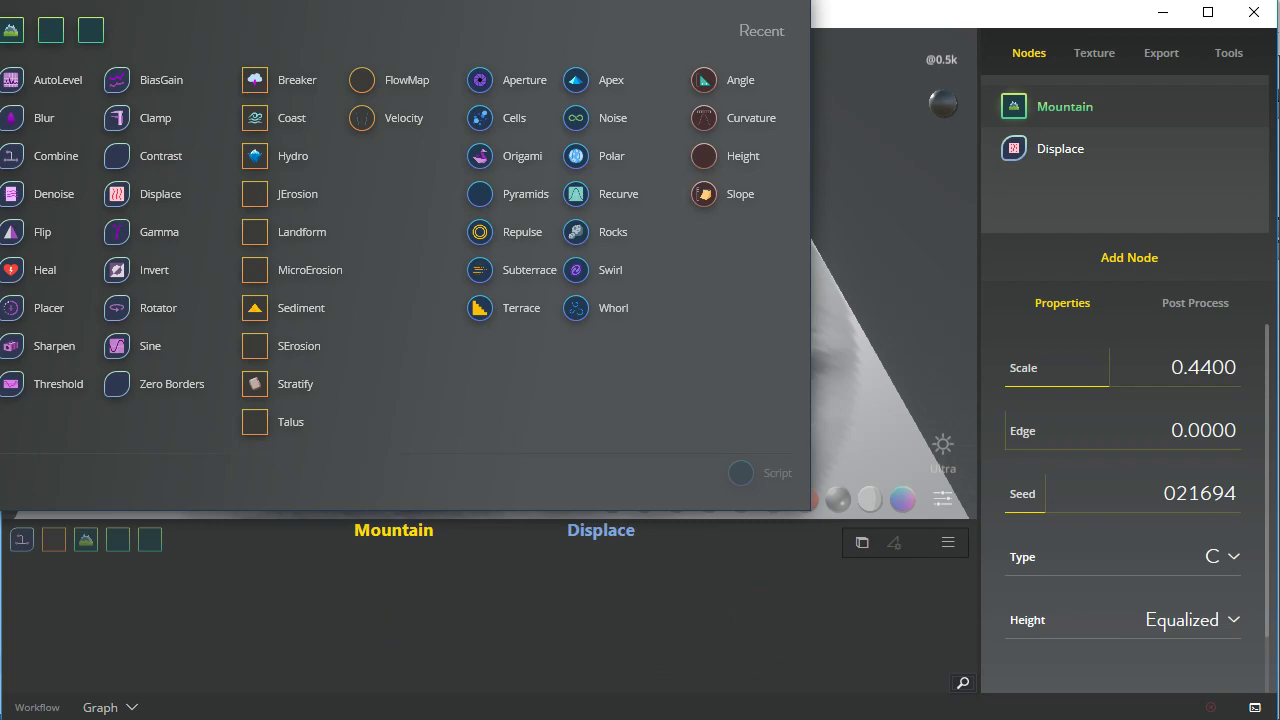
{"action": "left_click_drag", "start_coordinate": [51, 29], "coordinate": [408, 641]}
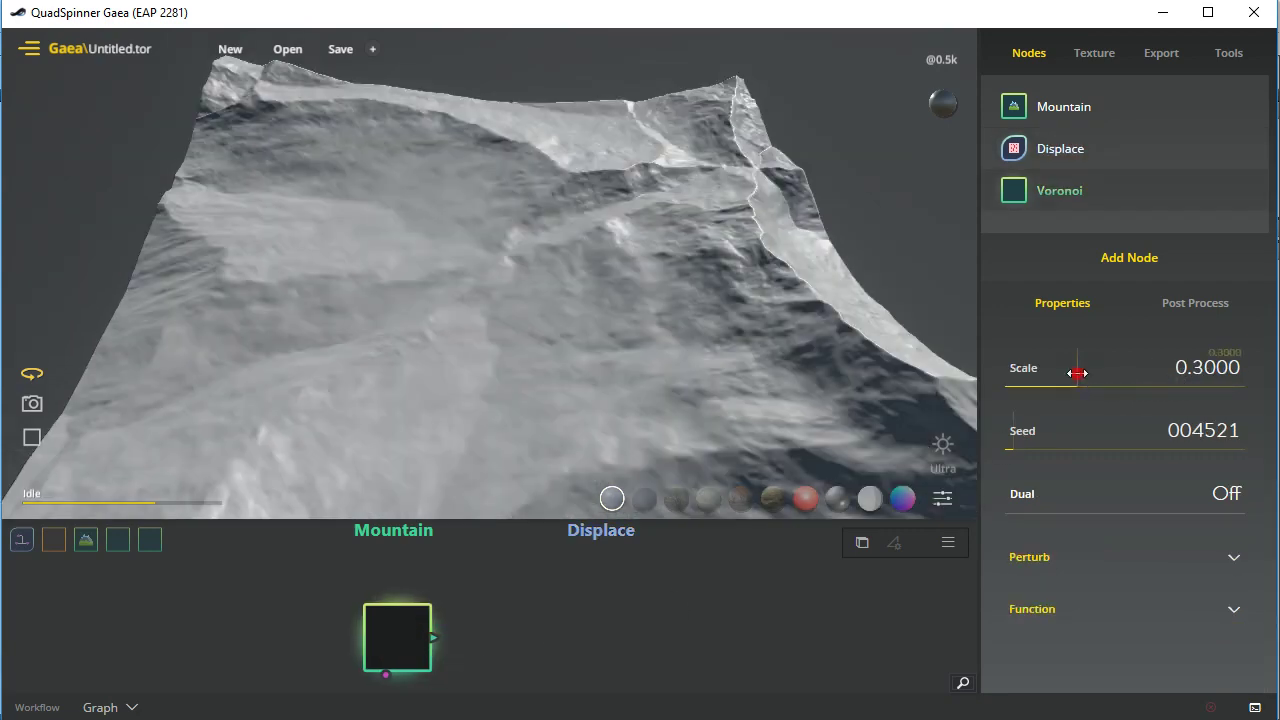
{"action": "left_click_drag", "start_coordinate": [1077, 373], "coordinate": [1152, 373]}
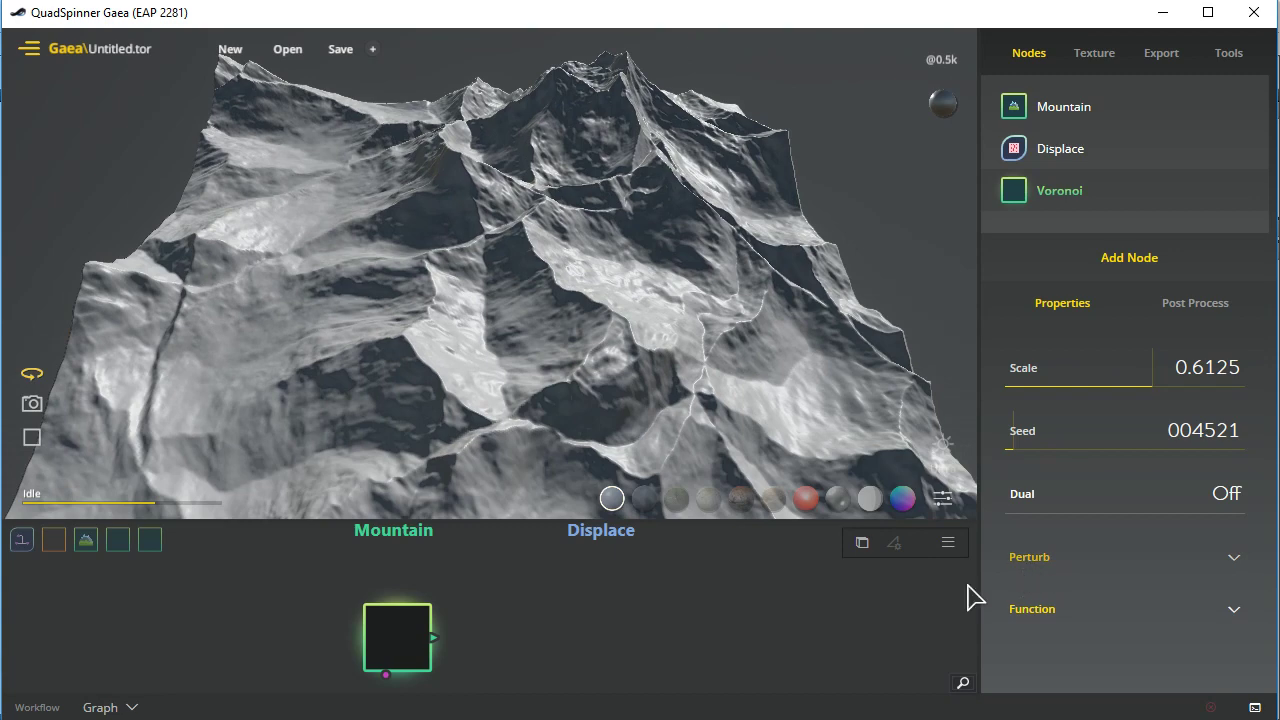
Add a Zero Borders node and feed the Voronoi output into it
{"action": "right_click", "coordinate": [531, 626]}
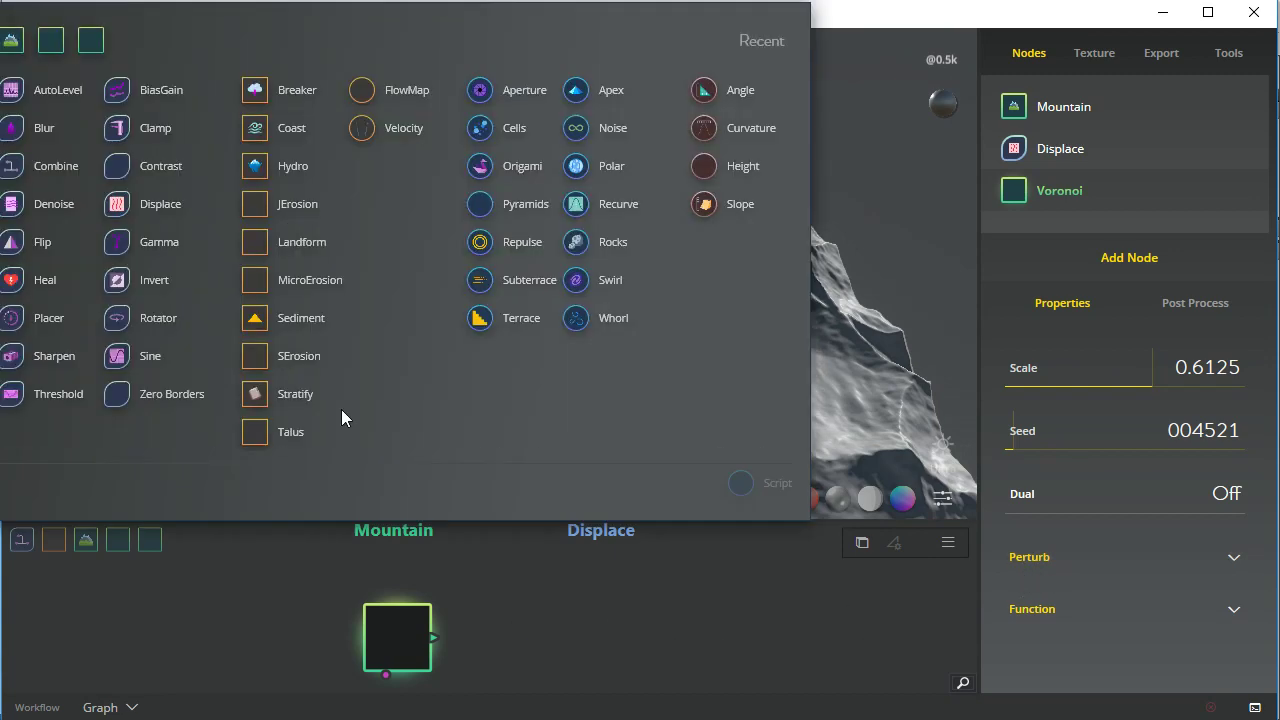
{"action": "left_click", "coordinate": [185, 395]}
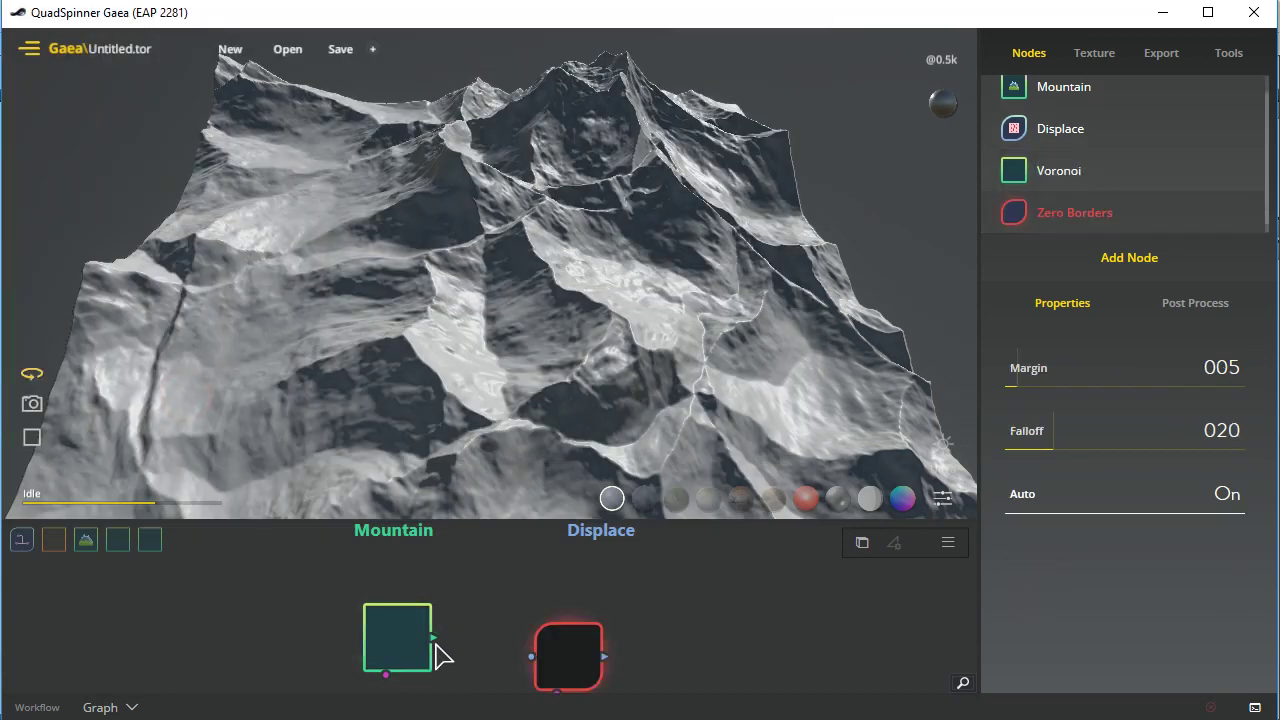
{"action": "left_click_drag", "start_coordinate": [433, 637], "coordinate": [540, 654]}
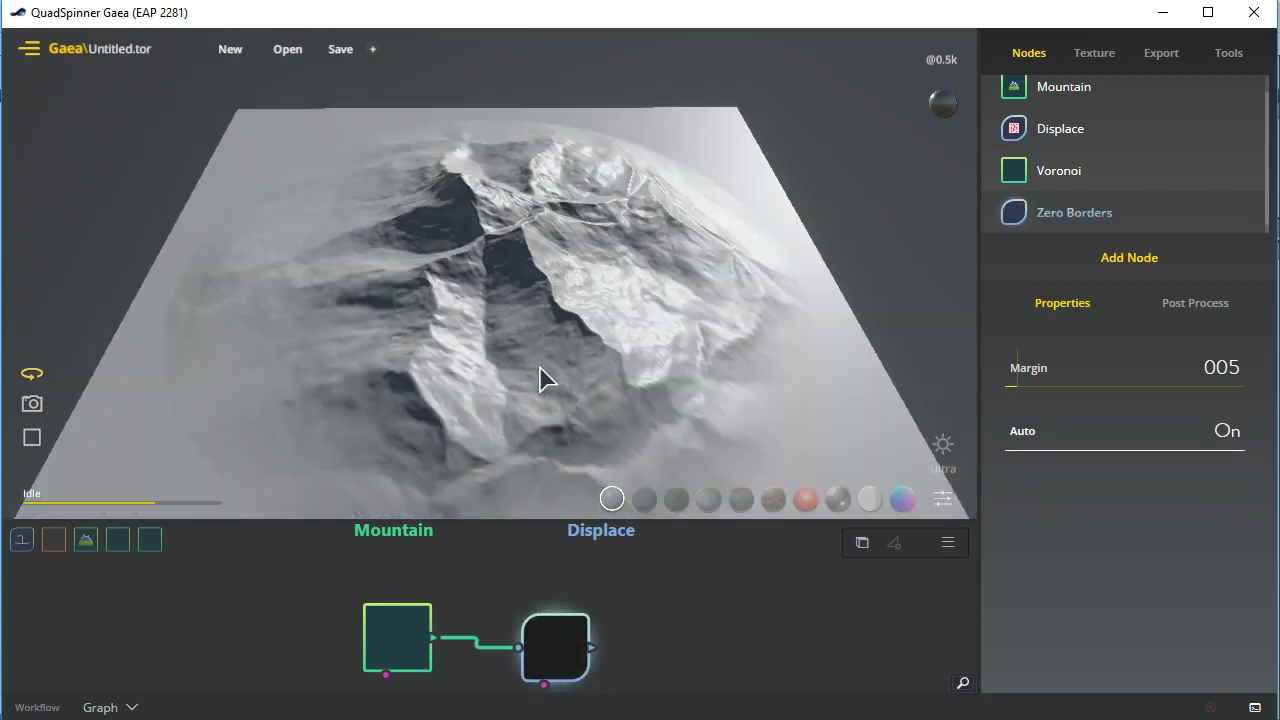
Orbit the terrain and compare the Voronoi preview with the Zero Borders result
{"action": "left_click", "coordinate": [466, 368]}
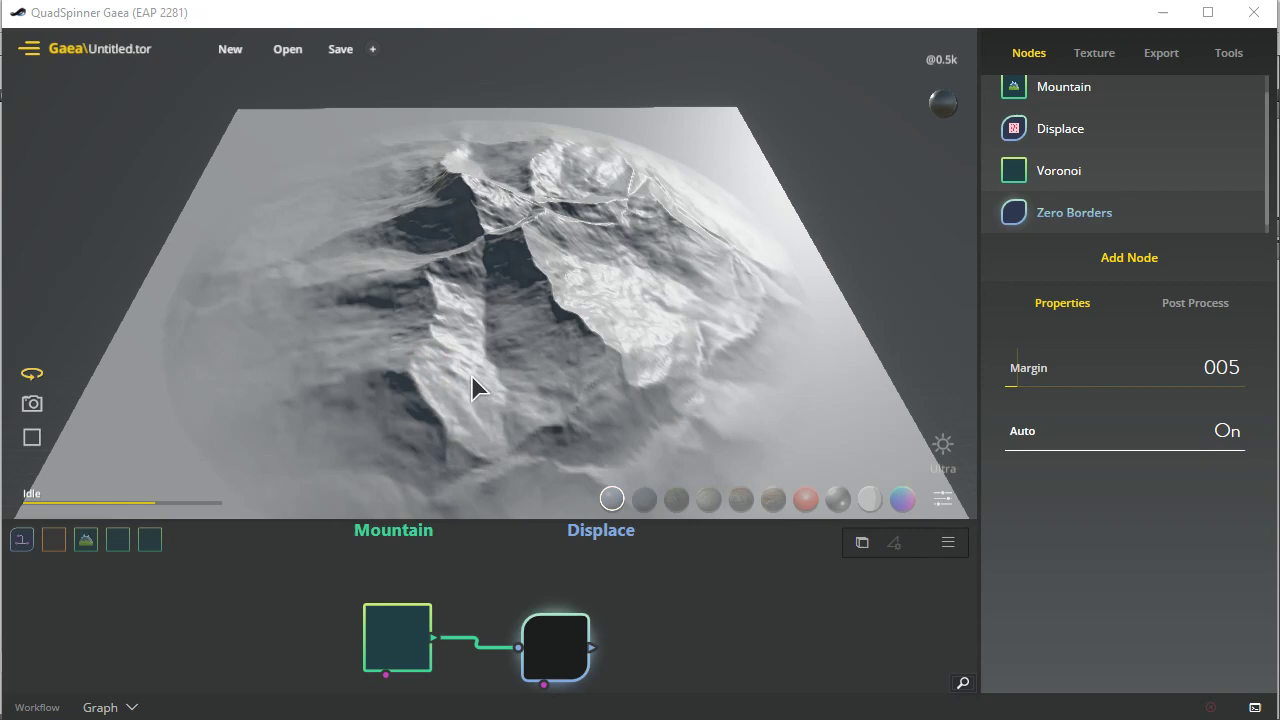
{"action": "left_click_drag", "start_coordinate": [440, 372], "coordinate": [516, 448]}
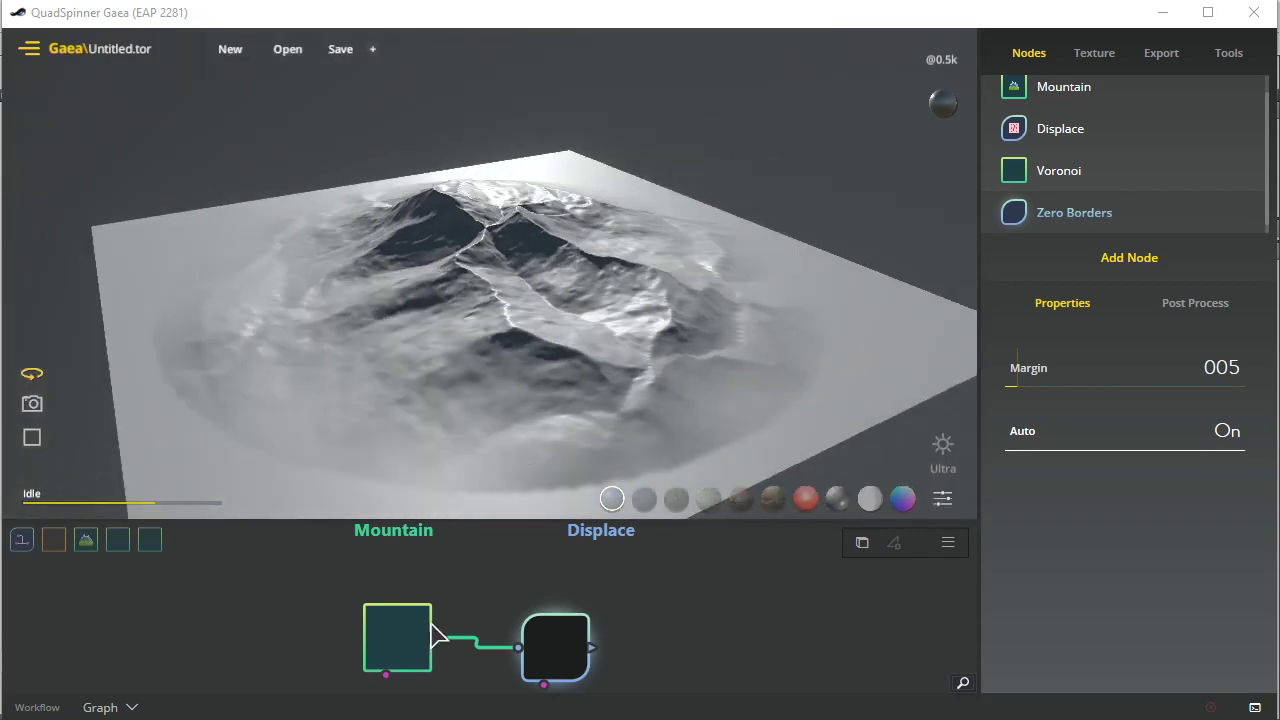
{"action": "left_click", "coordinate": [402, 645]}
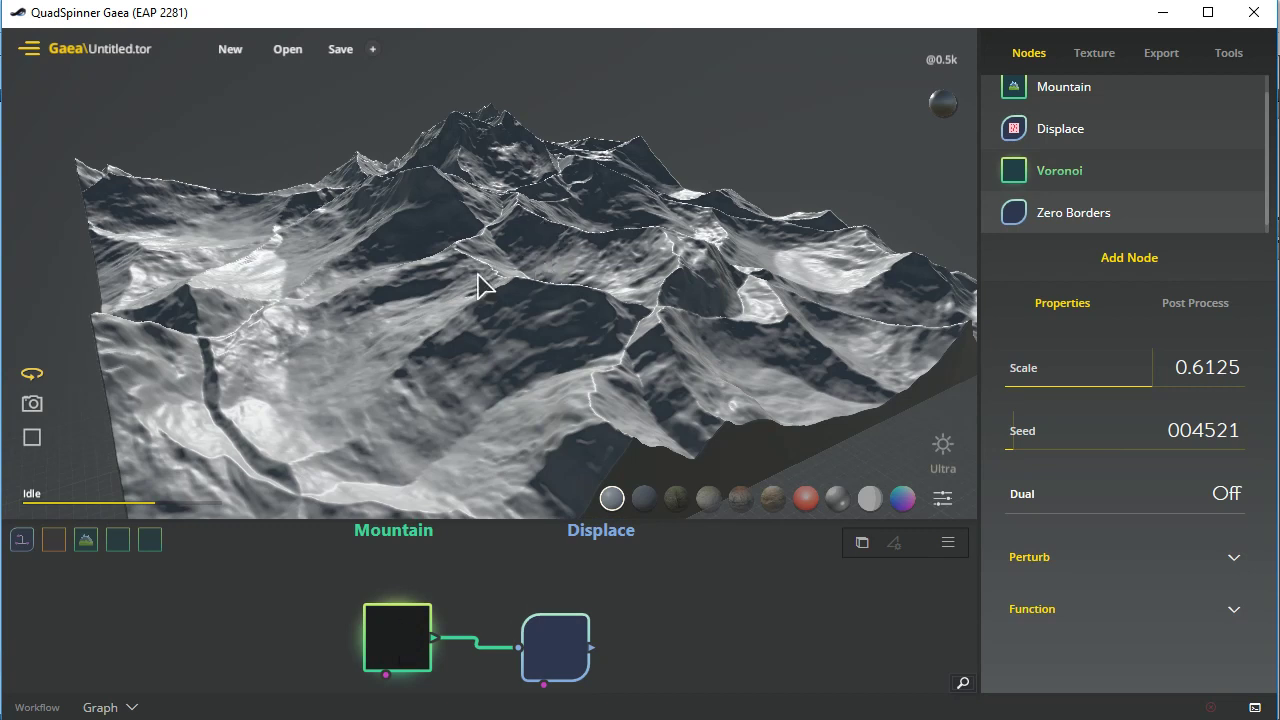
{"action": "left_click", "coordinate": [550, 648]}
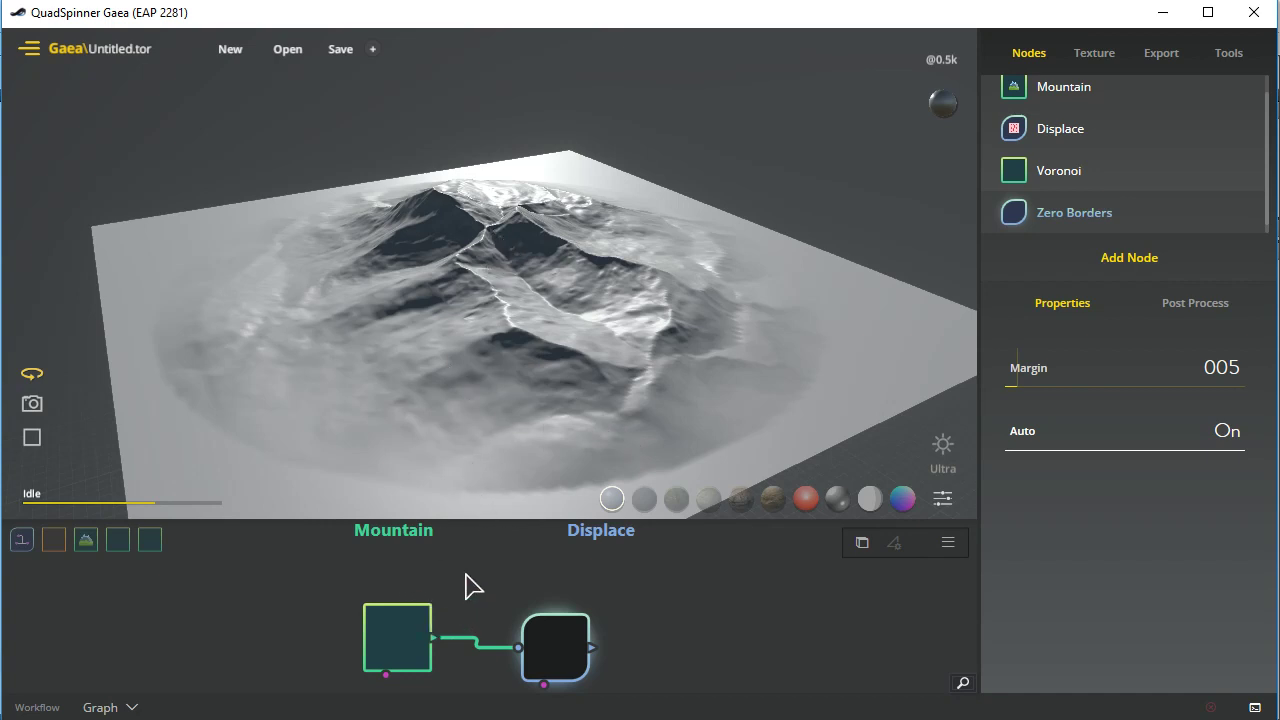
Compare the Mountain and Zero Borders previews, finishing on the Mountain node's terrain
{"action": "scroll", "coordinate": [651, 609], "scroll_direction": "up", "scroll_amount": 3}
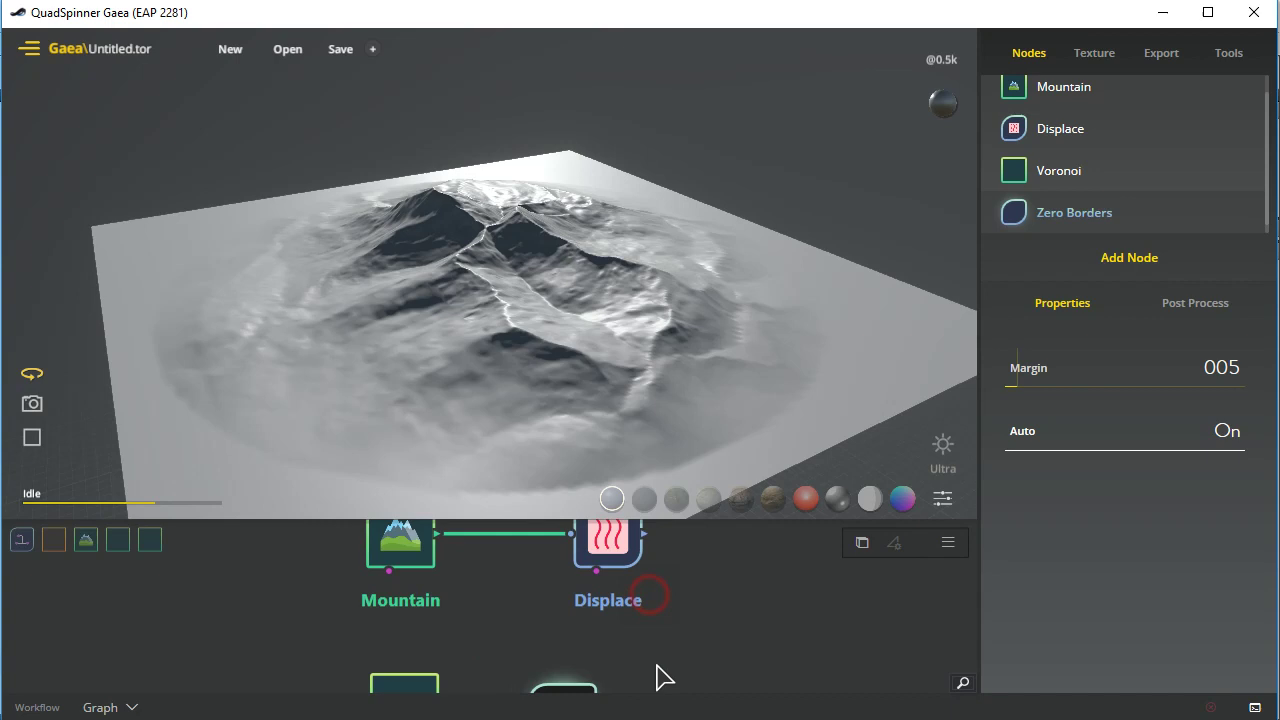
{"action": "left_click", "coordinate": [410, 622]}
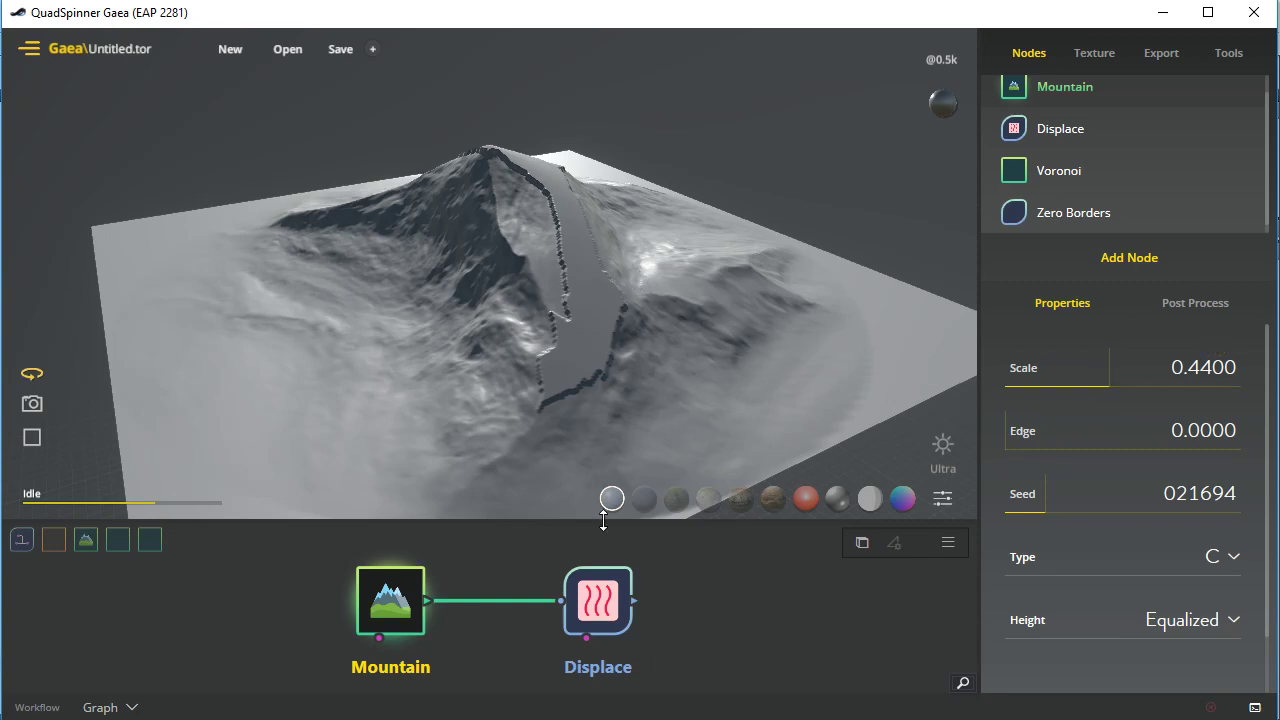
{"action": "scroll", "coordinate": [723, 680], "scroll_direction": "down", "scroll_amount": 3}
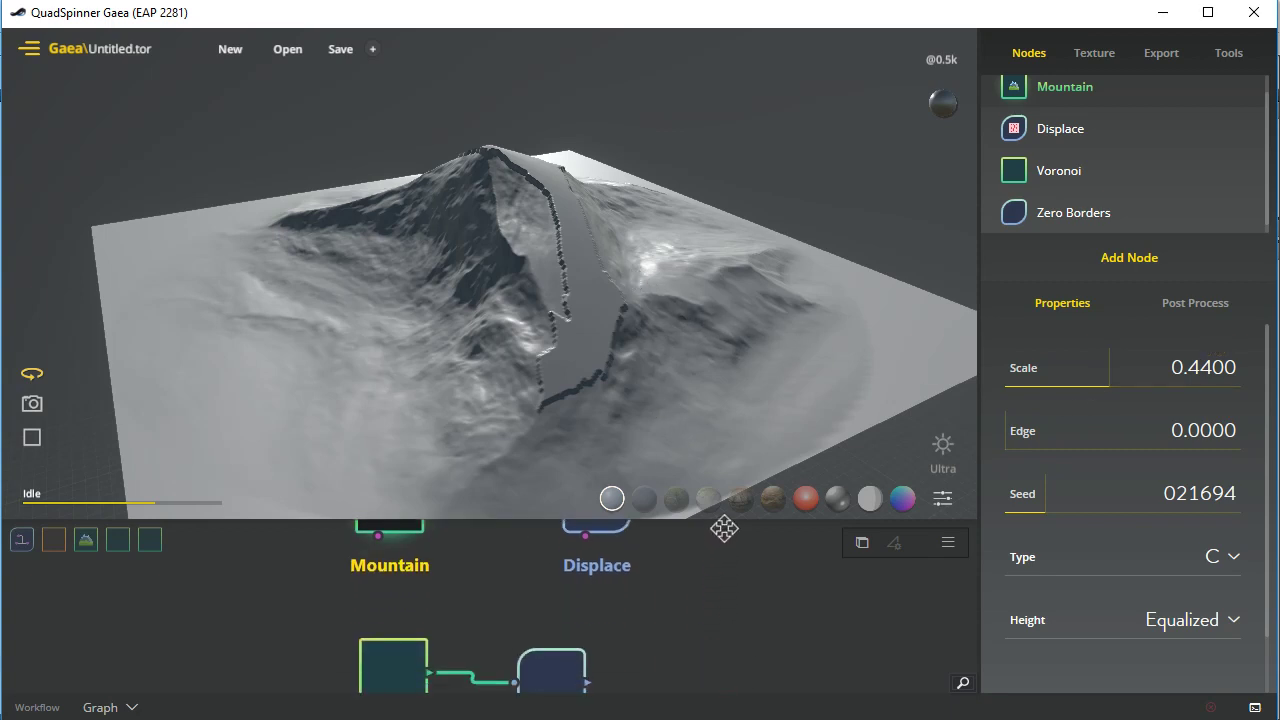
{"action": "left_click", "coordinate": [540, 630]}
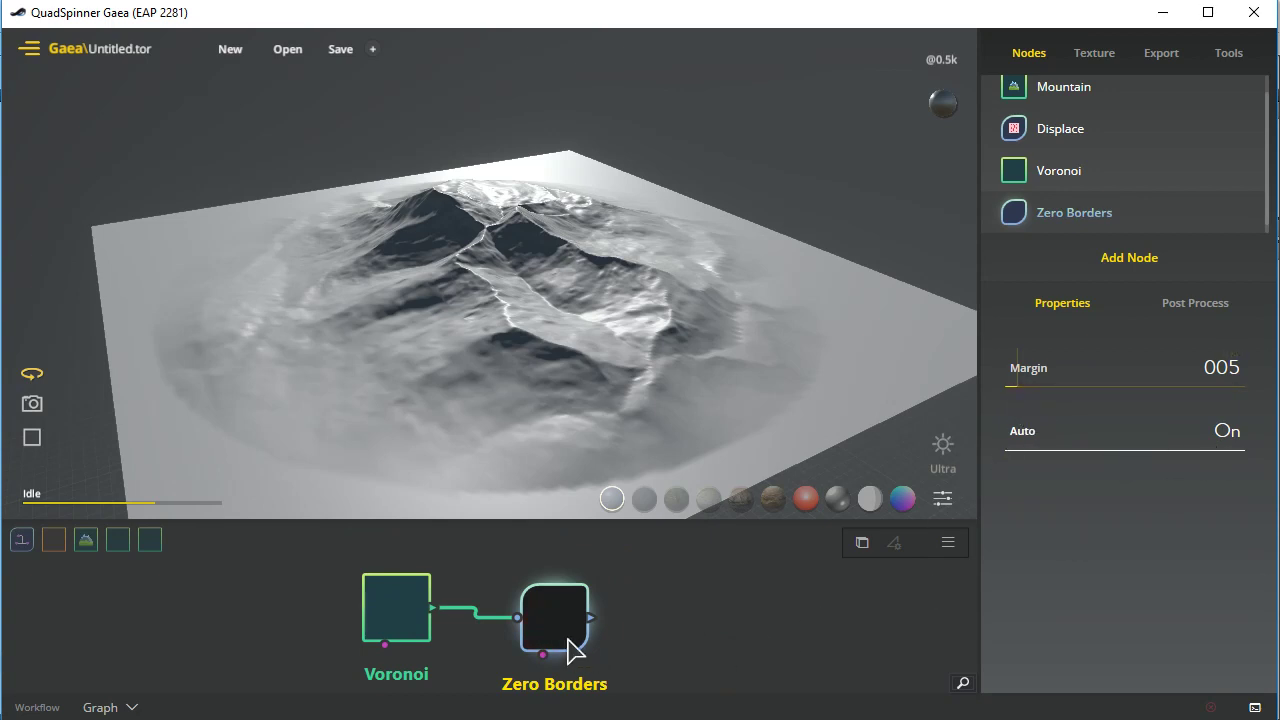
{"action": "scroll", "coordinate": [740, 630], "scroll_direction": "up", "scroll_amount": 3}
{"action": "left_click_drag", "start_coordinate": [750, 632], "coordinate": [760, 671]}
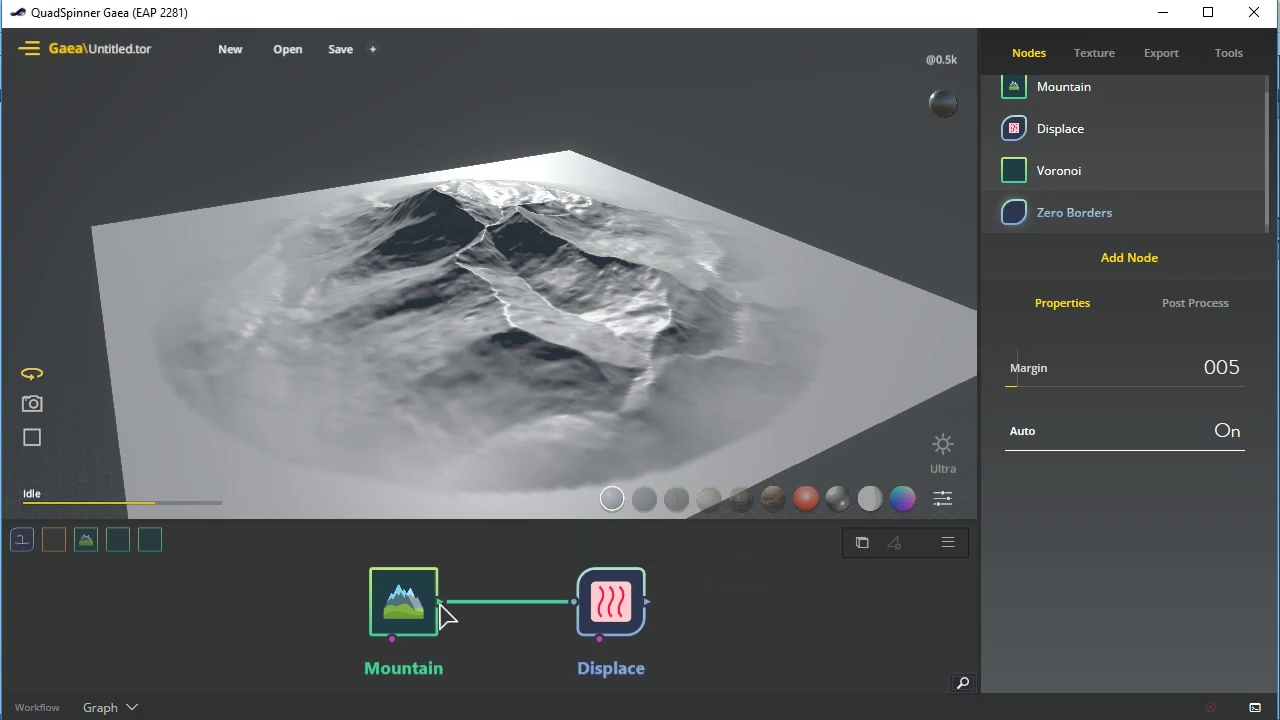
{"action": "left_click", "coordinate": [430, 607]}
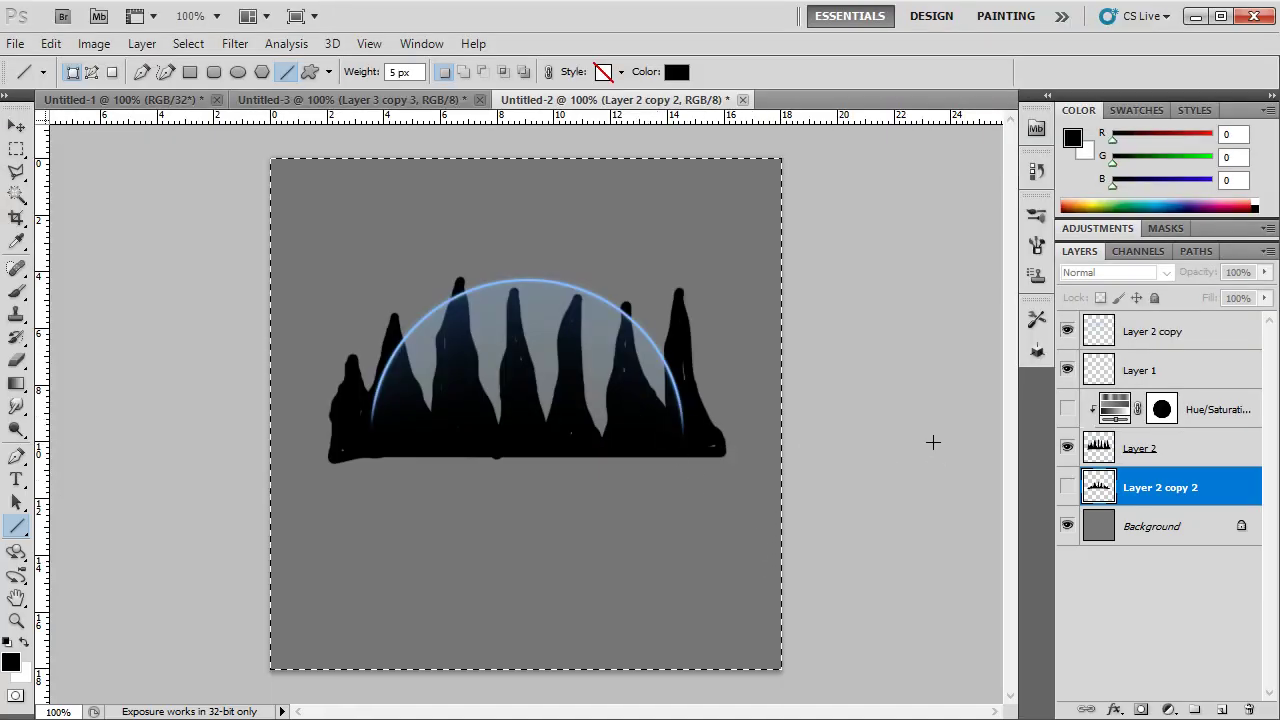
Show both spike silhouette layers and the Hue/Saturation blue tint, then deselect
{"action": "left_click", "coordinate": [1068, 448]}
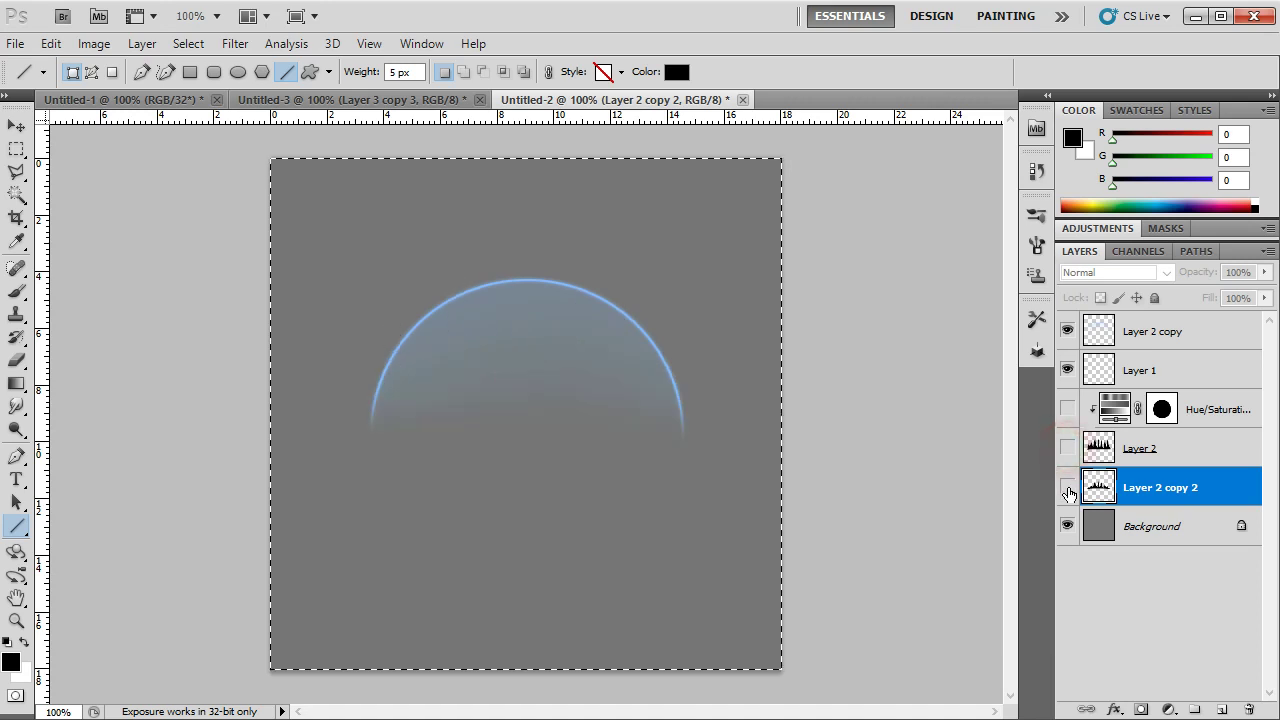
{"action": "left_click", "coordinate": [1068, 487]}
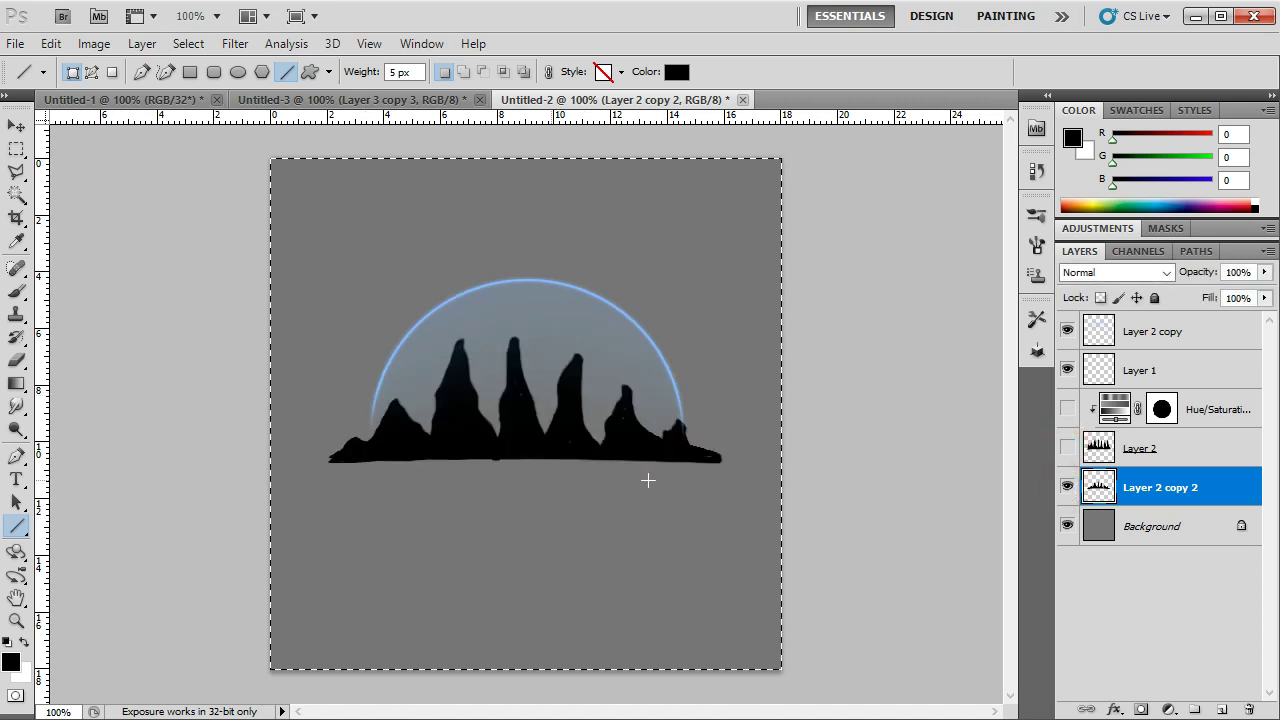
{"action": "left_click", "coordinate": [1067, 448]}
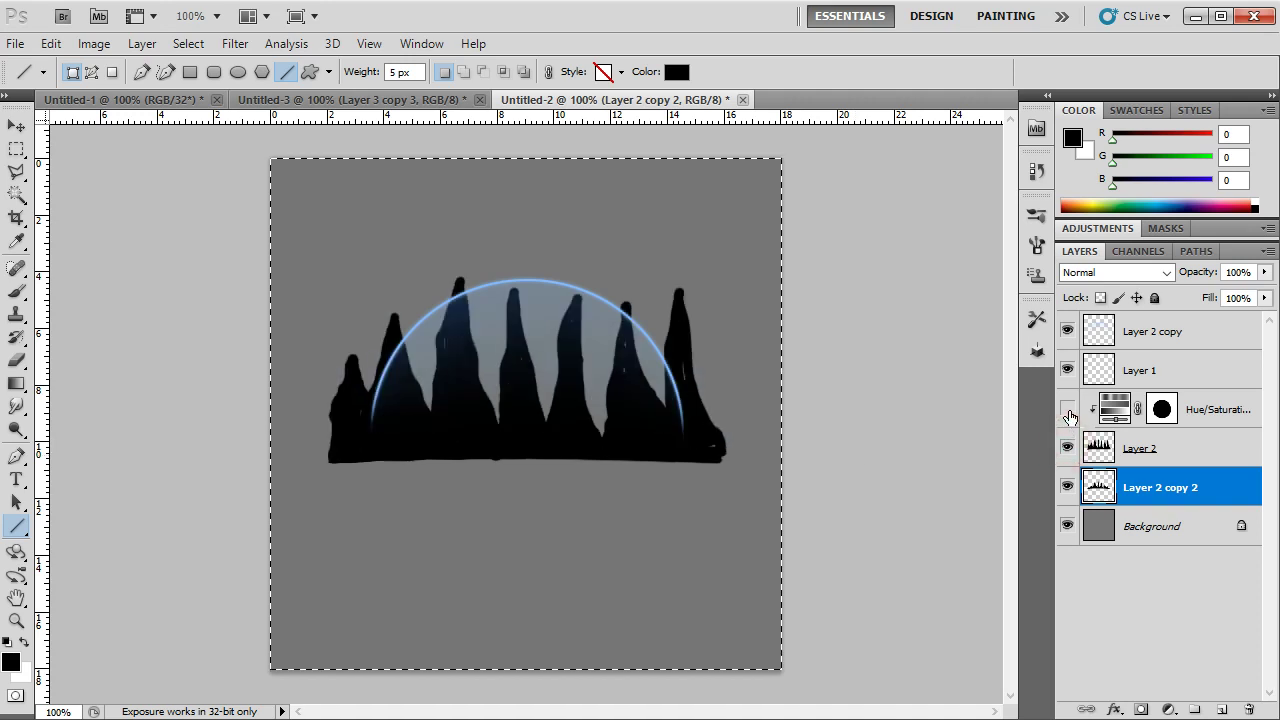
{"action": "left_click", "coordinate": [1067, 409]}
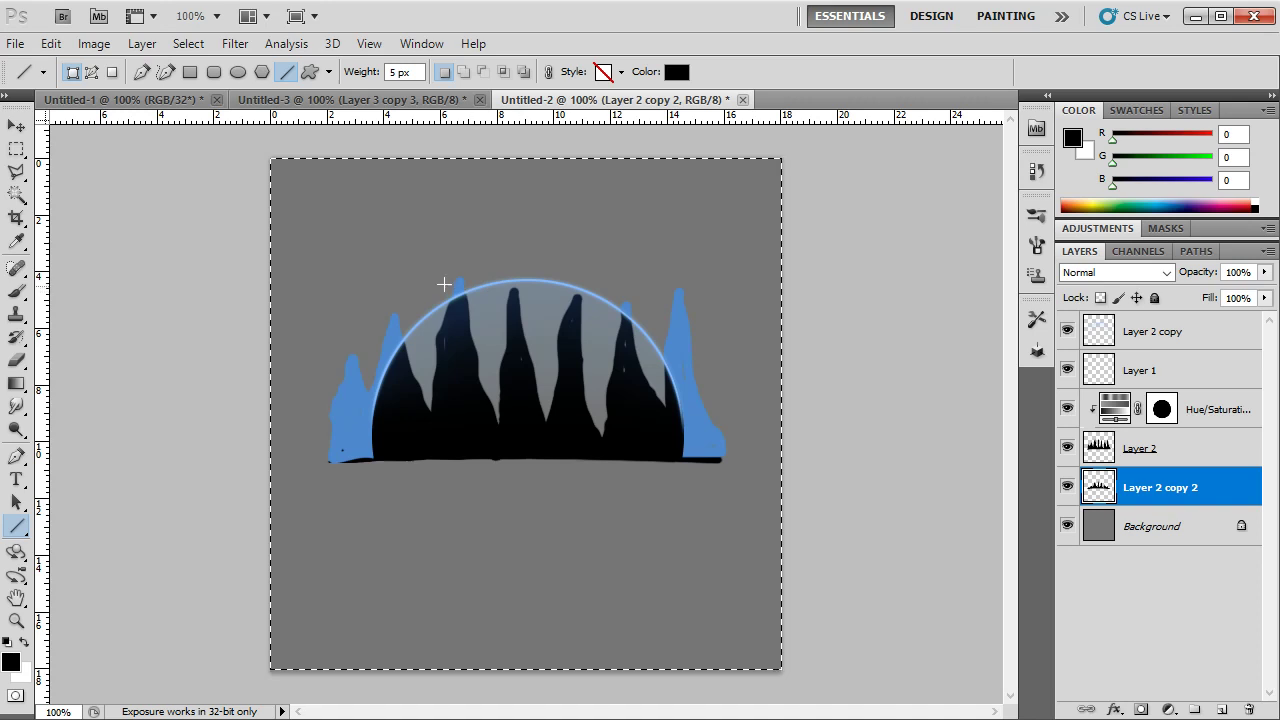
{"action": "key", "text": "ctrl+d"}
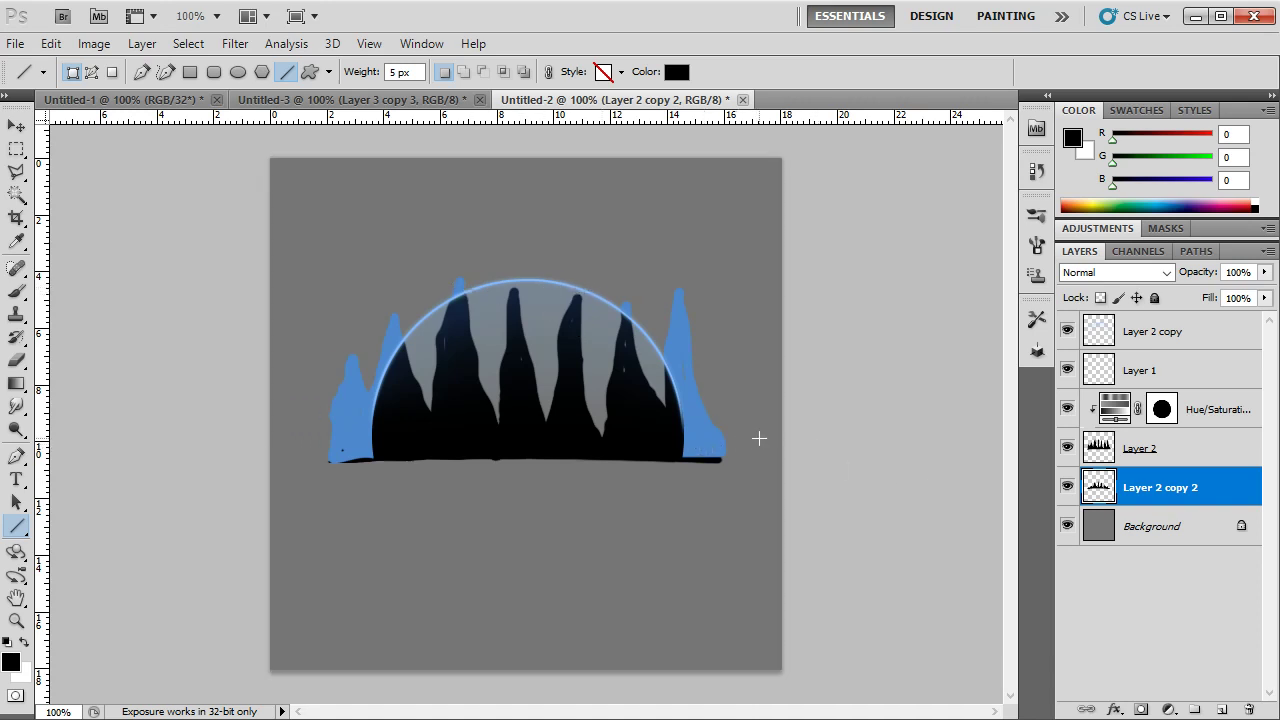
Add a new layer above the Hue/Saturation layer and set the foreground colour to bright green
{"action": "left_click", "coordinate": [1208, 409]}
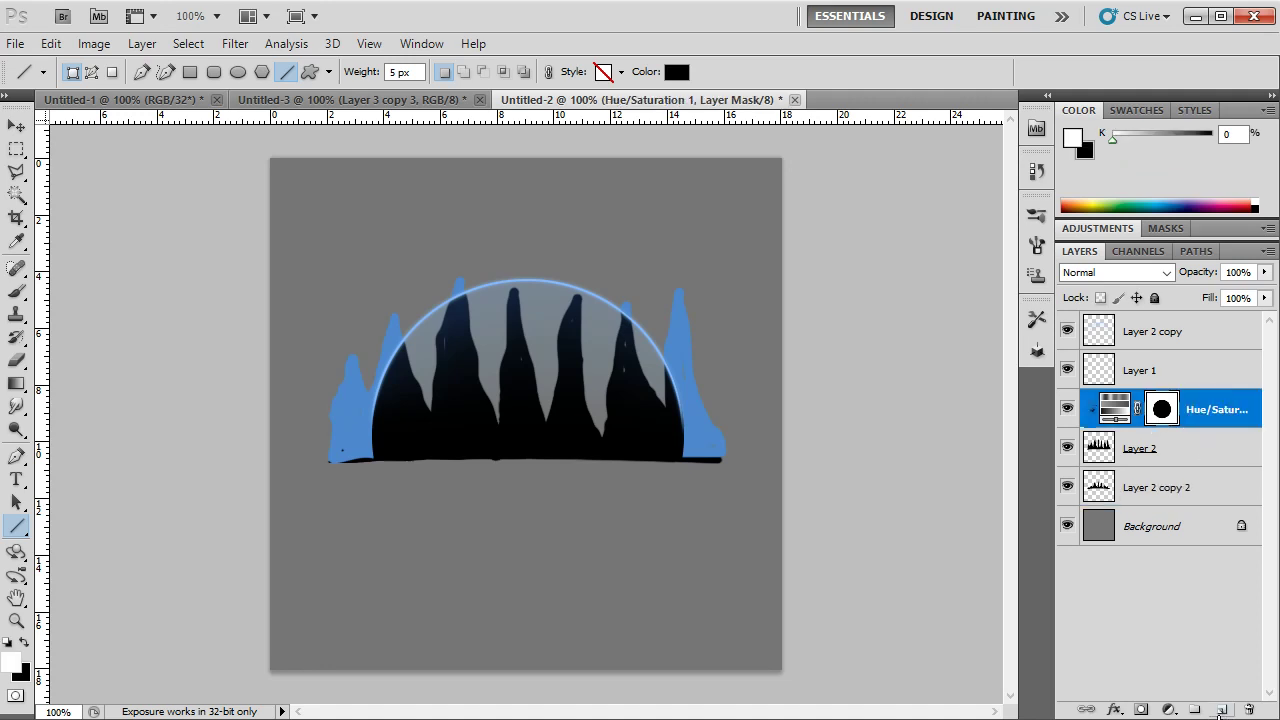
{"action": "left_click", "coordinate": [1220, 709]}
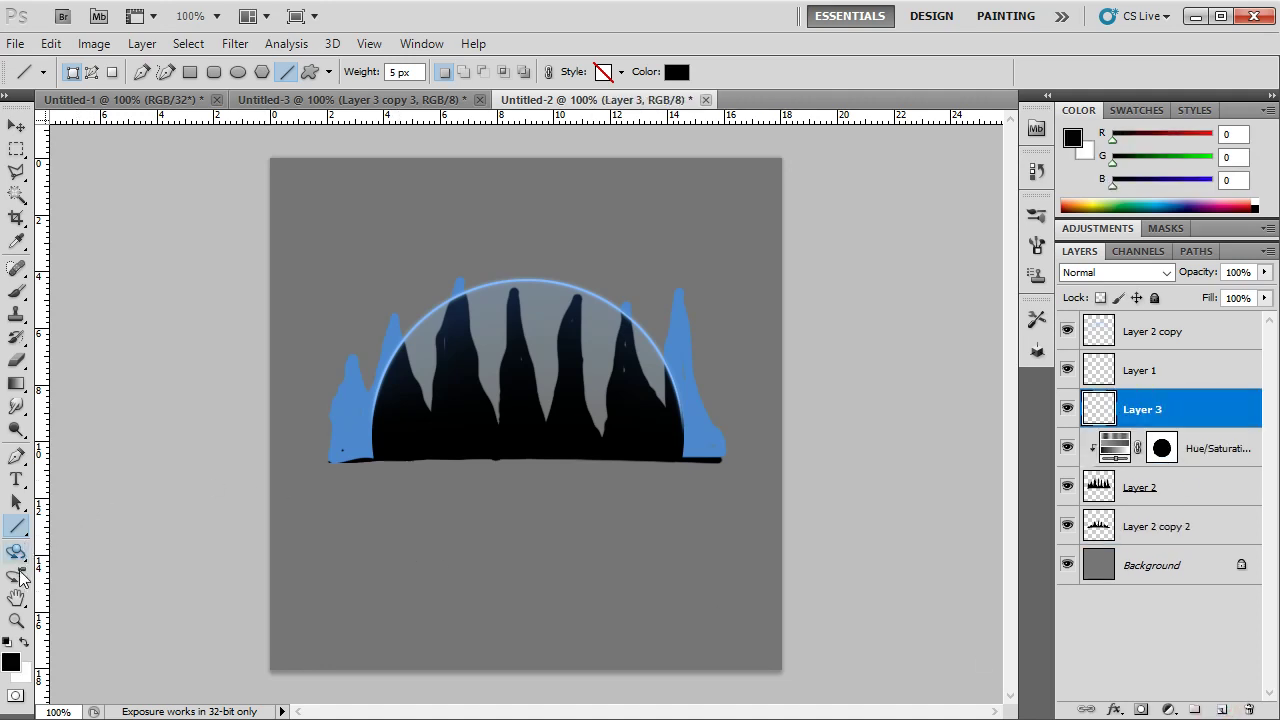
{"action": "left_click", "coordinate": [11, 663]}
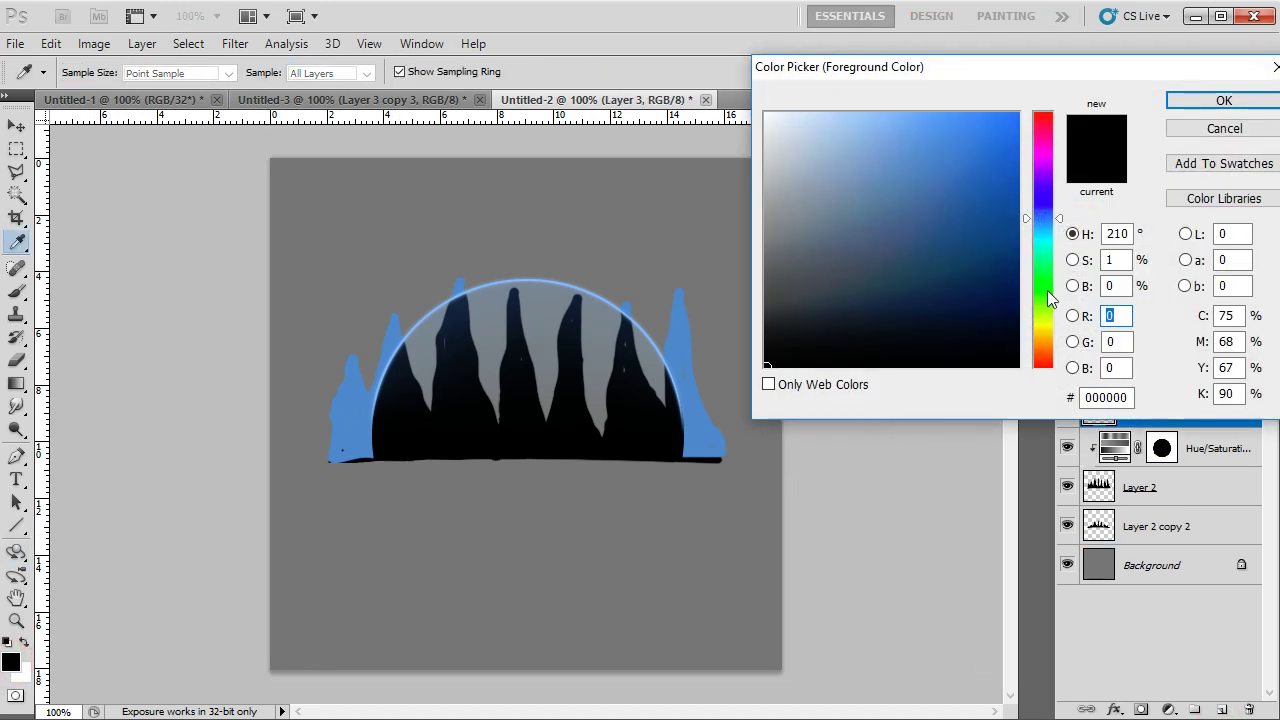
{"action": "left_click", "coordinate": [1048, 290]}
{"action": "left_click", "coordinate": [966, 157]}
{"action": "left_click", "coordinate": [986, 124]}
{"action": "left_click", "coordinate": [1212, 100]}
Draw a horizontal green line at the dome's top and shift it right across the dome
{"action": "key", "text": "u"}
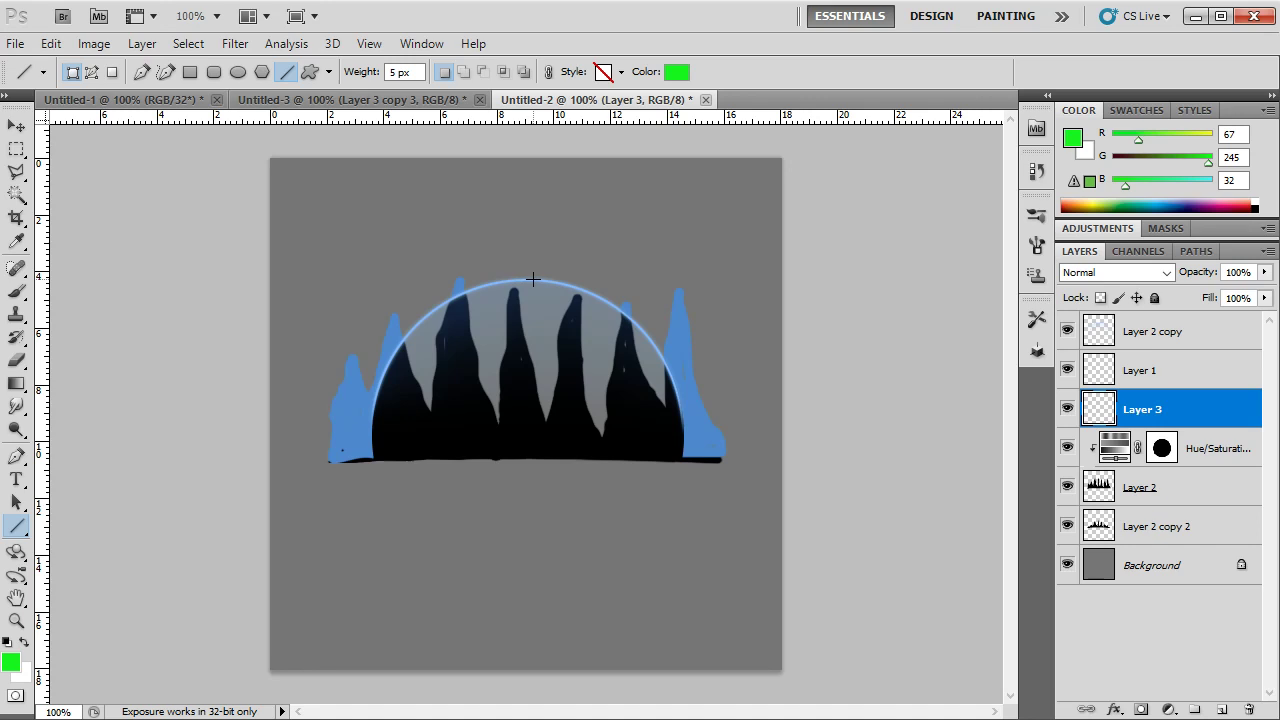
{"action": "left_click_drag", "start_coordinate": [533, 279], "coordinate": [198, 280]}
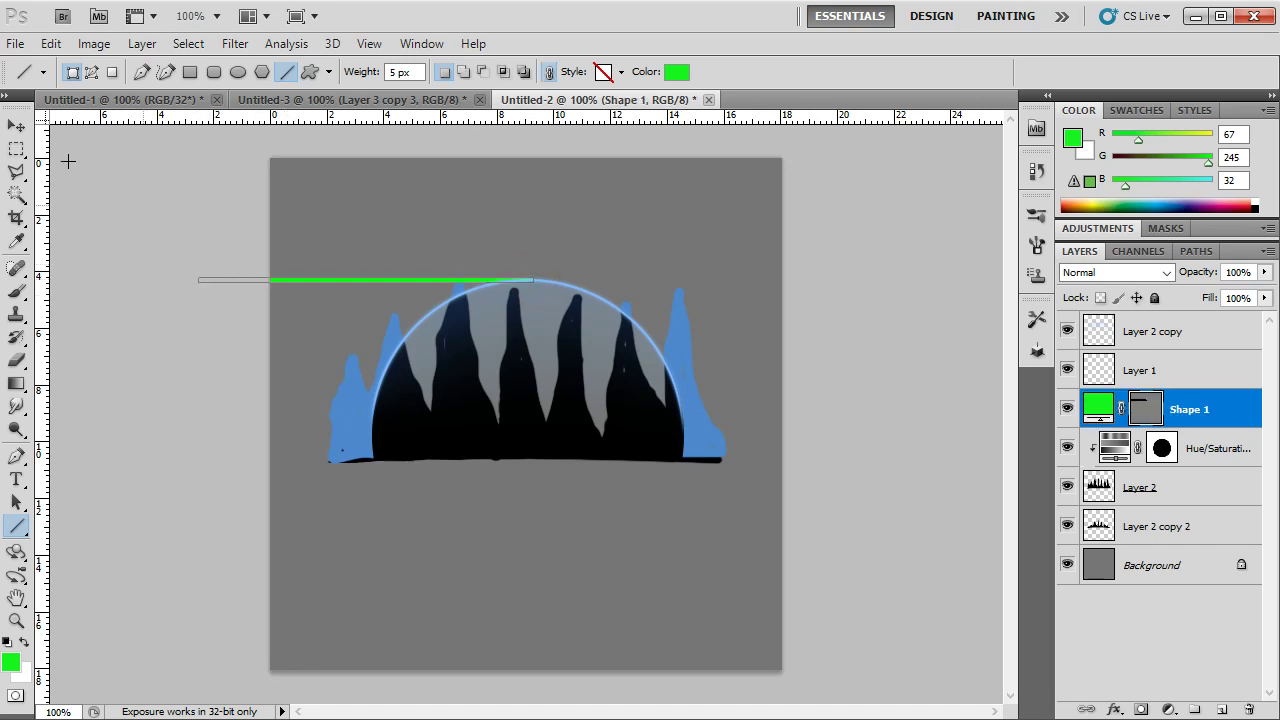
{"action": "left_click", "coordinate": [22, 126]}
{"action": "left_click_drag", "start_coordinate": [280, 332], "coordinate": [436, 346]}
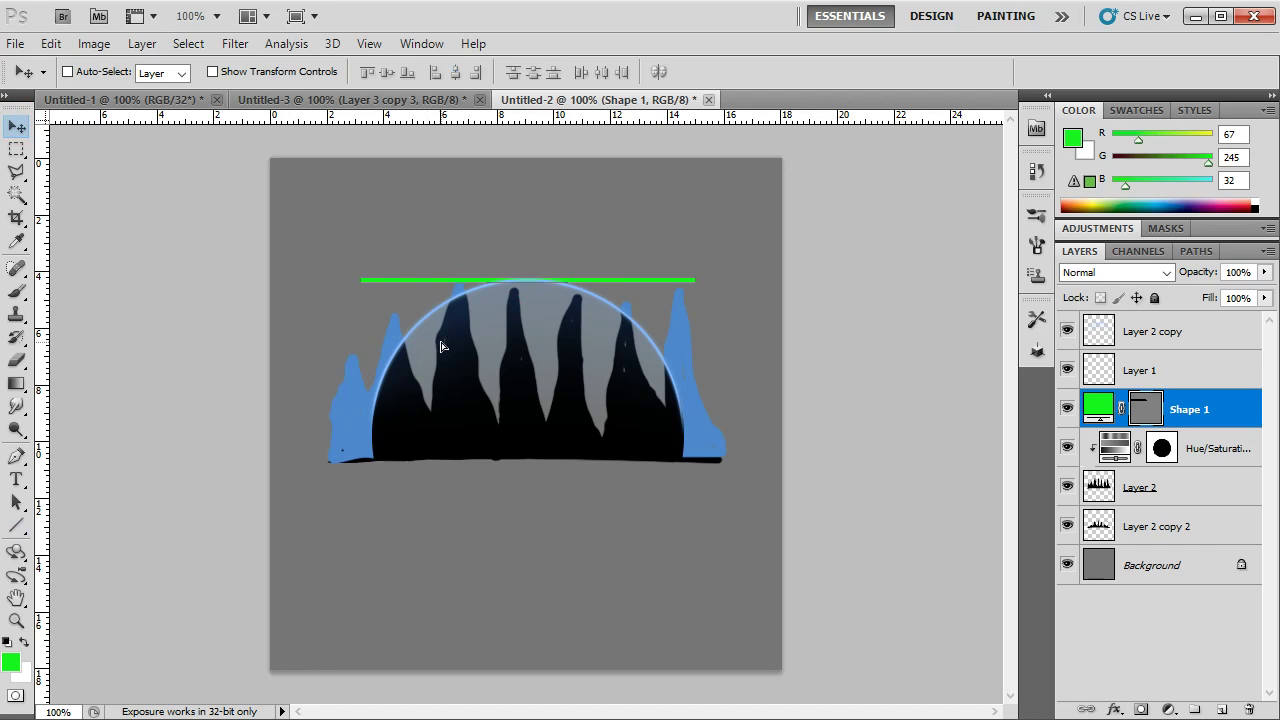
Raise the blue-tinted Layer 2 spikes about 10 px
{"action": "left_click", "coordinate": [1130, 487]}
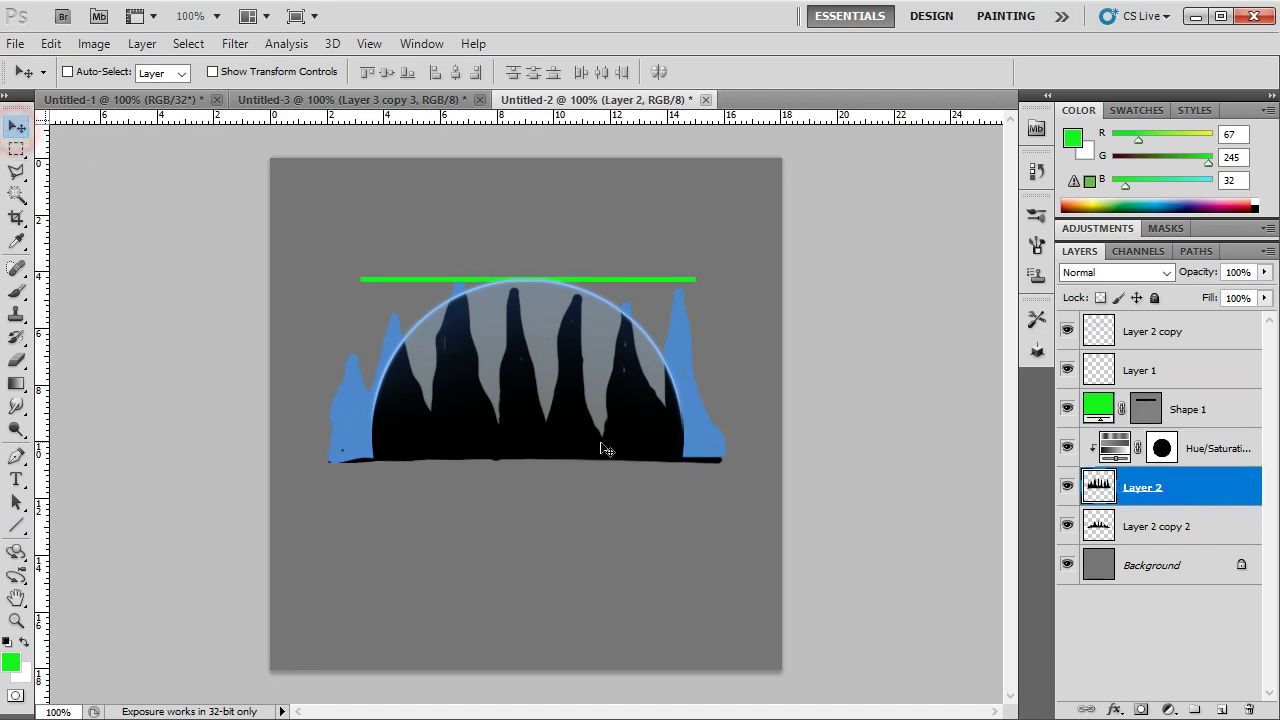
{"action": "left_click_drag", "start_coordinate": [509, 423], "coordinate": [514, 413]}
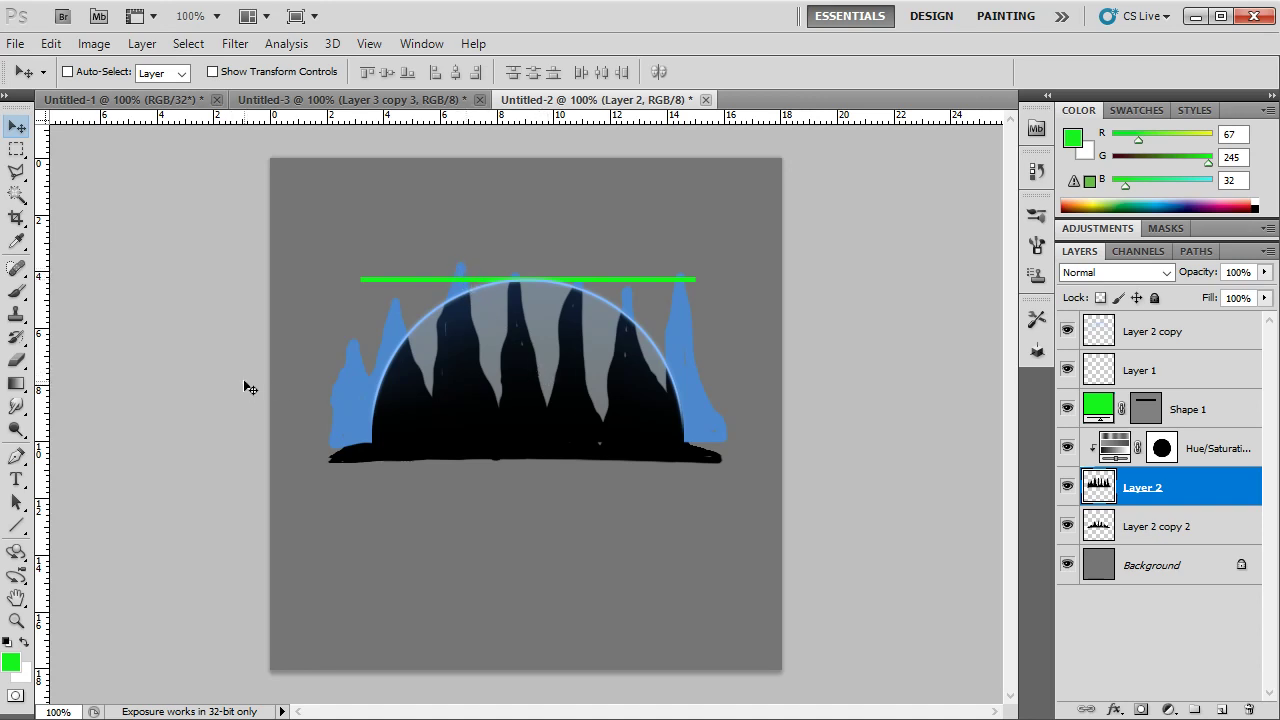
{"action": "left_click", "coordinate": [16, 149]}
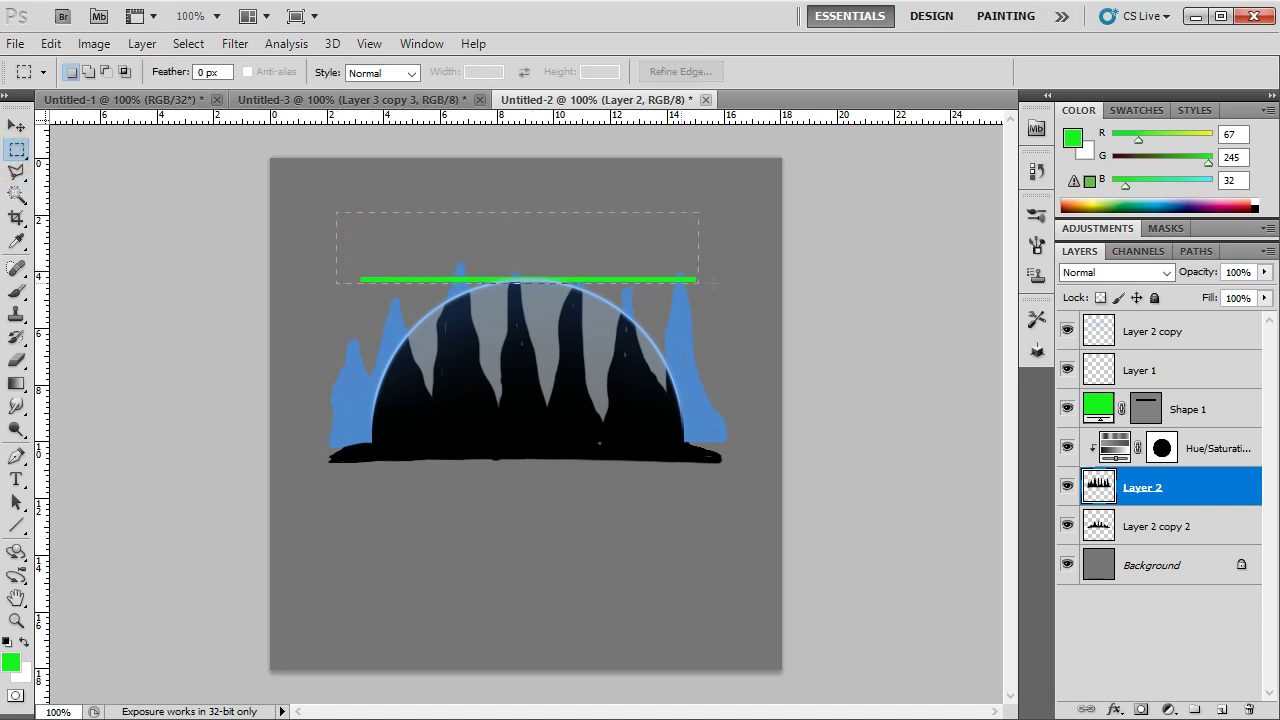
Select the area above the green line, hide Layer 2, and choose a hard round Eraser
{"action": "left_click_drag", "start_coordinate": [728, 279], "coordinate": [729, 280]}
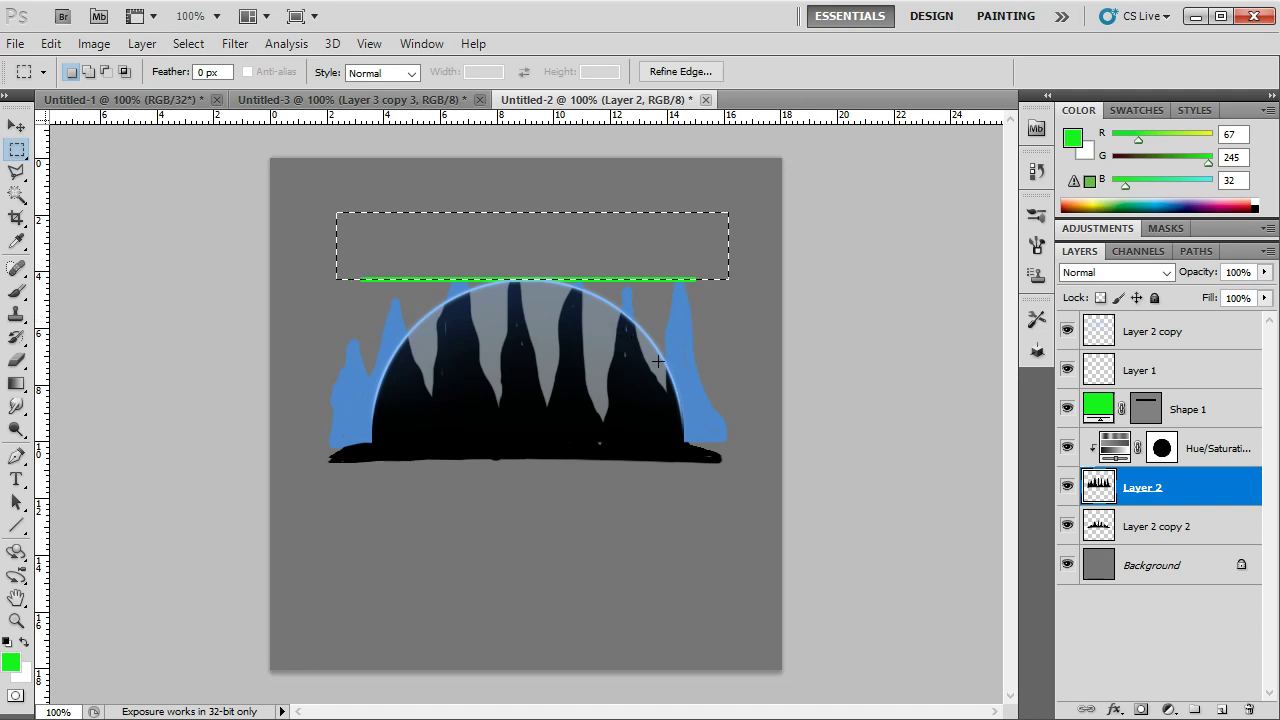
{"action": "left_click", "coordinate": [1067, 487]}
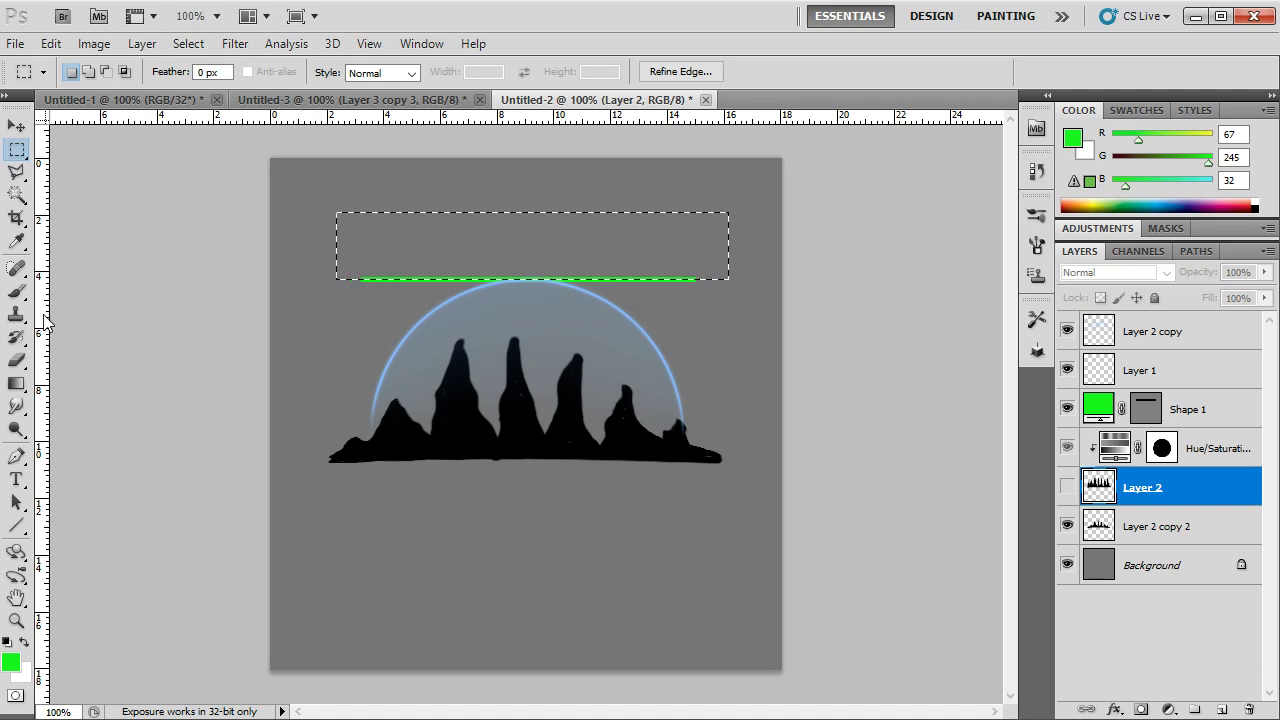
{"action": "left_click", "coordinate": [16, 360]}
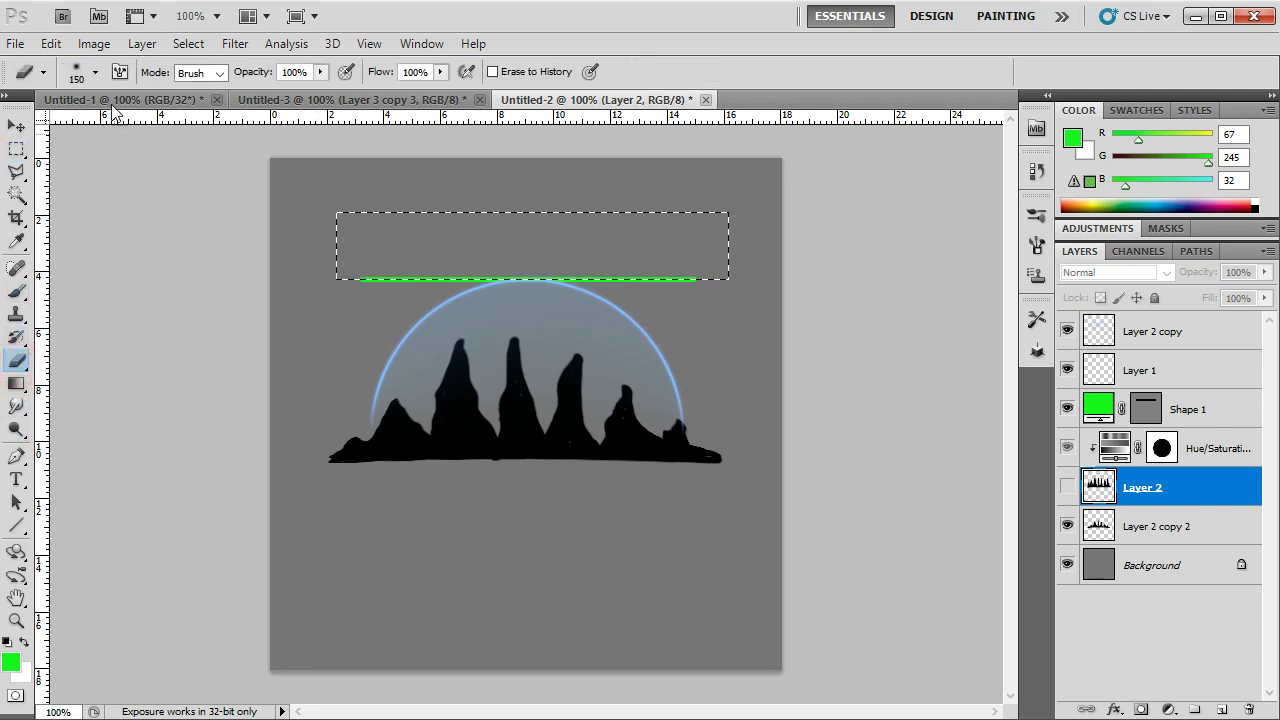
{"action": "left_click", "coordinate": [95, 72]}
{"action": "left_click", "coordinate": [119, 271]}
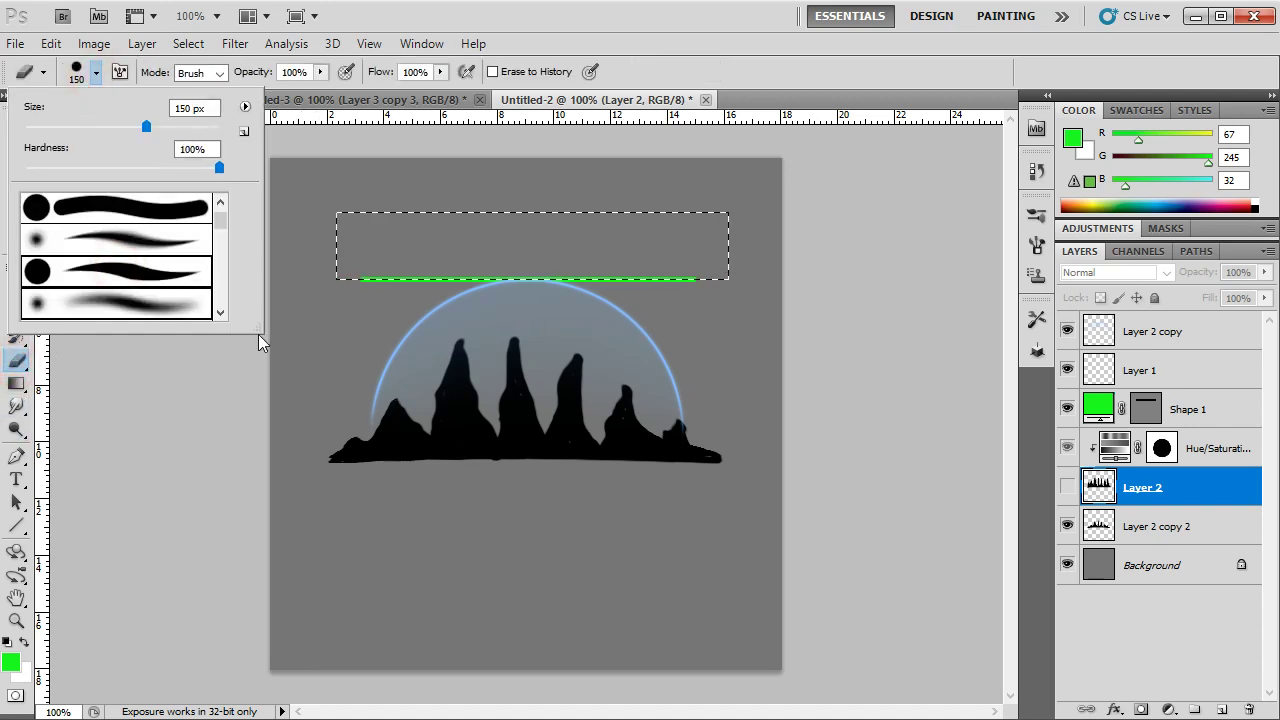
Deselect, target Layer 2 copy 2, and shrink the Eraser to 30 px
{"action": "key", "text": "Return"}
{"action": "key", "text": "ctrl+d"}
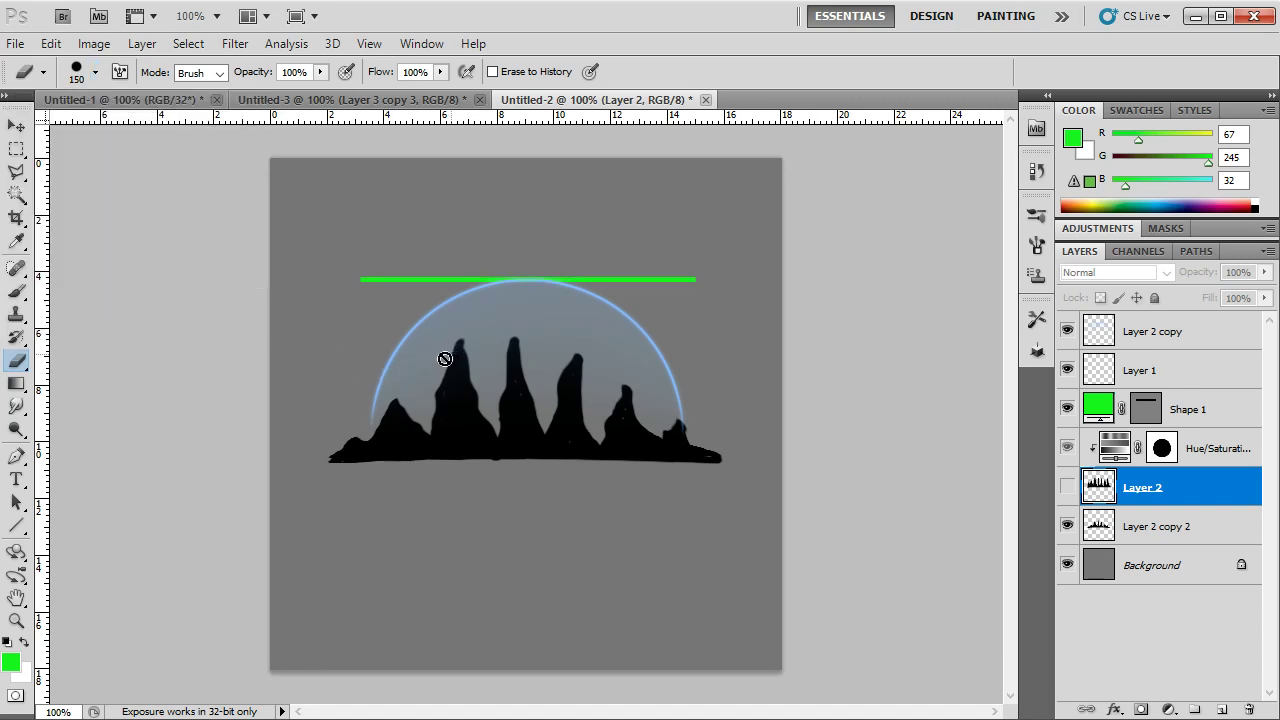
{"action": "left_click", "coordinate": [1160, 526]}
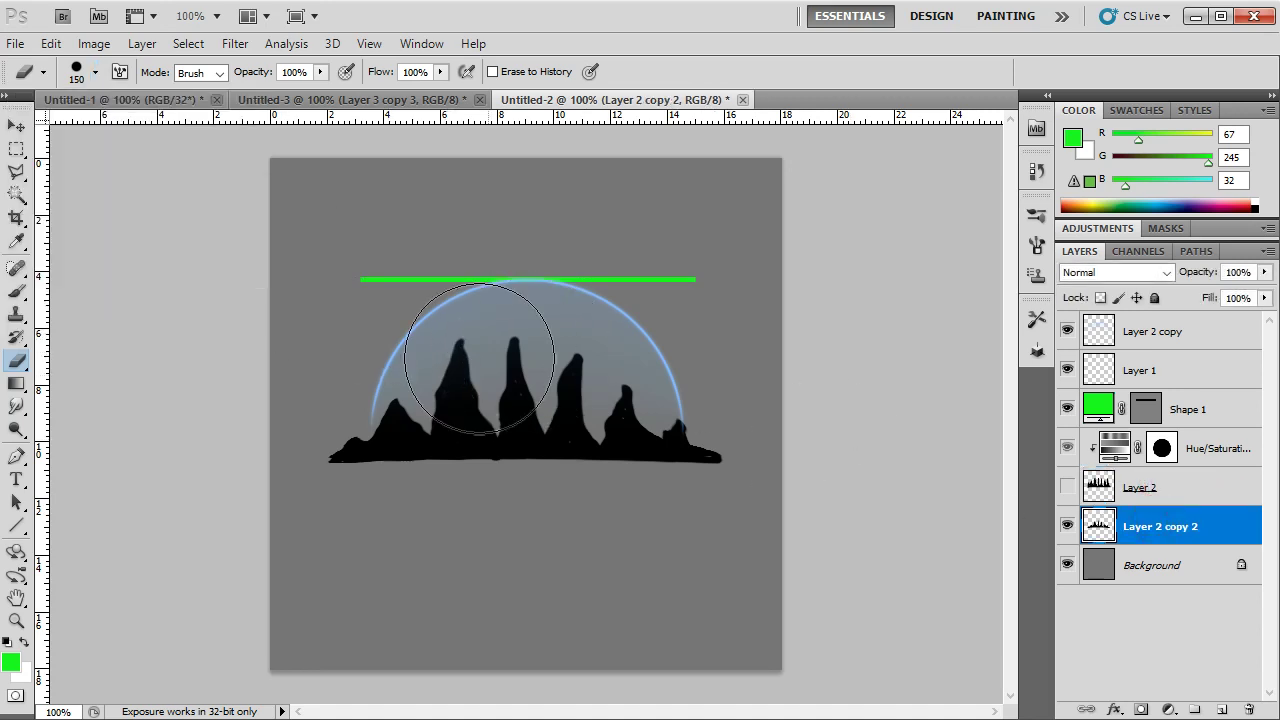
{"action": "right_click_drag", "start_coordinate": [423, 302], "coordinate": [435, 347], "text": "alt"}
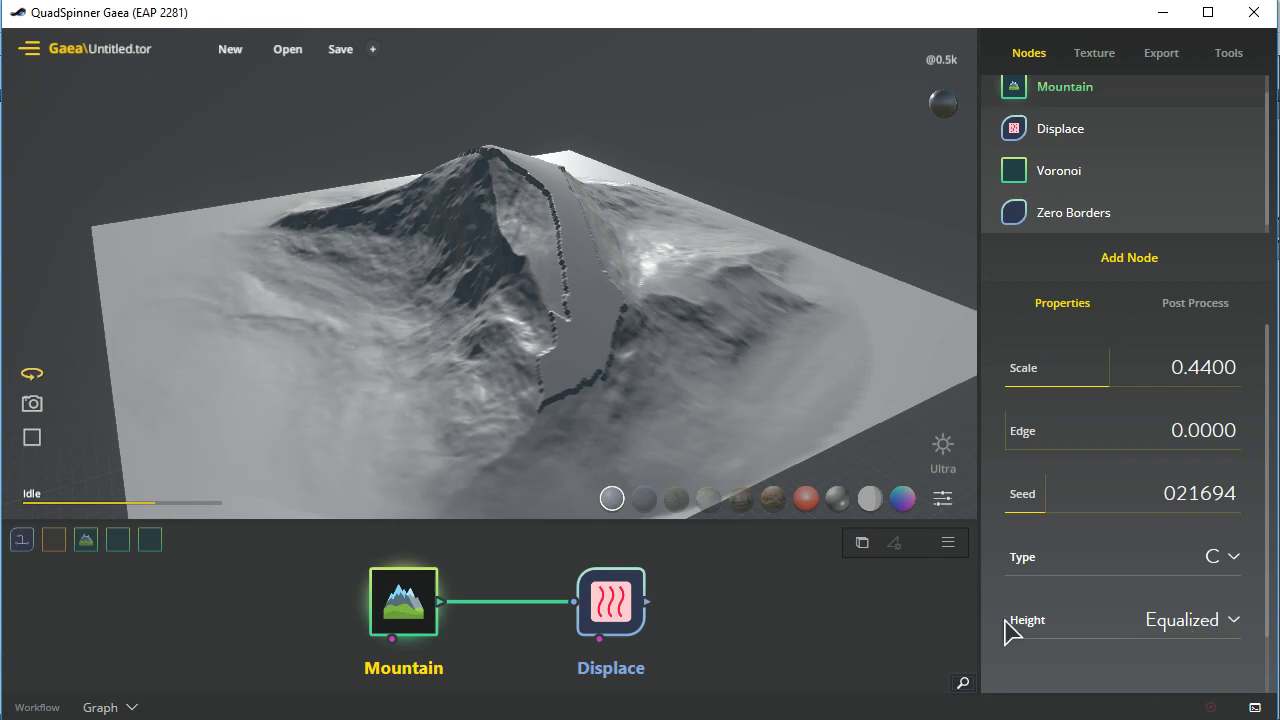
Cycle the Mountain Height mode through Enhanced, Equalized and Natural, ending on Natural
{"action": "left_click", "coordinate": [1195, 625]}
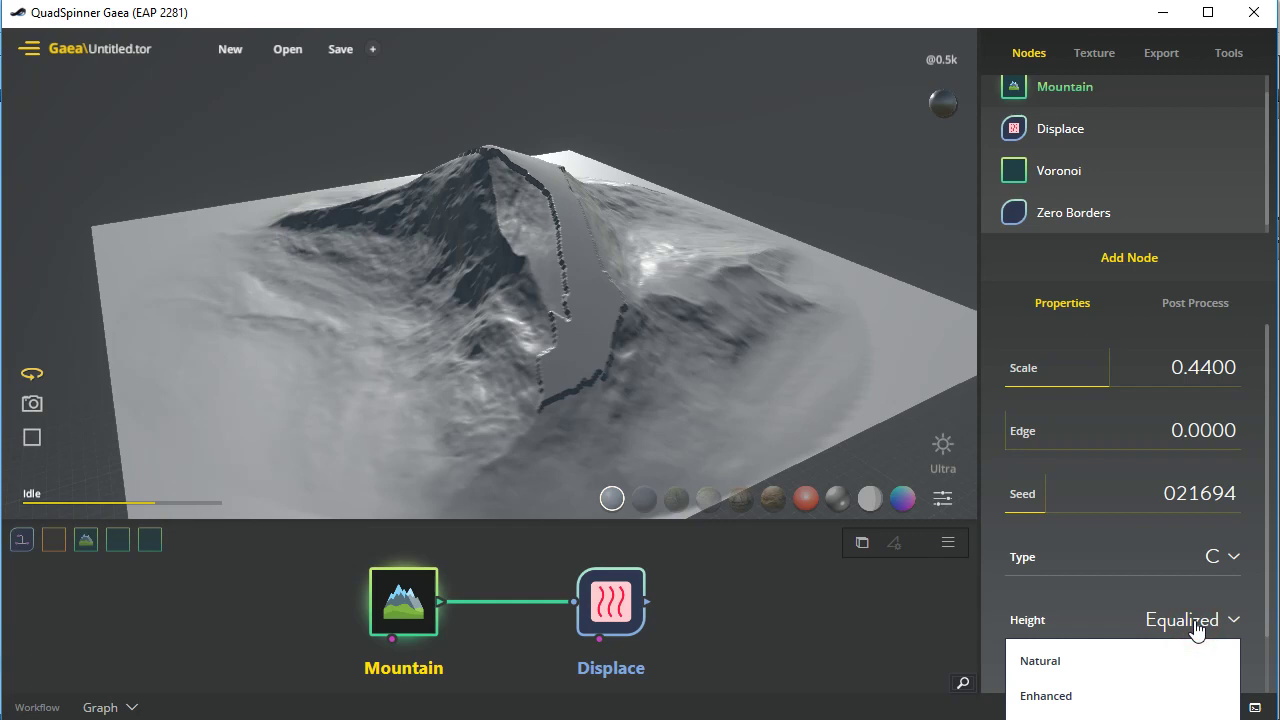
{"action": "left_click", "coordinate": [1137, 688]}
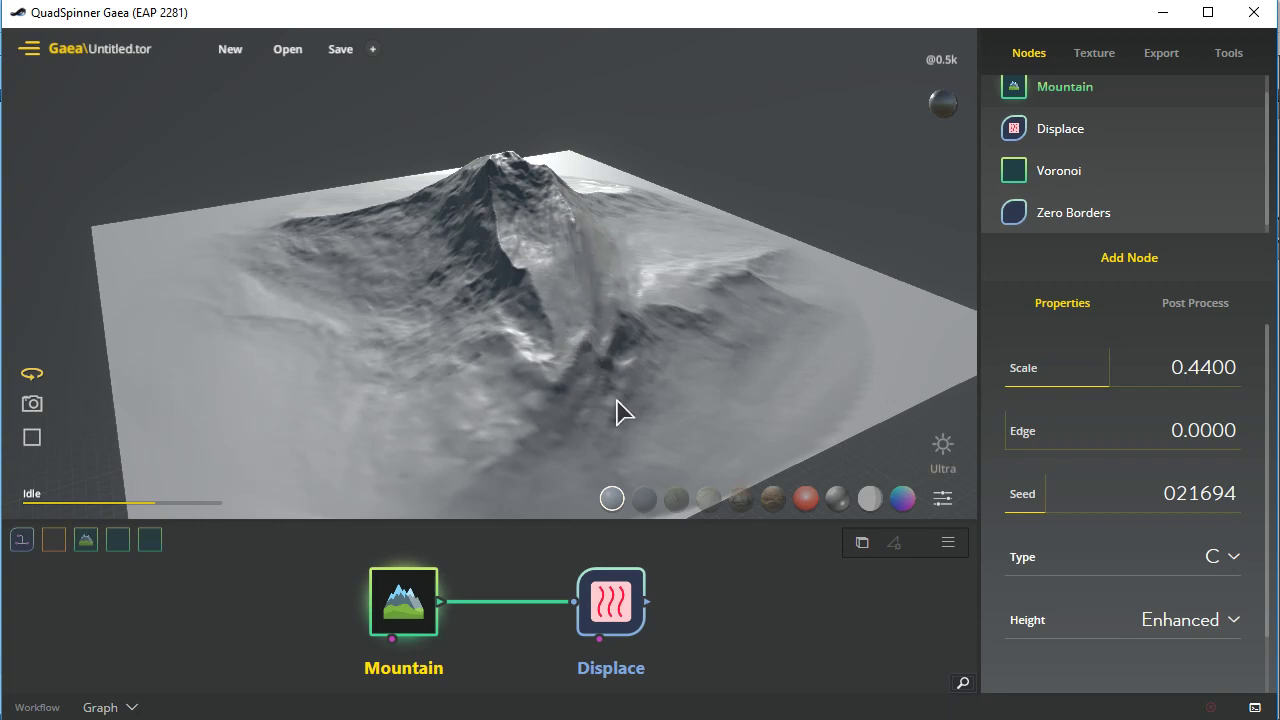
{"action": "left_click", "coordinate": [1180, 622]}
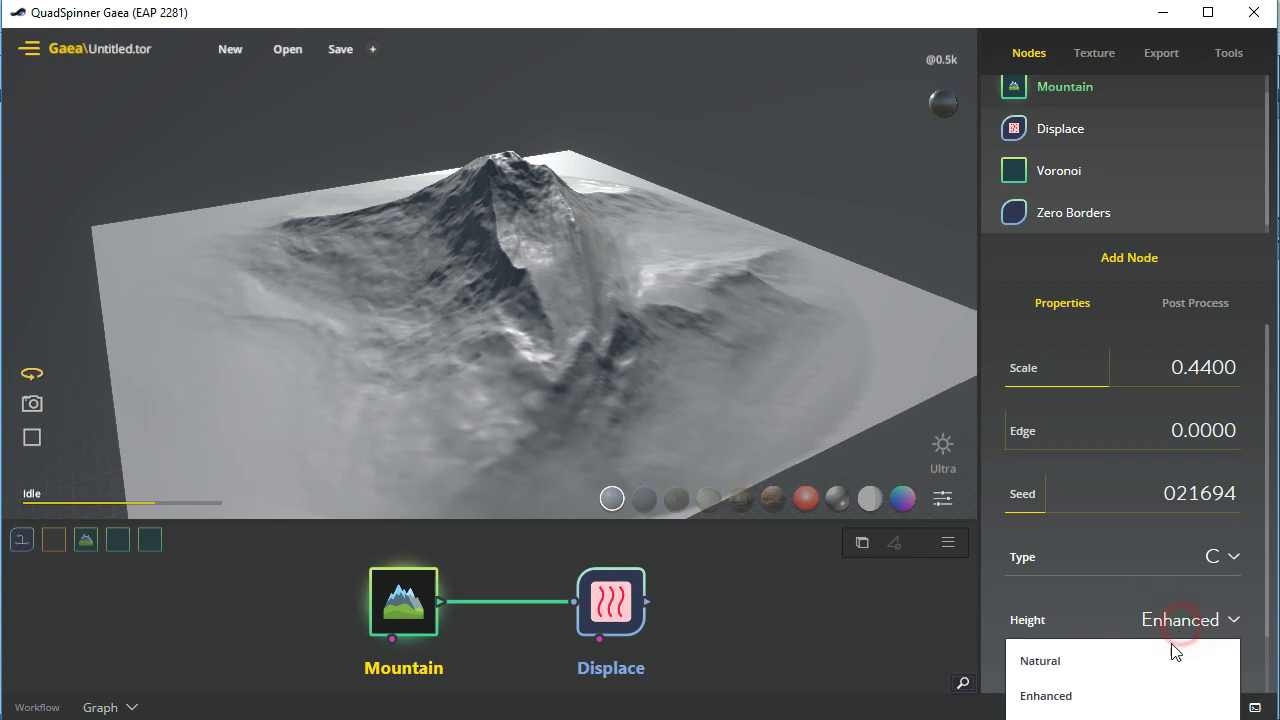
{"action": "left_click", "coordinate": [1108, 714]}
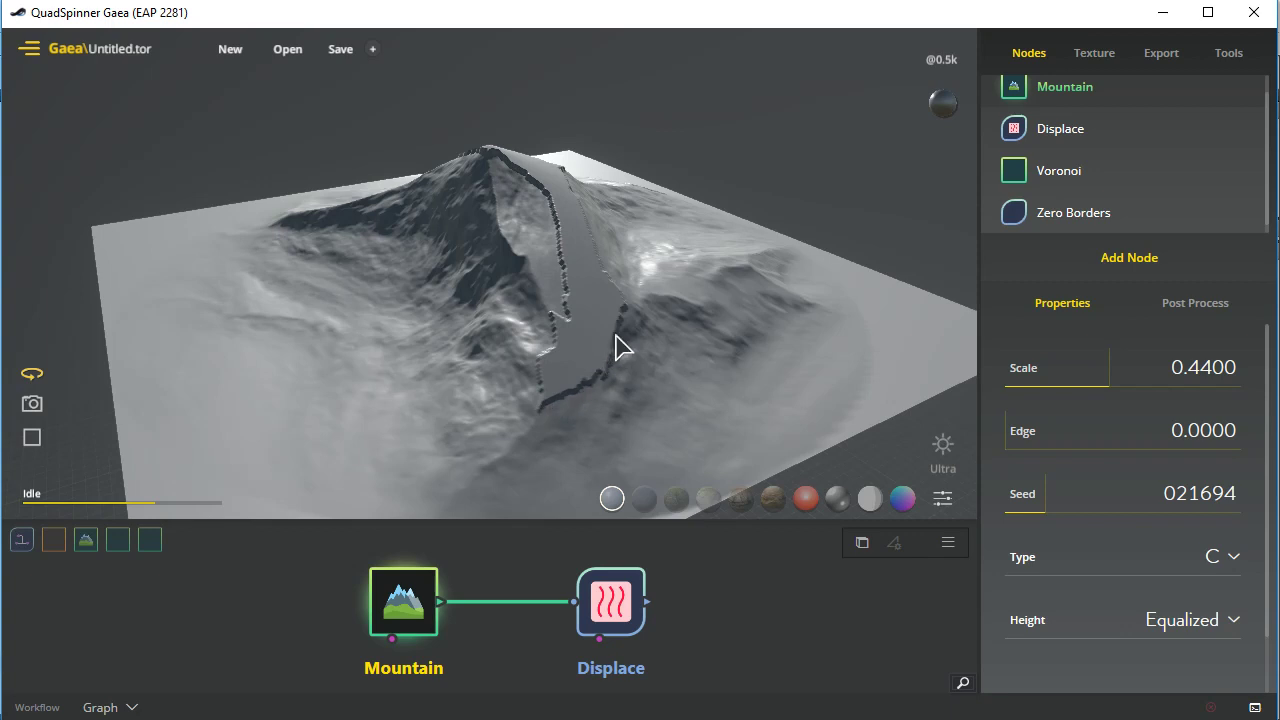
{"action": "left_click", "coordinate": [1192, 620]}
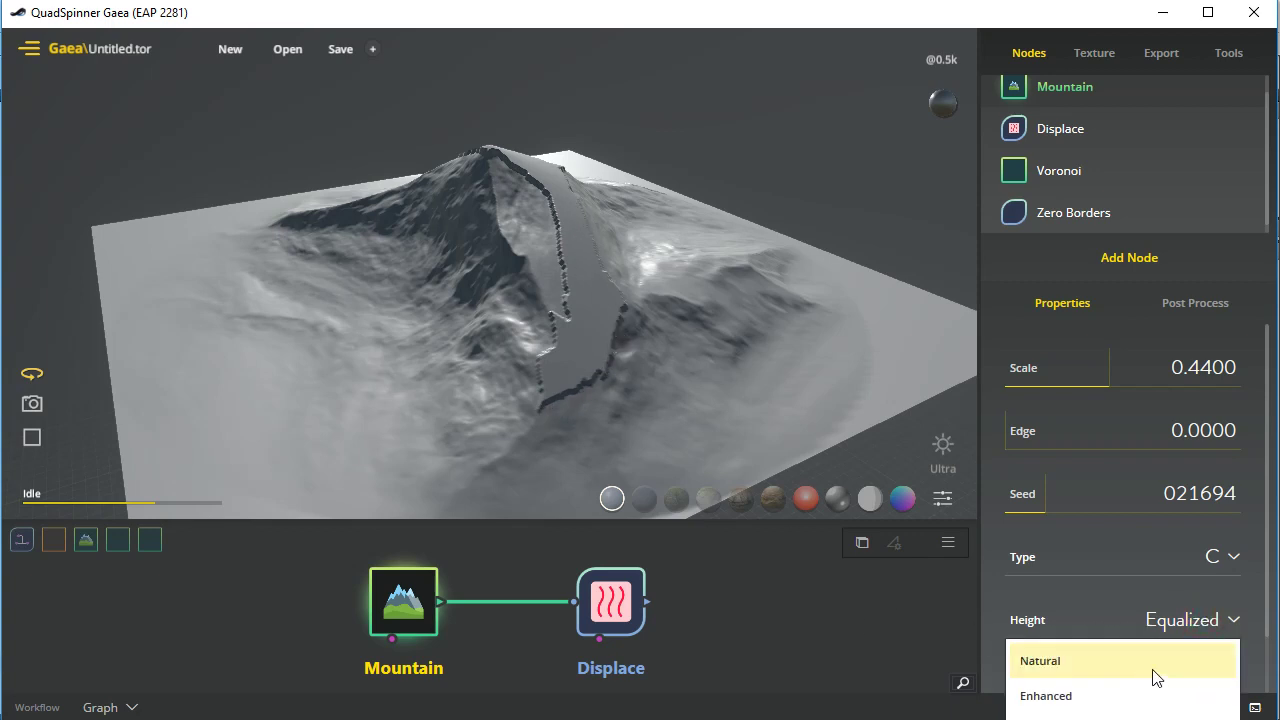
{"action": "left_click", "coordinate": [1150, 664]}
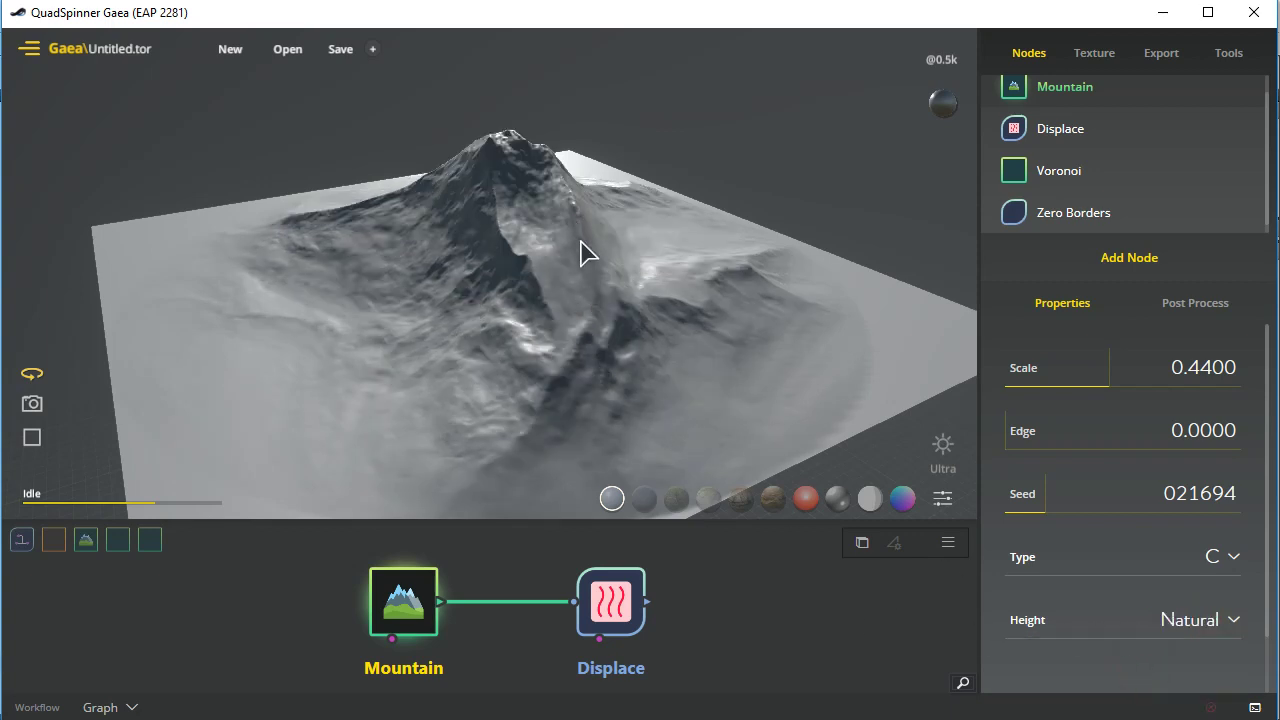
{"action": "left_click", "coordinate": [1208, 621]}
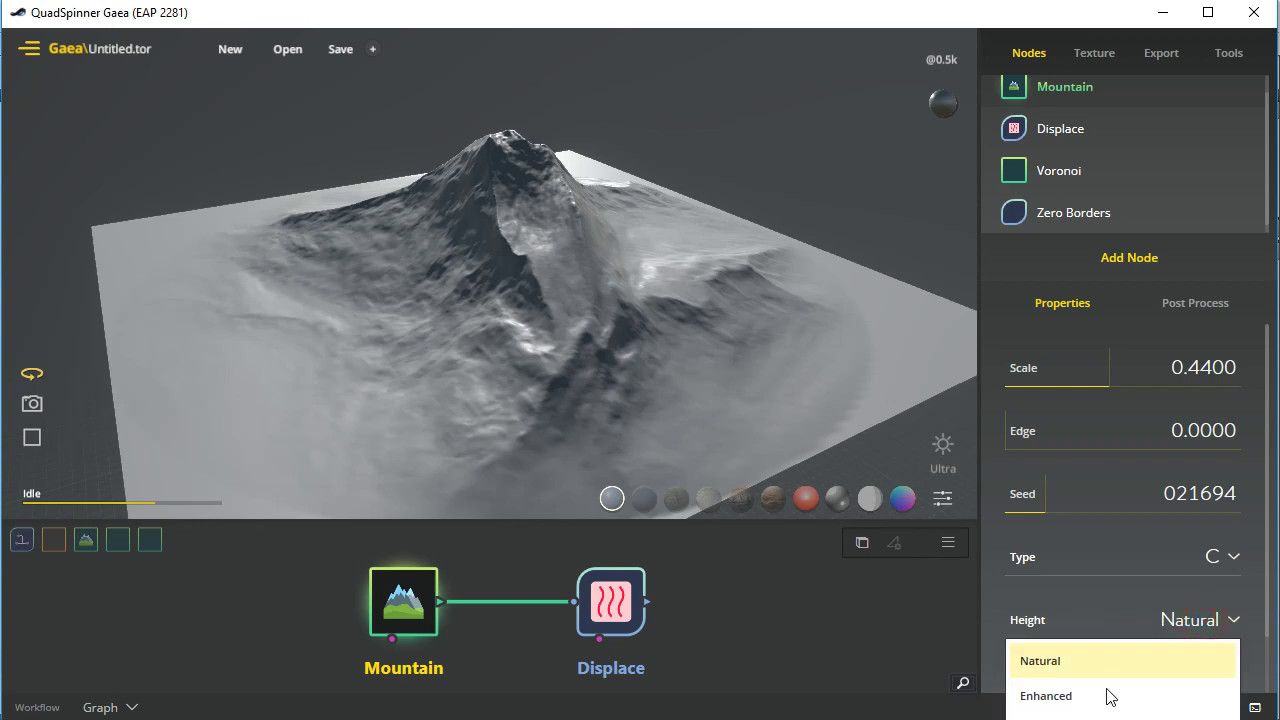
{"action": "left_click", "coordinate": [1108, 691]}
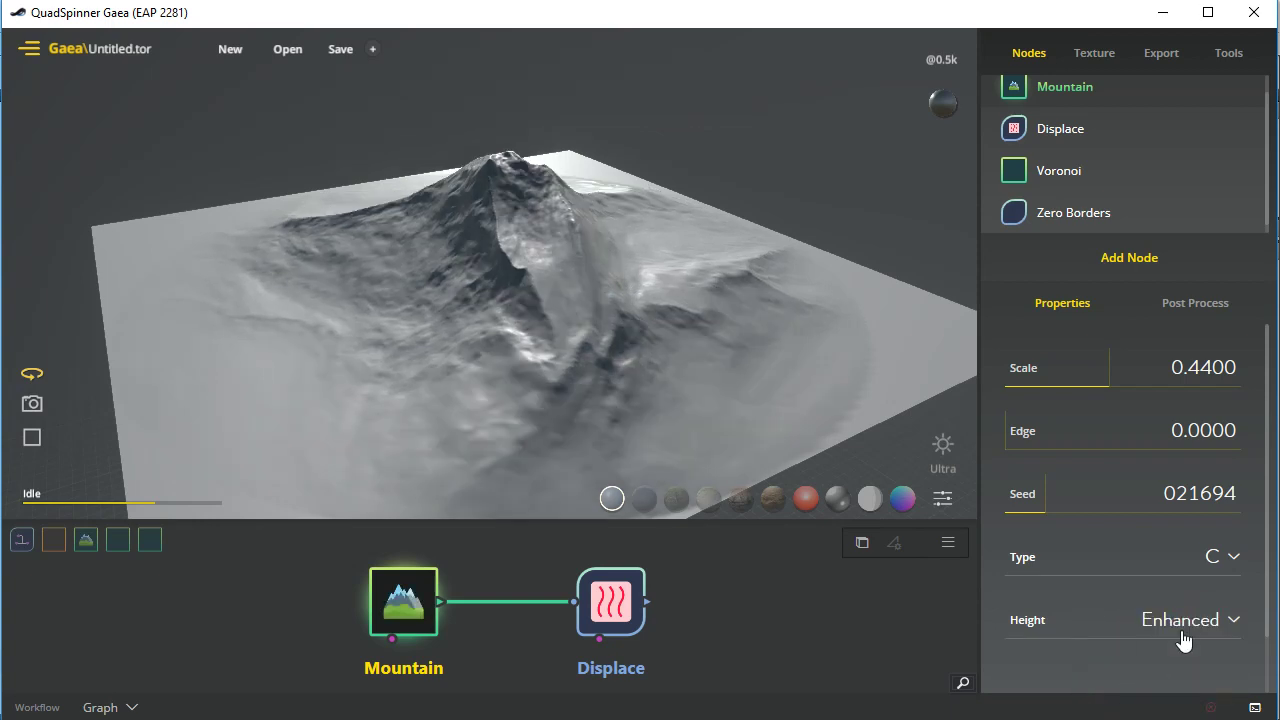
{"action": "left_click", "coordinate": [1185, 628]}
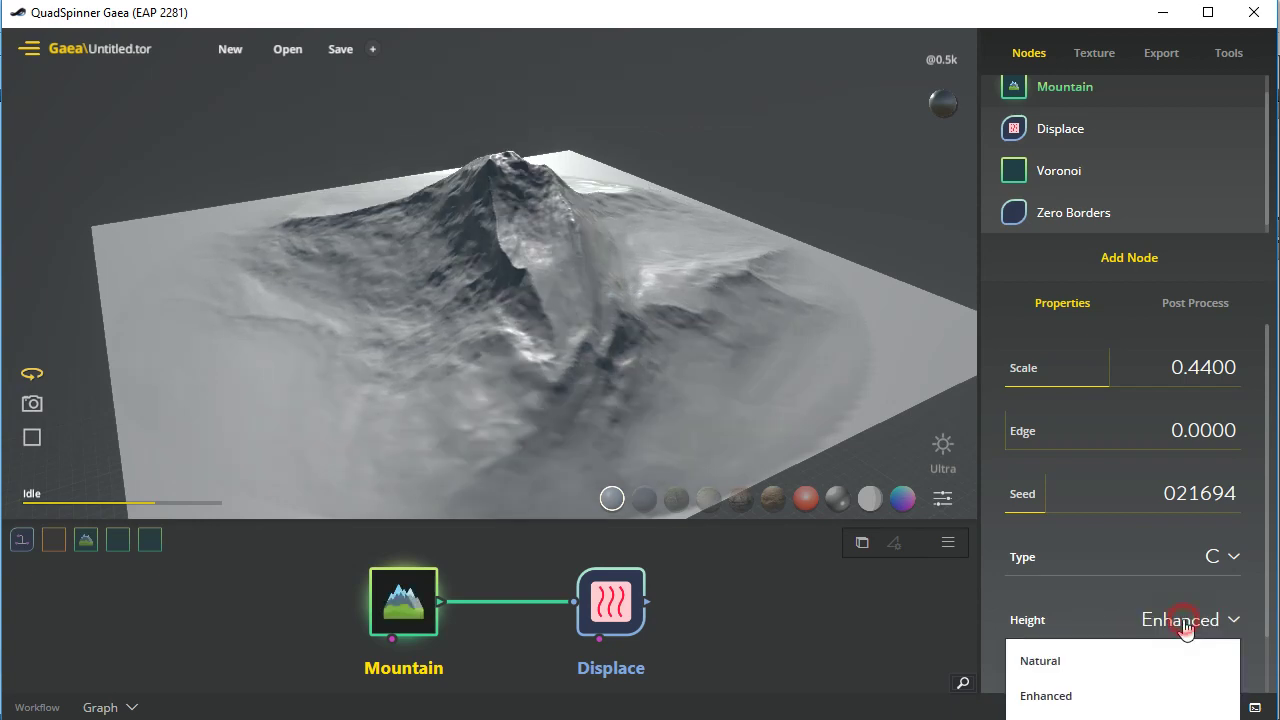
{"action": "left_click", "coordinate": [1094, 713]}
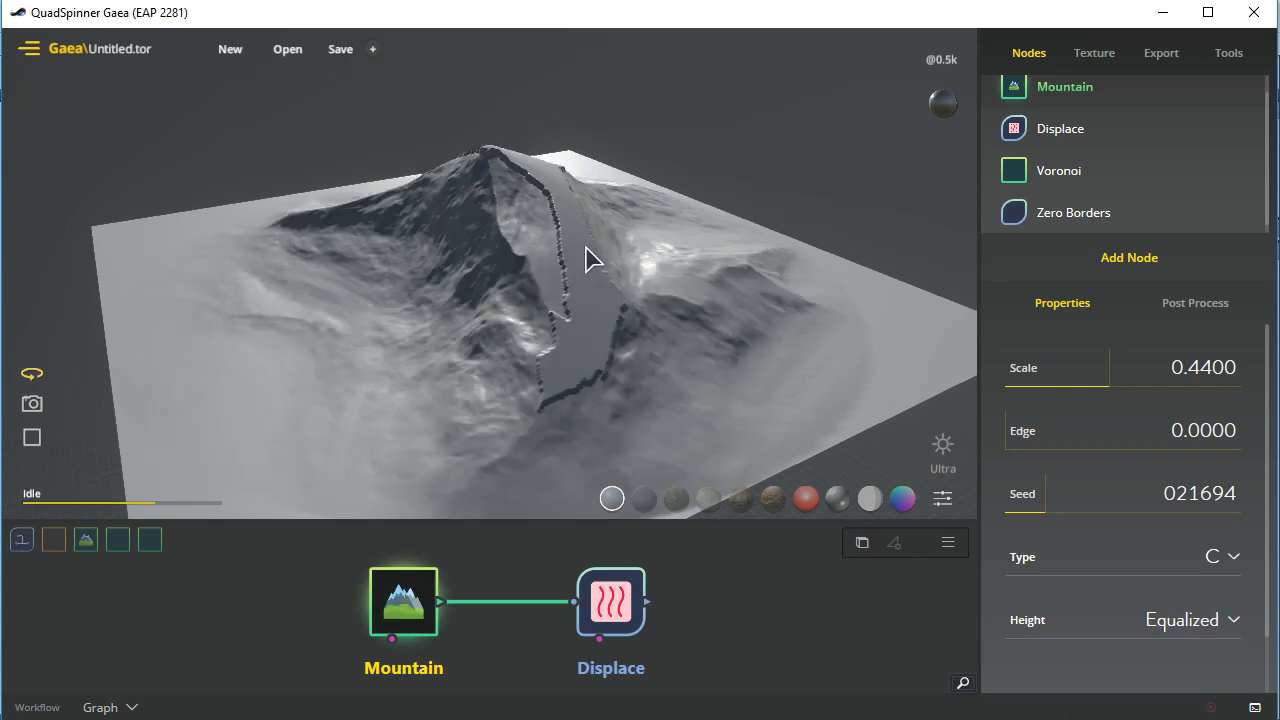
{"action": "left_click", "coordinate": [1184, 630]}
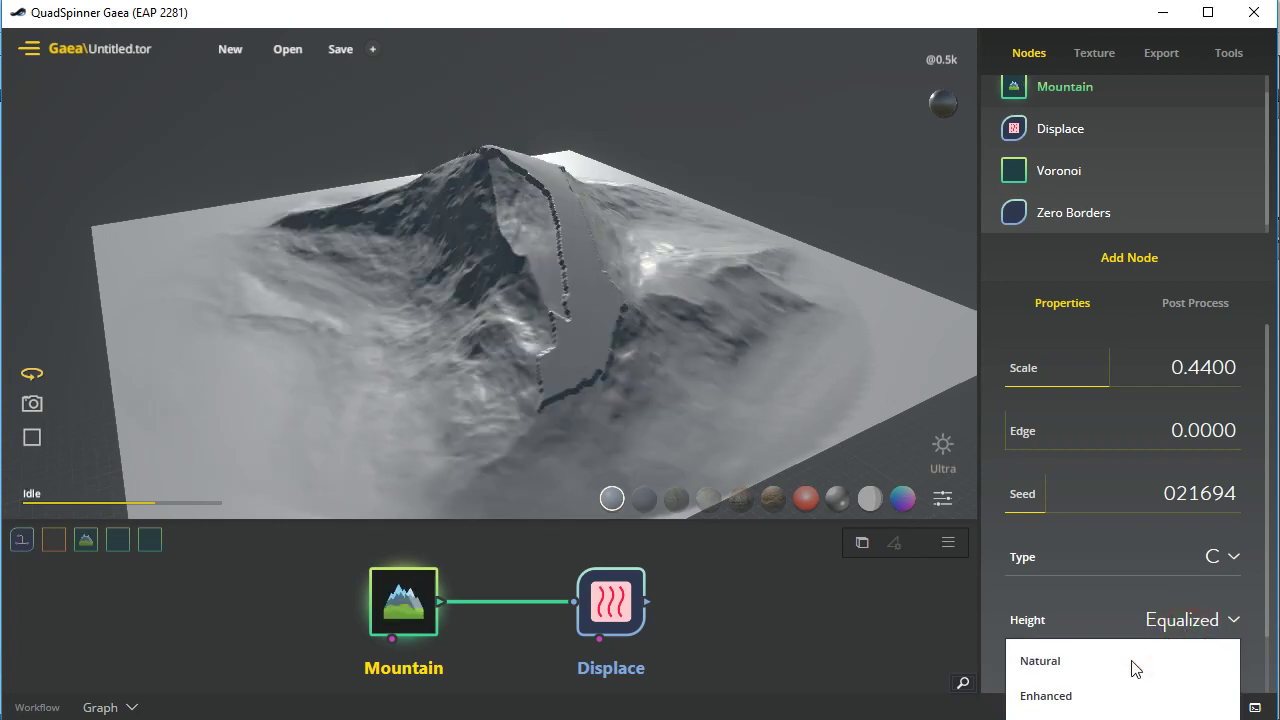
{"action": "left_click", "coordinate": [1136, 662]}
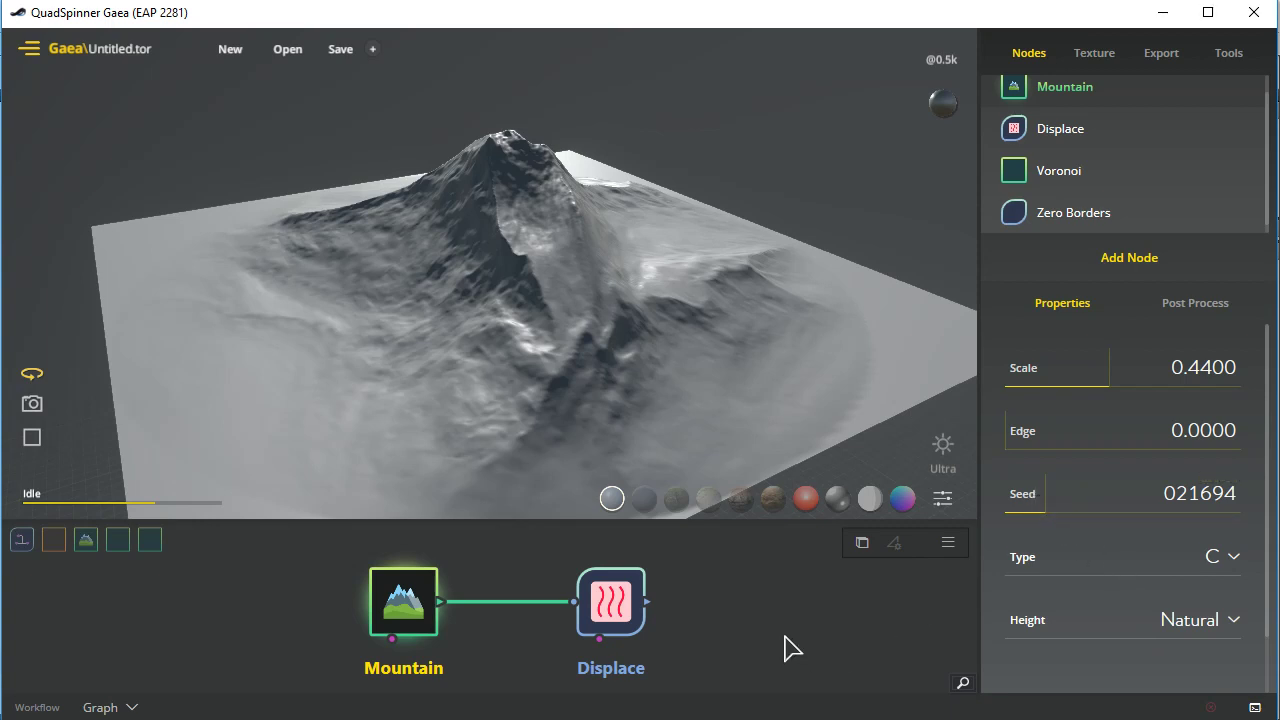
{"action": "scroll", "coordinate": [734, 651], "scroll_direction": "down", "scroll_amount": 3}
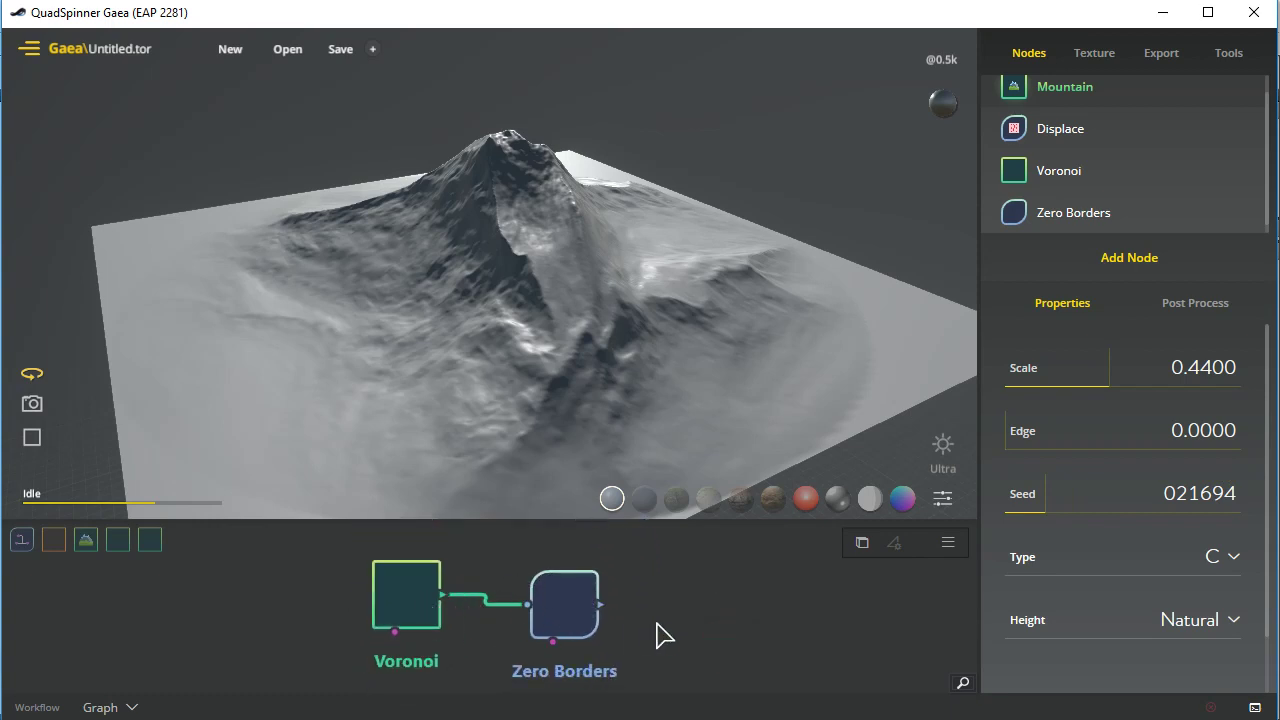
{"action": "scroll", "coordinate": [693, 614], "scroll_direction": "up", "scroll_amount": 3}
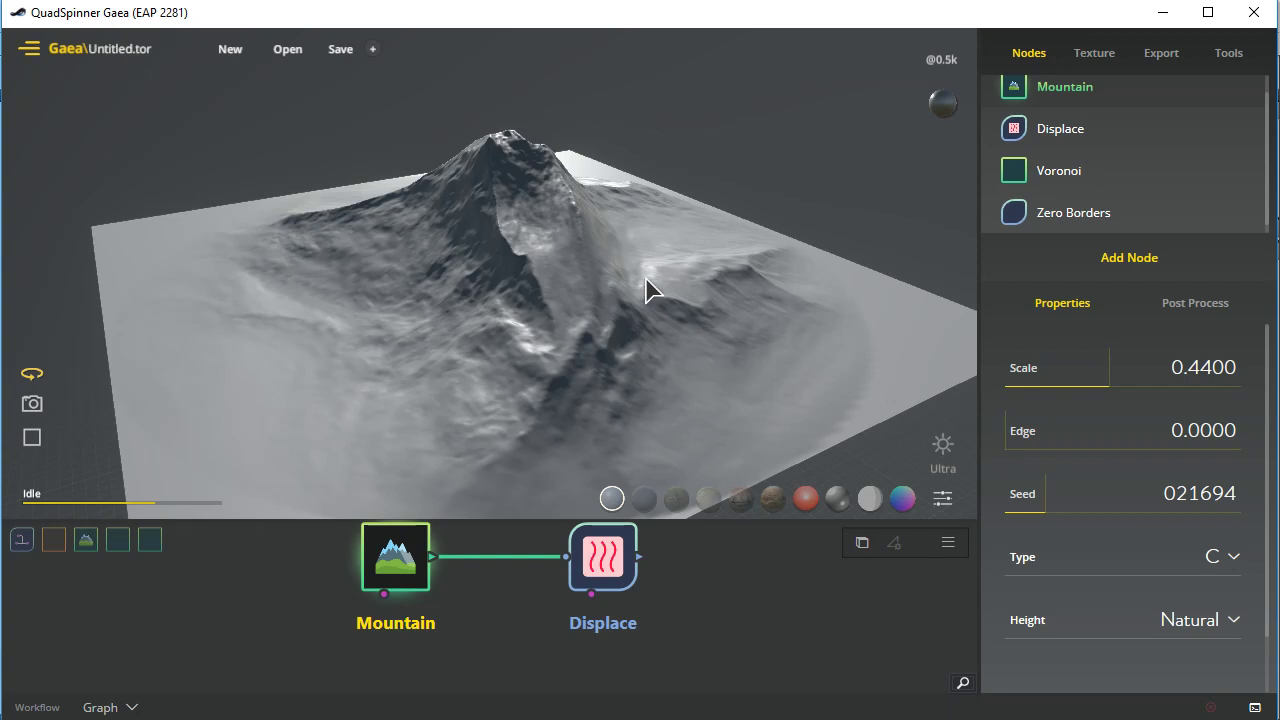
{"action": "left_click_drag", "start_coordinate": [710, 521], "coordinate": [710, 486]}
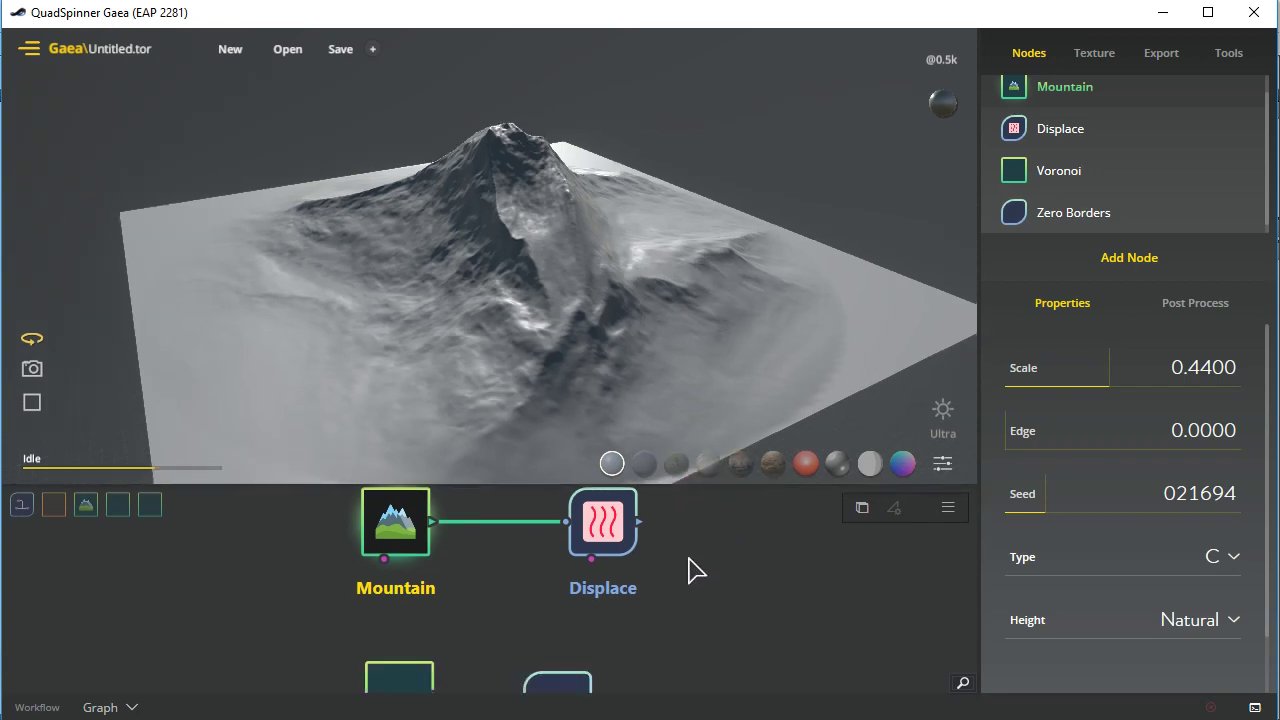
{"action": "left_click_drag", "start_coordinate": [598, 519], "coordinate": [602, 531]}
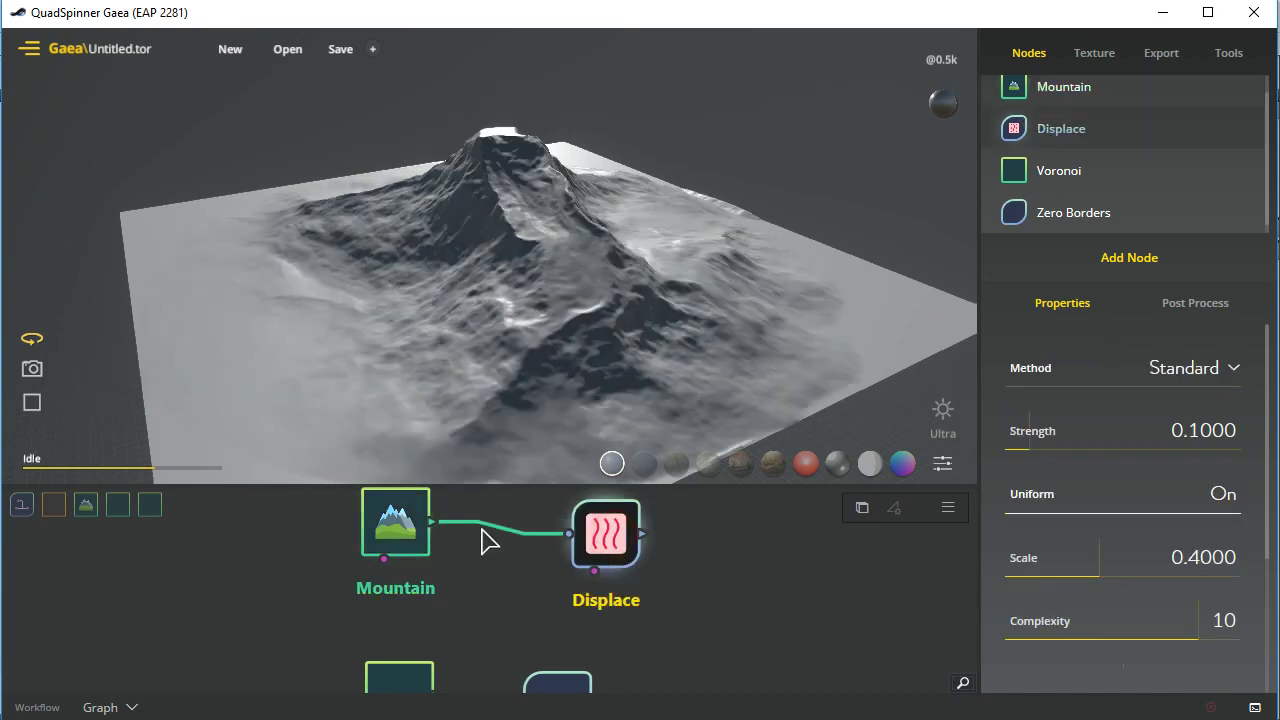
{"action": "left_click", "coordinate": [395, 515]}
{"action": "left_click", "coordinate": [612, 535]}
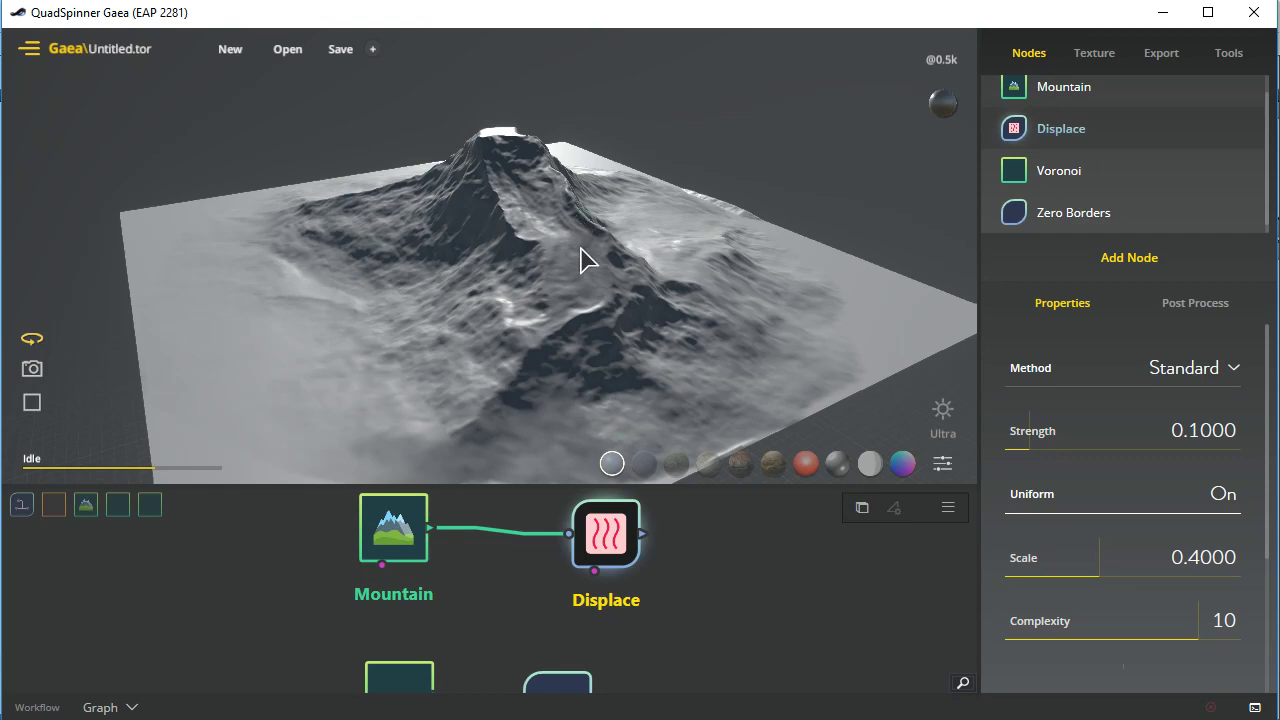
{"action": "left_click_drag", "start_coordinate": [589, 265], "coordinate": [668, 181]}
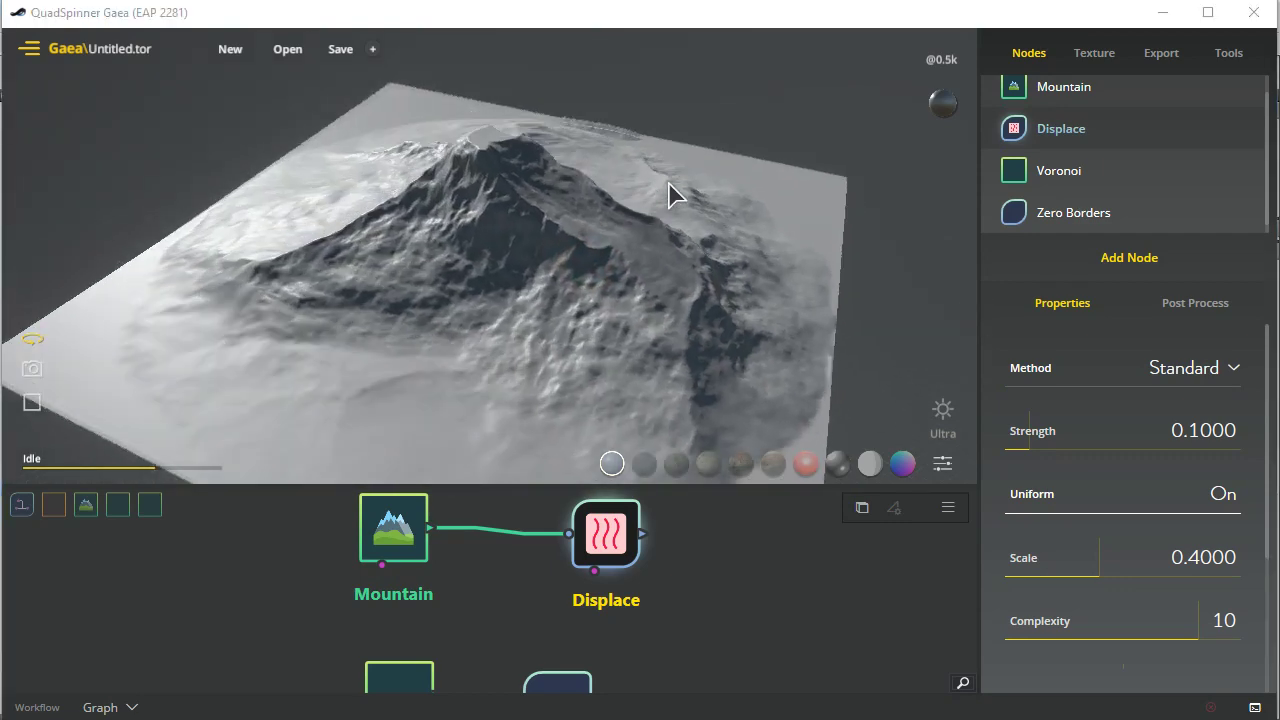
{"action": "scroll", "coordinate": [723, 134], "scroll_direction": "up", "scroll_amount": 3}
{"action": "scroll", "coordinate": [551, 223], "scroll_direction": "up", "scroll_amount": 5}
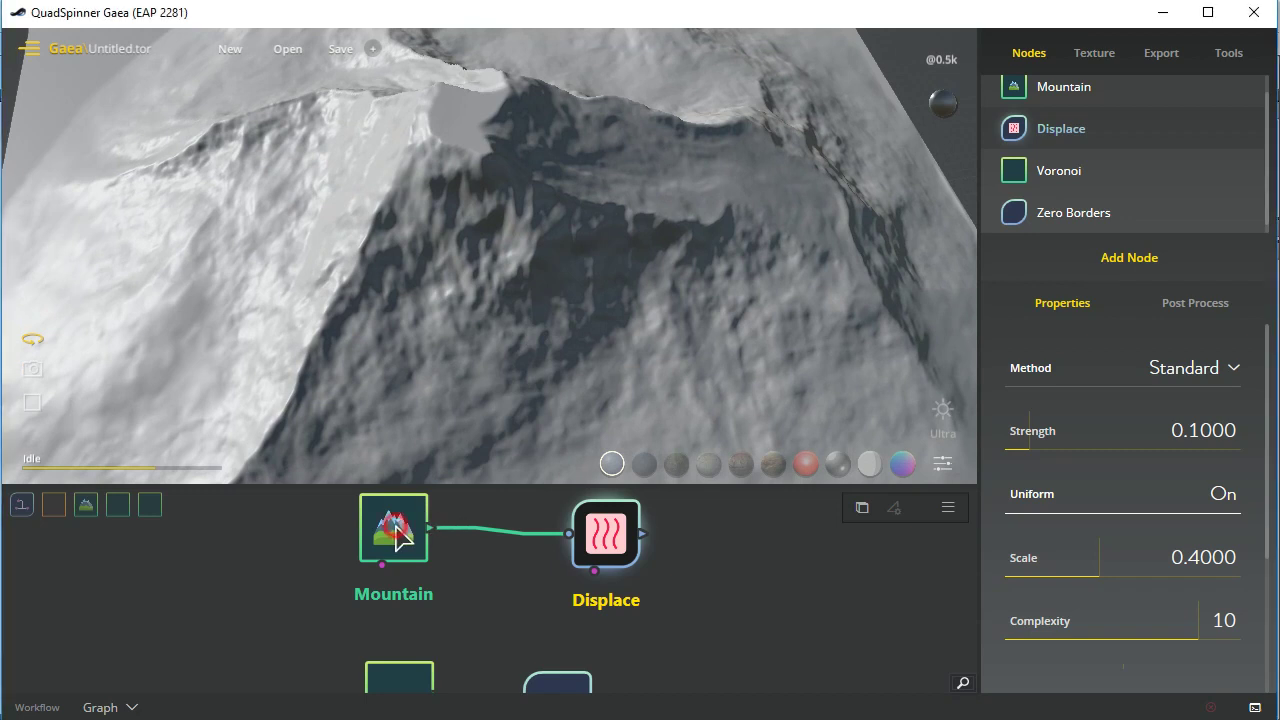
{"action": "left_click", "coordinate": [397, 531]}
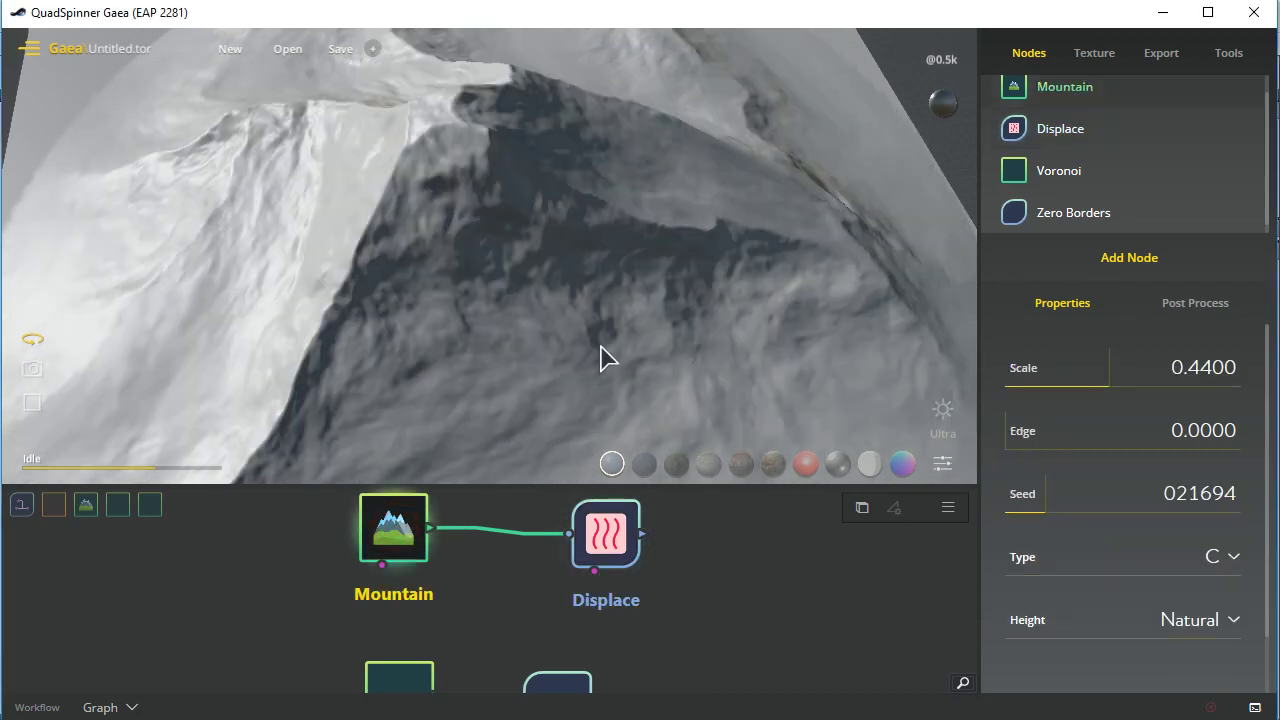
{"action": "scroll", "coordinate": [520, 430], "scroll_direction": "down", "scroll_amount": 5}
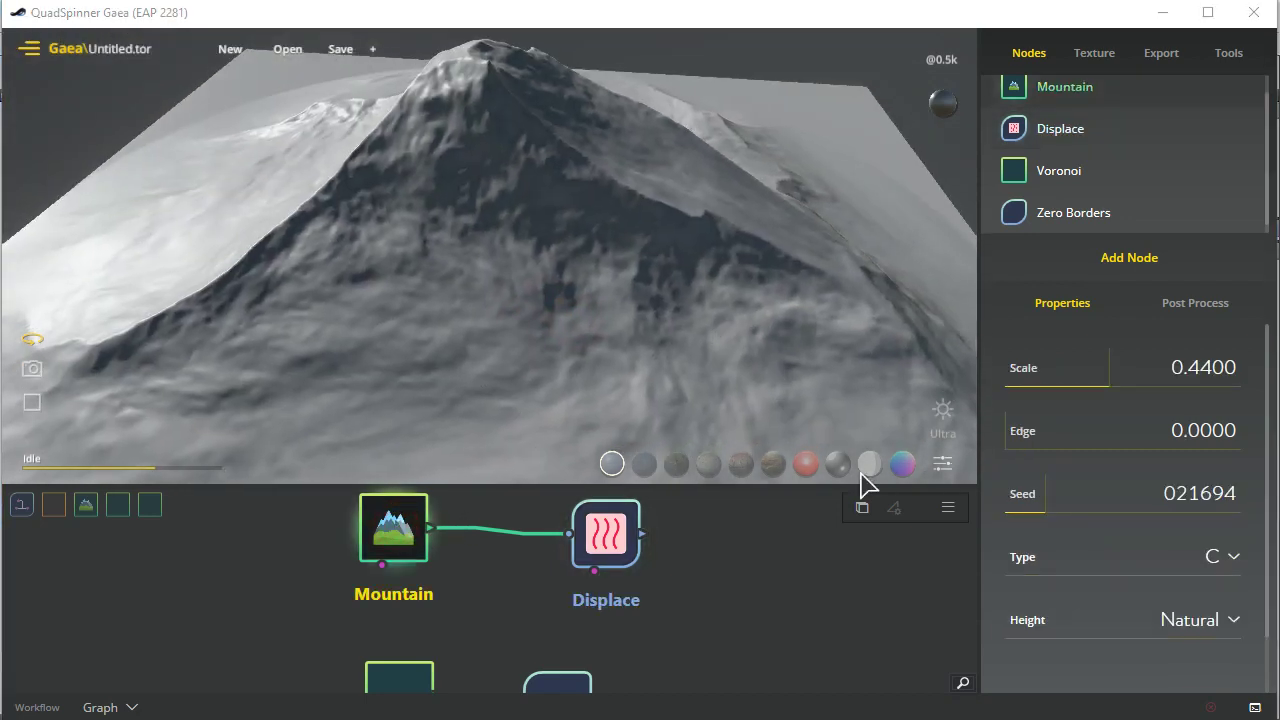
Try Equalized Mountain height, revert it to Natural, then preview Displace and move it right
{"action": "left_click", "coordinate": [1218, 620]}
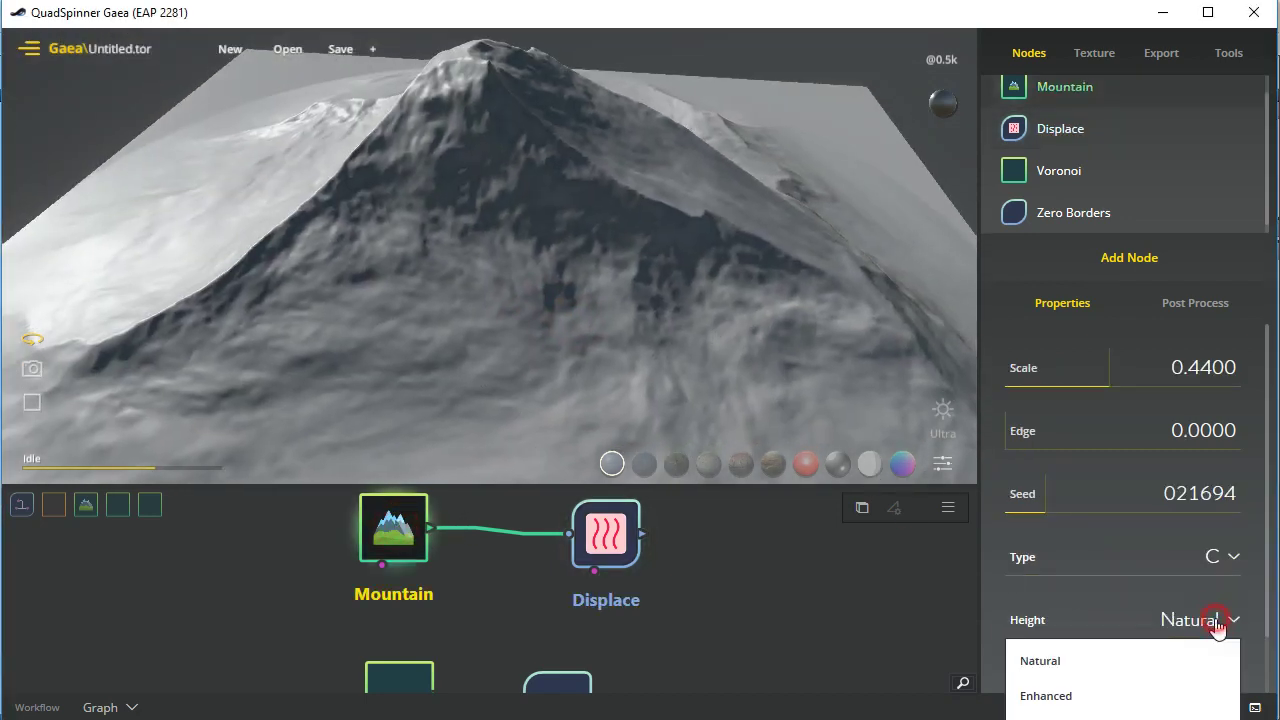
{"action": "left_click", "coordinate": [1144, 716]}
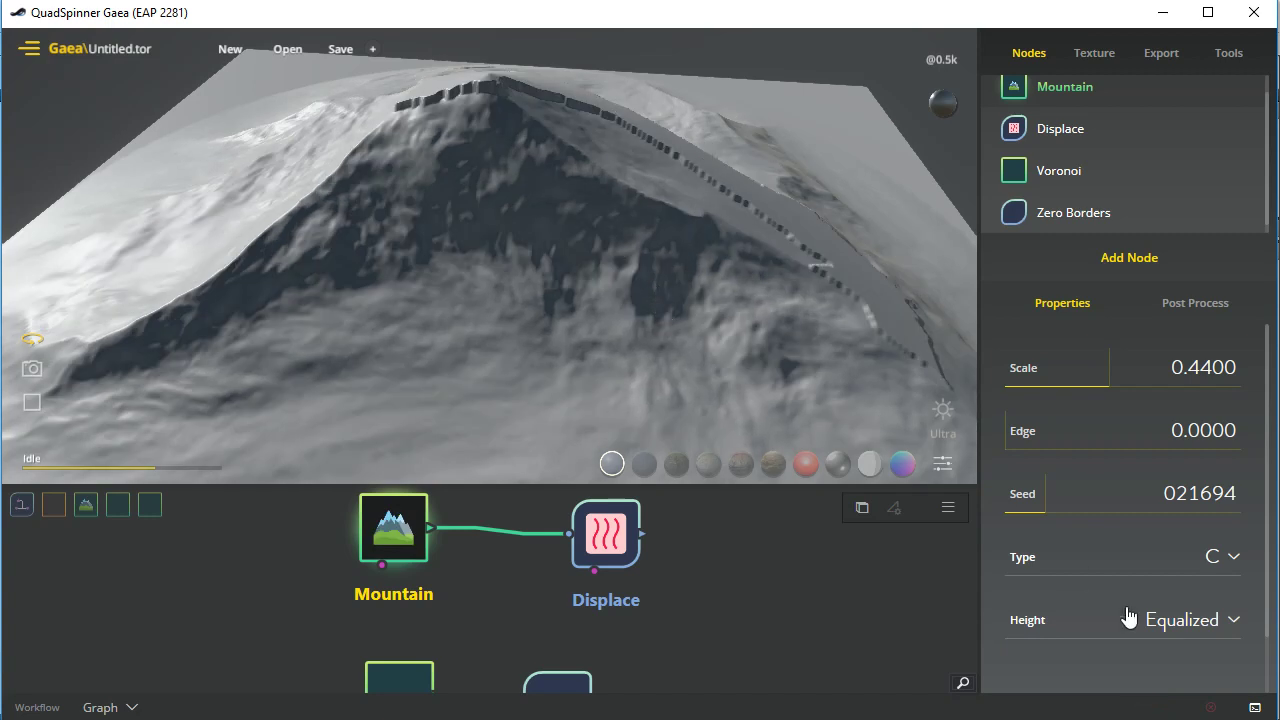
{"action": "left_click", "coordinate": [1189, 630]}
{"action": "left_click", "coordinate": [1137, 657]}
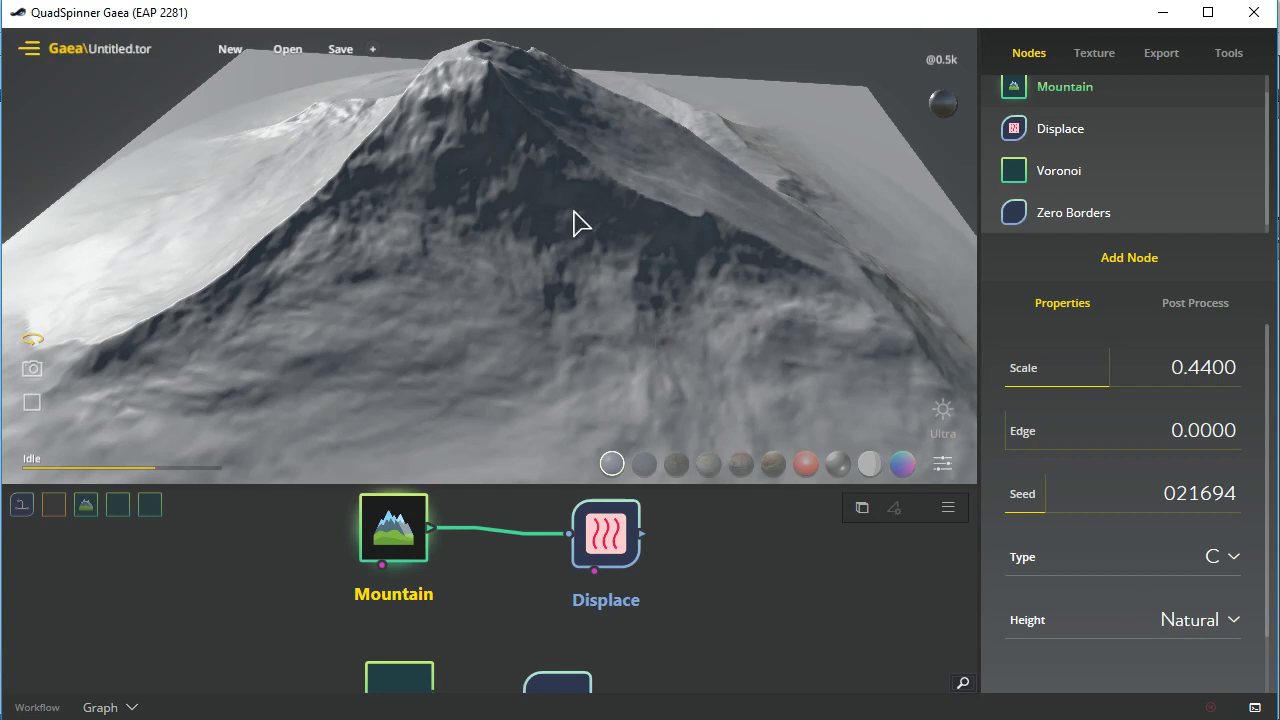
{"action": "left_click", "coordinate": [607, 540]}
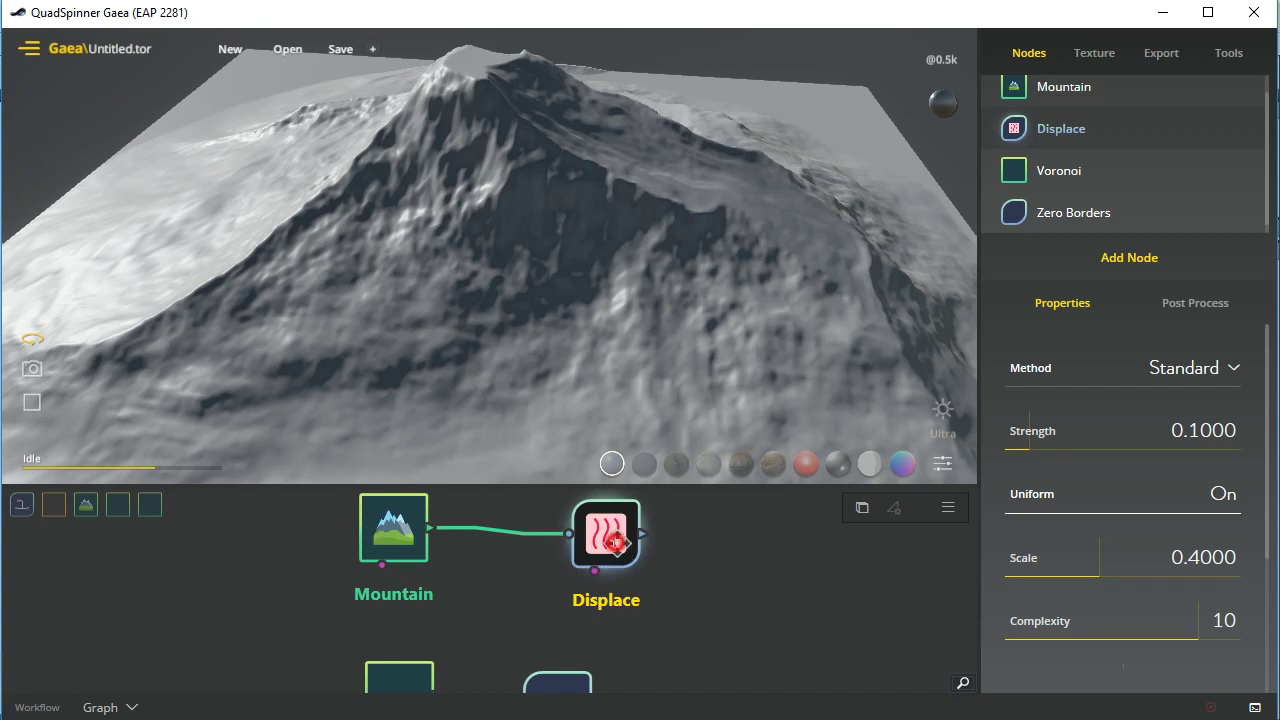
{"action": "left_click_drag", "start_coordinate": [610, 550], "coordinate": [689, 559]}
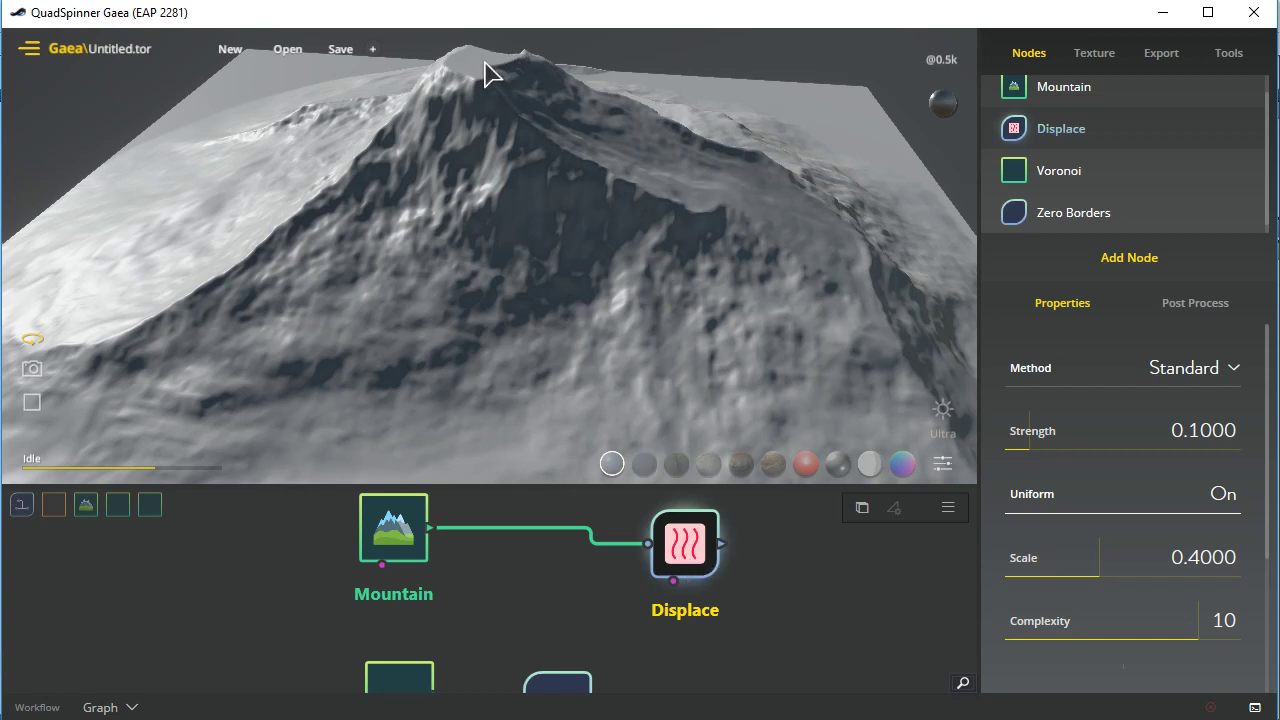
Insert an AutoLevel node between Mountain and Displace, wire Mountain into it, and compare previews
{"action": "right_click", "coordinate": [528, 600]}
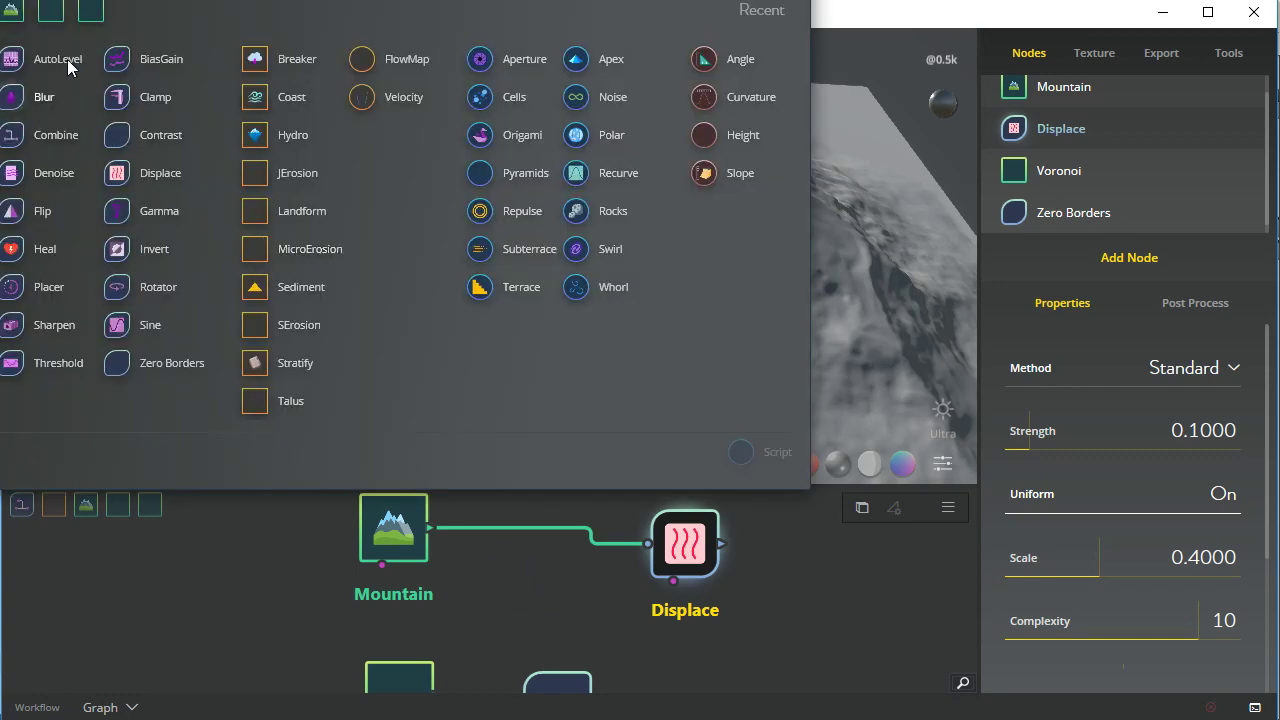
{"action": "left_click", "coordinate": [67, 59]}
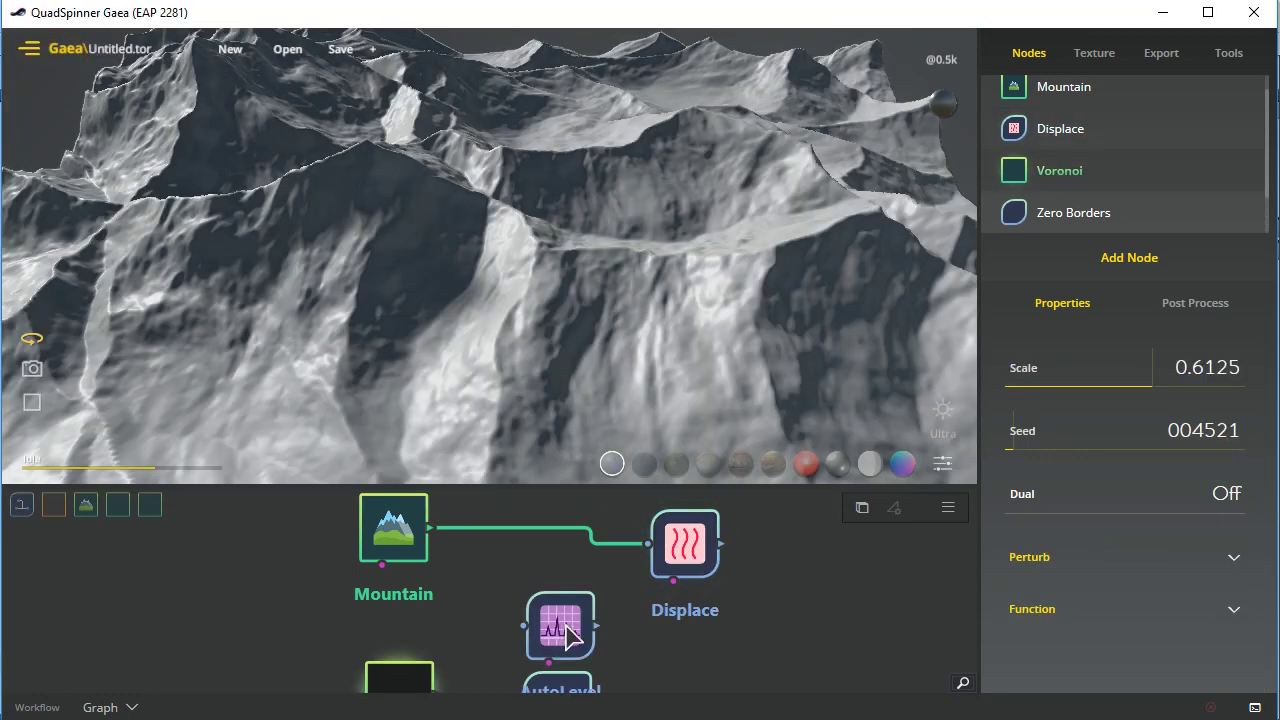
{"action": "left_click", "coordinate": [532, 596]}
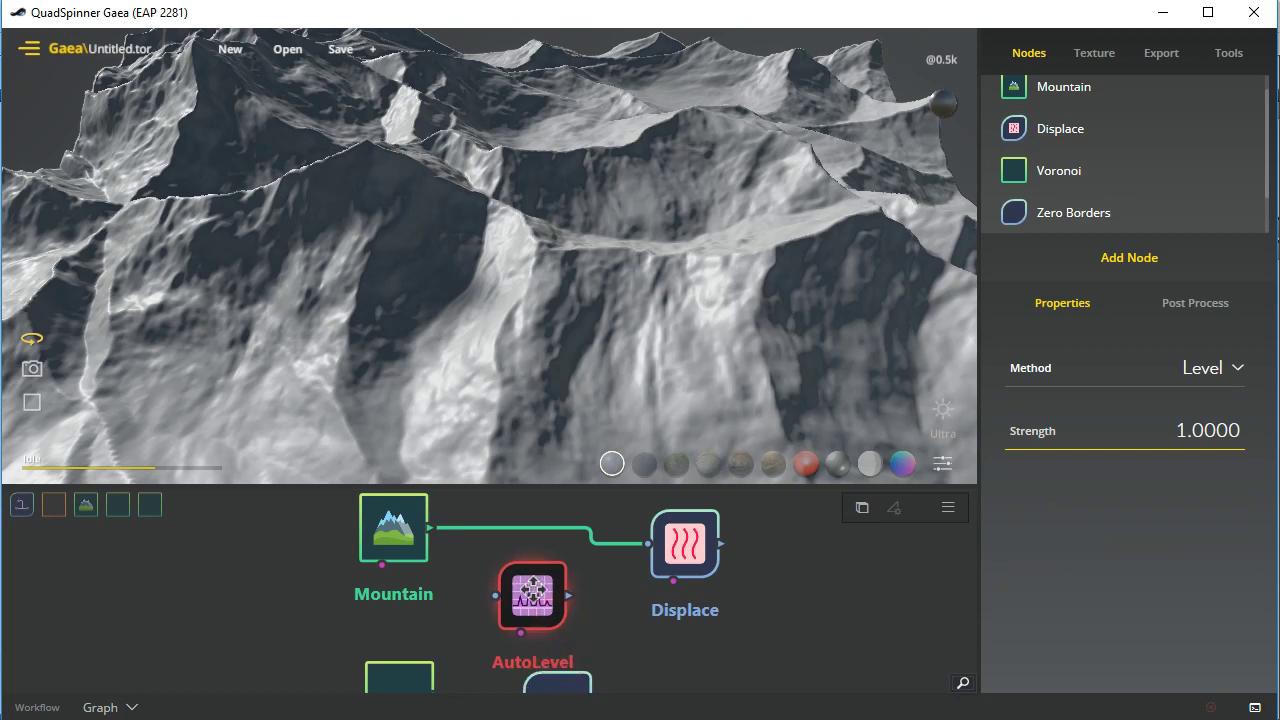
{"action": "left_click_drag", "start_coordinate": [434, 530], "coordinate": [648, 543]}
{"action": "left_click", "coordinate": [548, 590]}
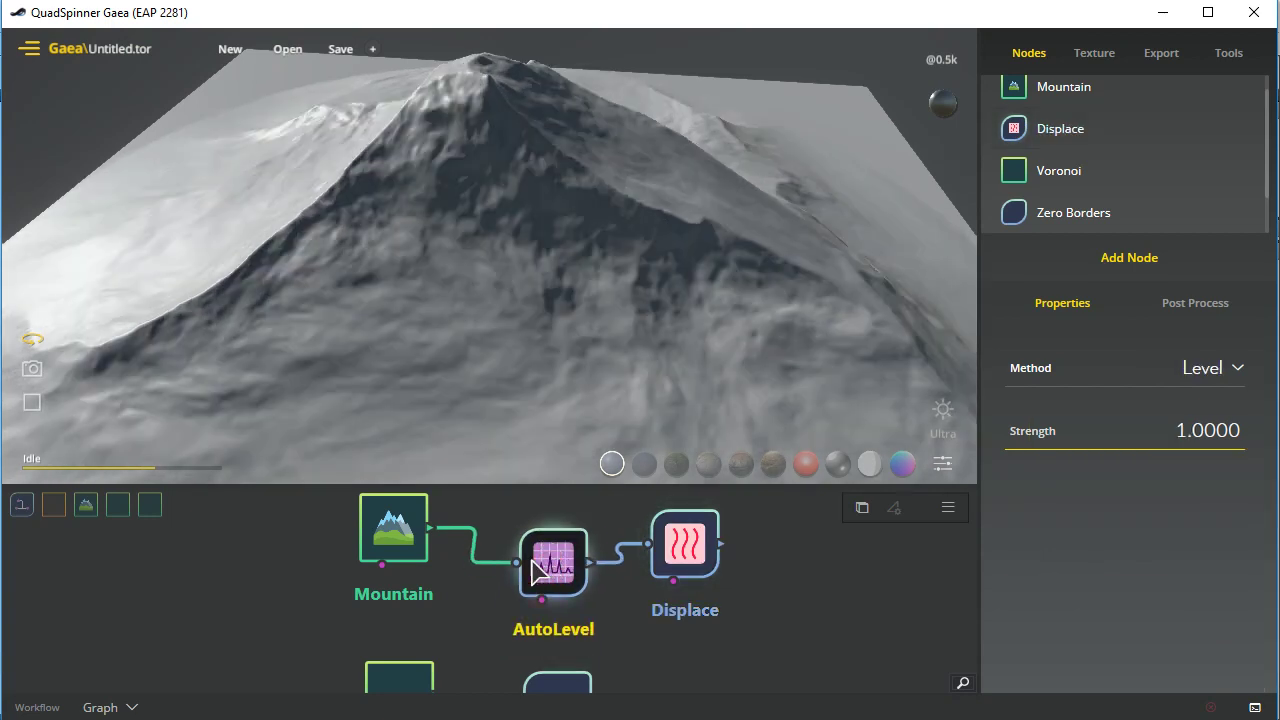
{"action": "left_click", "coordinate": [412, 535]}
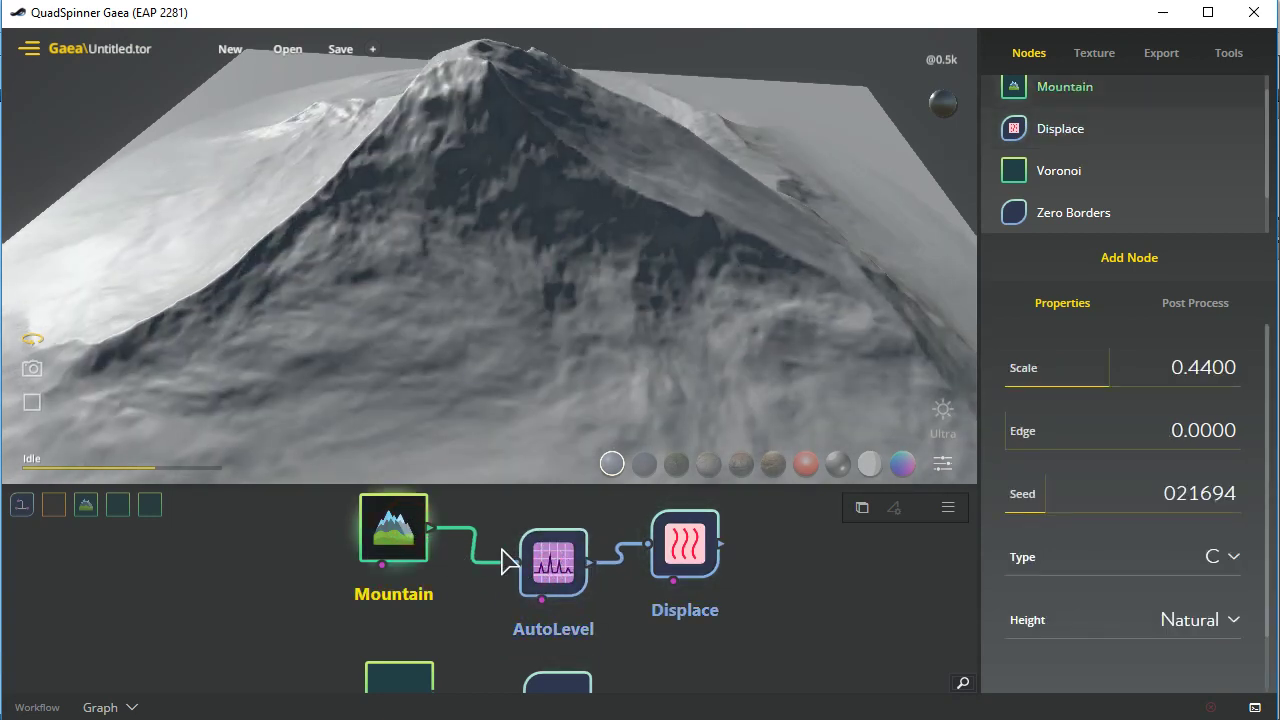
Compare the AutoLevel and Displace previews, then line up Mountain, AutoLevel and Displace horizontally
{"action": "left_click", "coordinate": [560, 574]}
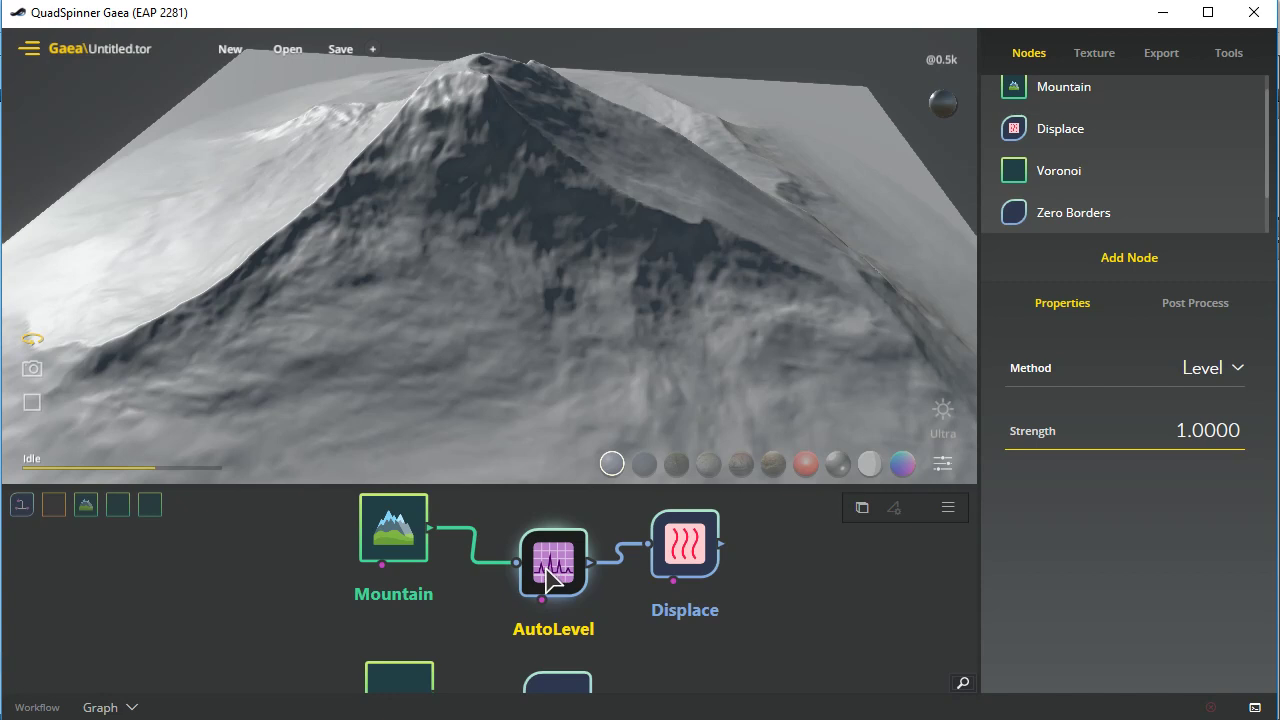
{"action": "left_click", "coordinate": [676, 566]}
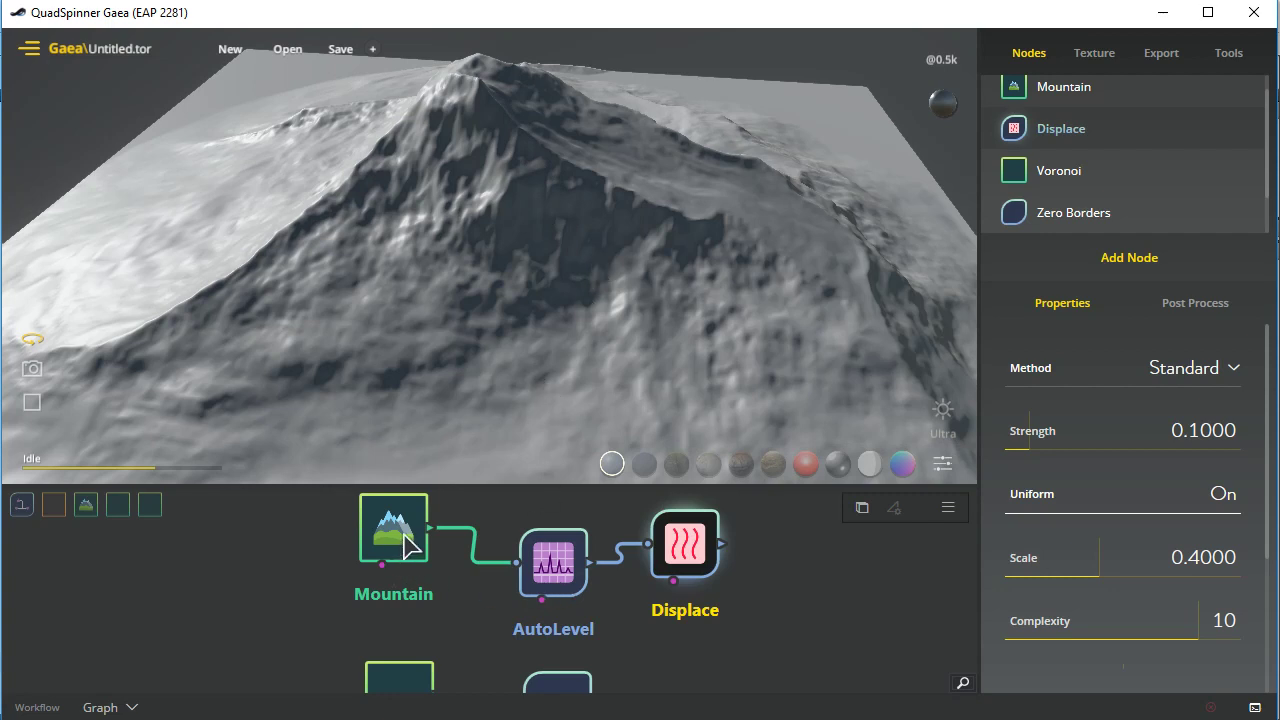
{"action": "left_click_drag", "start_coordinate": [405, 537], "coordinate": [398, 556]}
{"action": "mouse_move", "coordinate": [571, 556]}
{"action": "left_mouse_down"}
{"action": "mouse_move", "coordinate": [545, 556]}
{"action": "mouse_move", "coordinate": [556, 555]}
{"action": "left_mouse_up"}
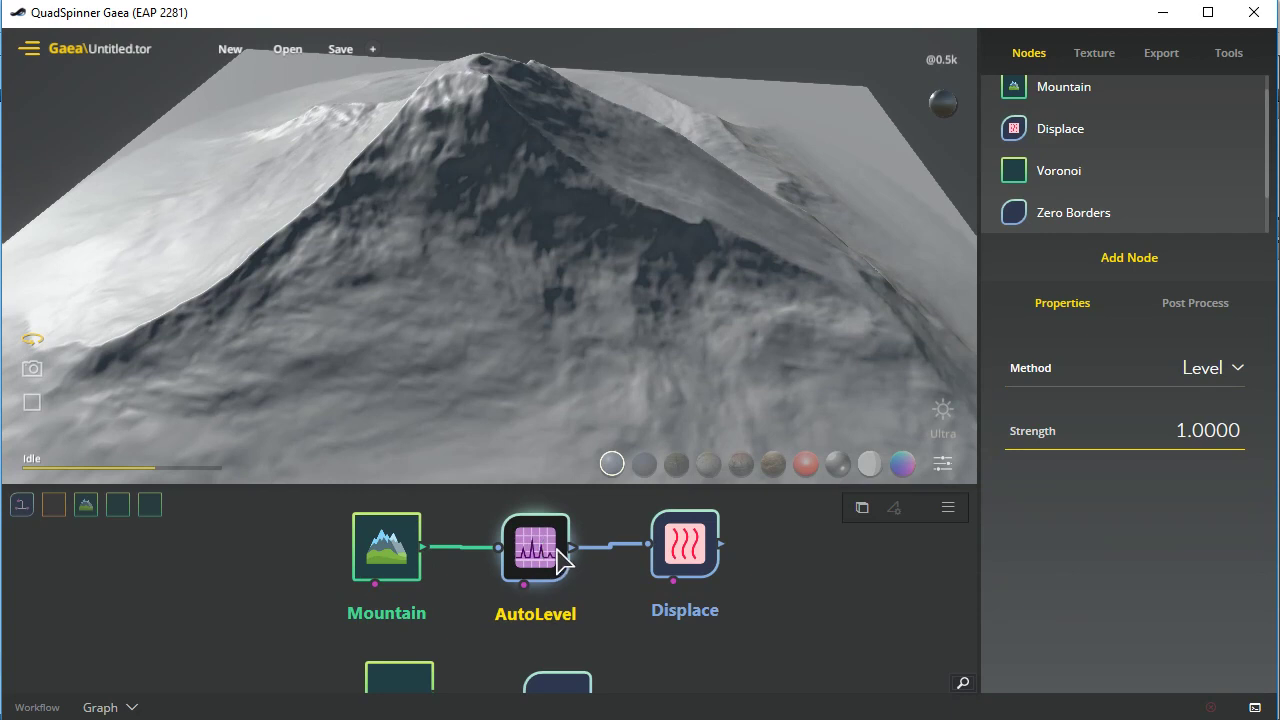
{"action": "left_click_drag", "start_coordinate": [536, 556], "coordinate": [533, 553]}
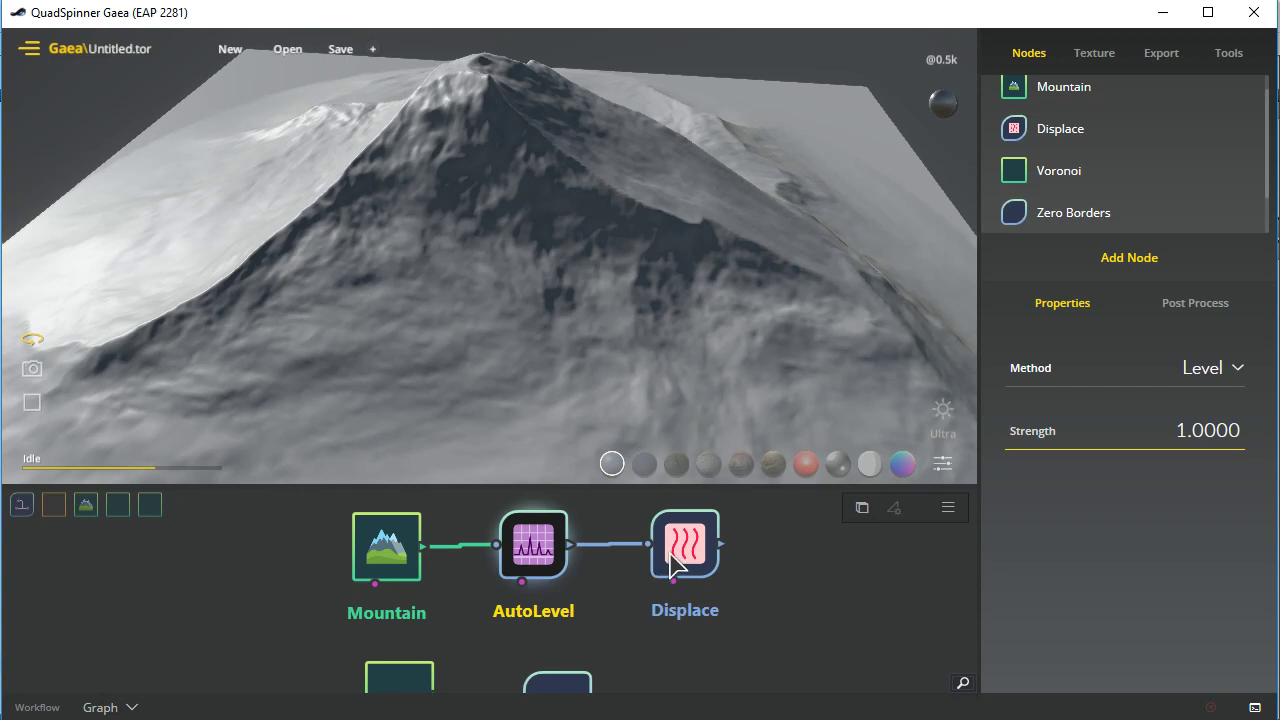
{"action": "left_click_drag", "start_coordinate": [672, 565], "coordinate": [644, 568]}
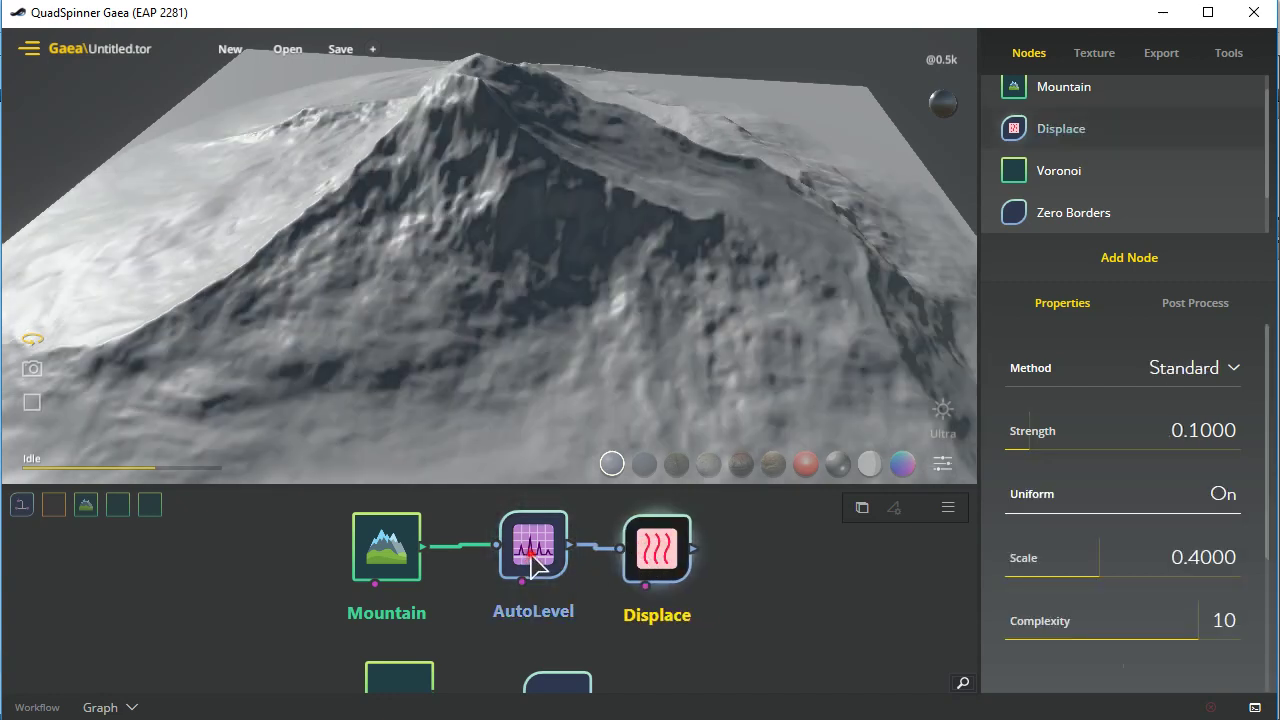
{"action": "left_click_drag", "start_coordinate": [533, 560], "coordinate": [531, 568]}
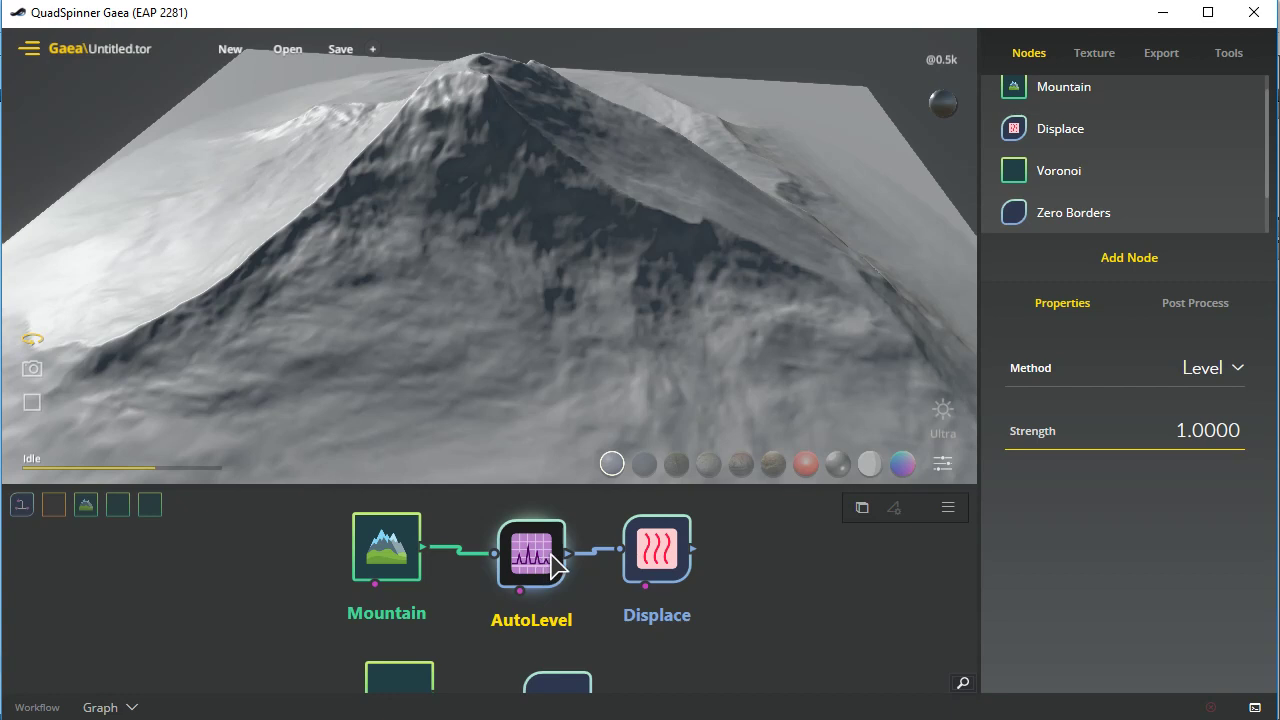
{"action": "left_click", "coordinate": [393, 560]}
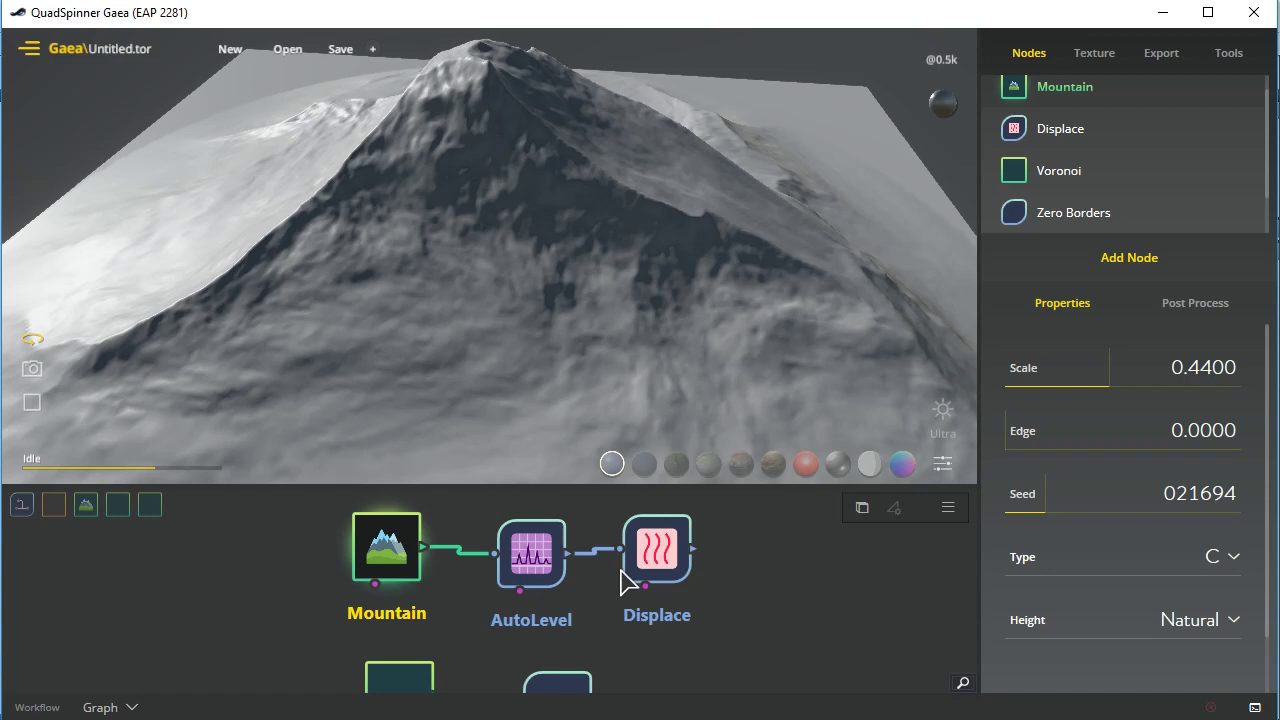
Move the Displace node further right and fine-tune the AutoLevel node's placement
{"action": "left_click_drag", "start_coordinate": [680, 566], "coordinate": [750, 562]}
{"action": "mouse_move", "coordinate": [548, 575]}
{"action": "left_mouse_down"}
{"action": "mouse_move", "coordinate": [565, 562]}
{"action": "mouse_move", "coordinate": [545, 557]}
{"action": "left_mouse_up"}
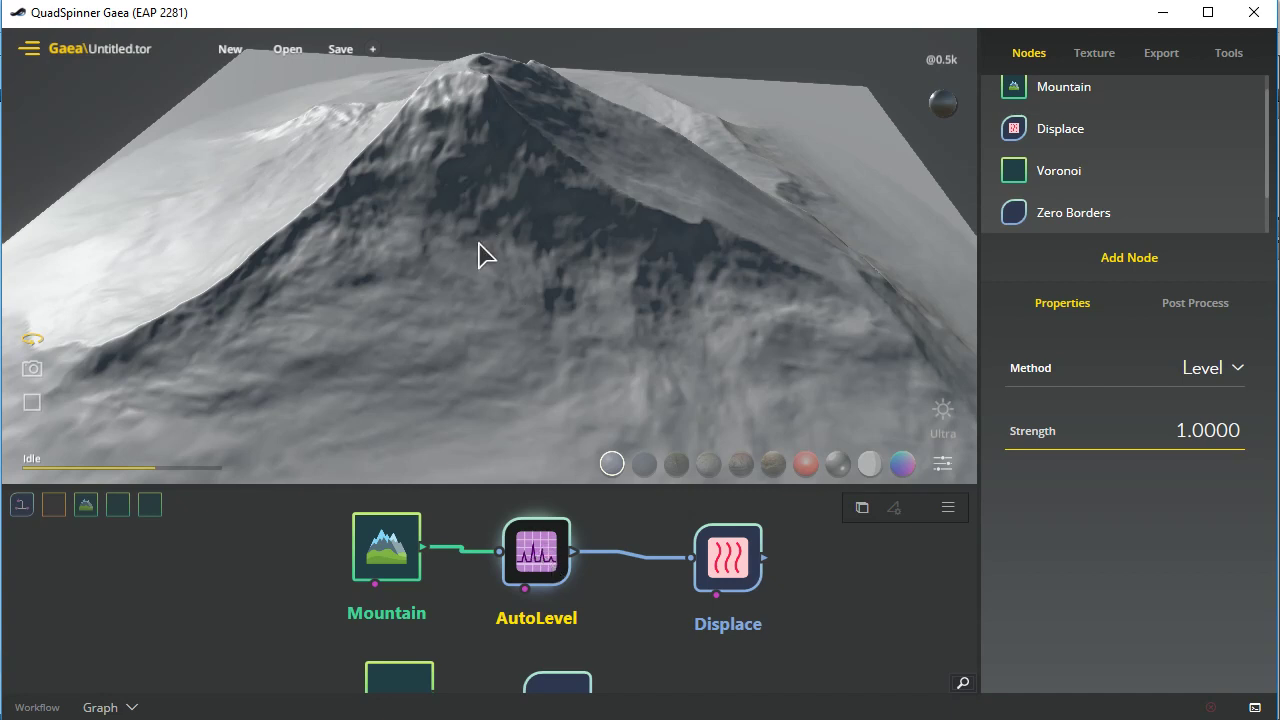
{"action": "left_click_drag", "start_coordinate": [552, 560], "coordinate": [546, 560]}
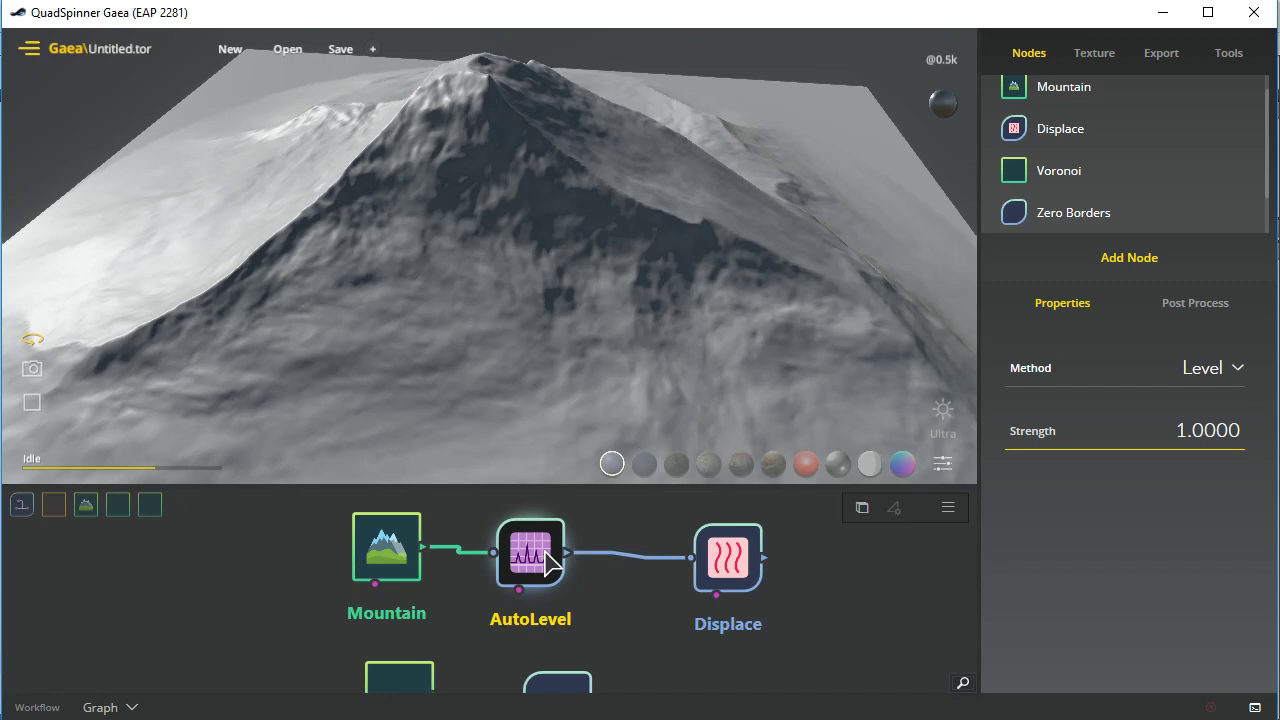